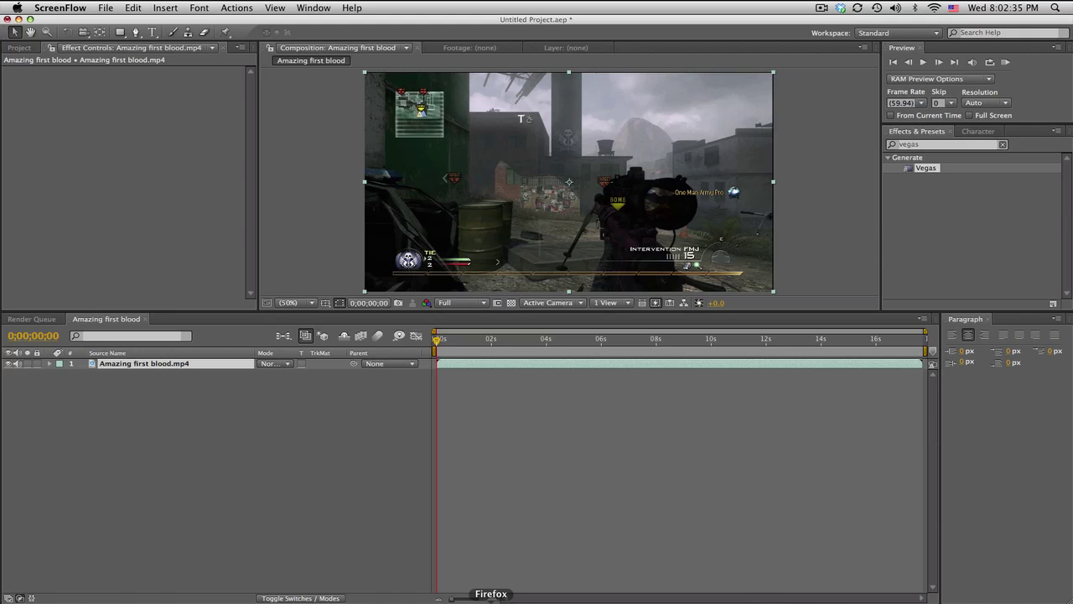
Step: Switch to Firefox showing the 'Trippin on Vodka Ep 4' YouTube reference page
click(491, 600)
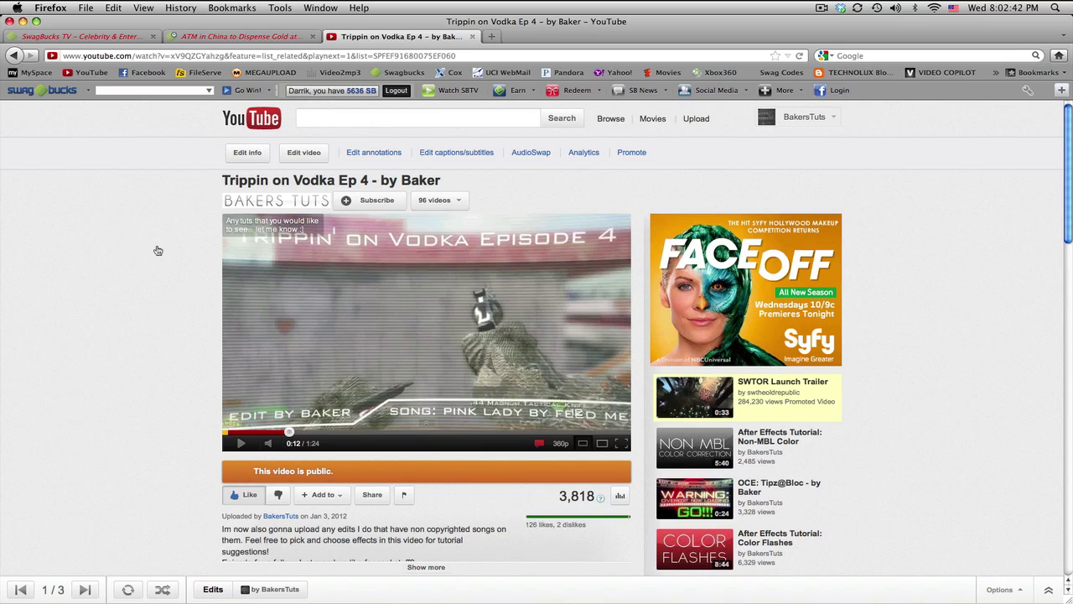
Step: Replay the video's opening titles, then pause it at 0:14 on the 'Trippin on Vodka Episode 4' shot
click(277, 432)
click(242, 443)
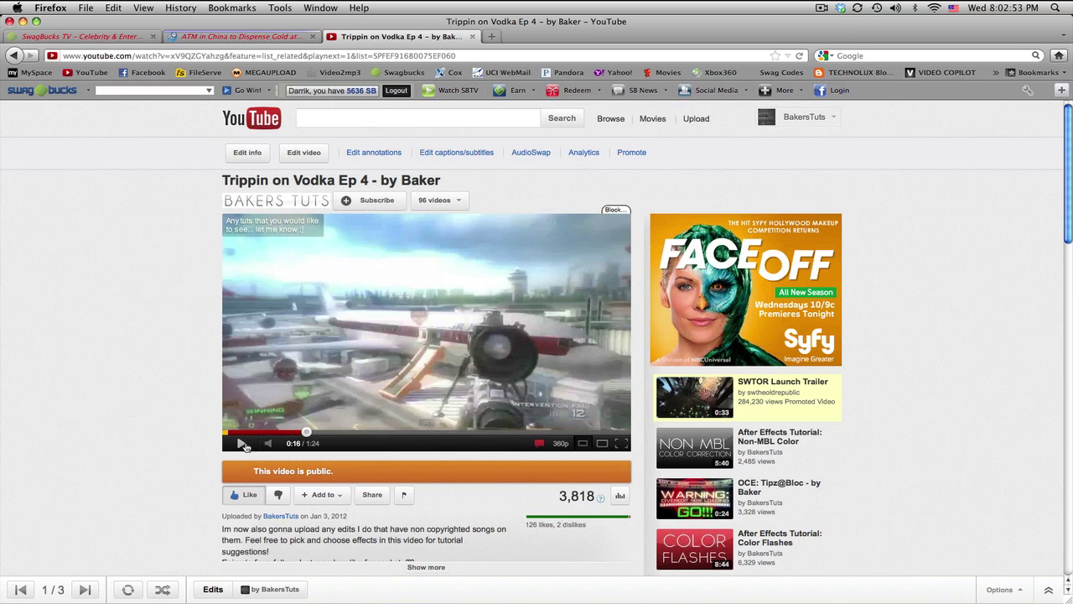
click(242, 445)
click(277, 432)
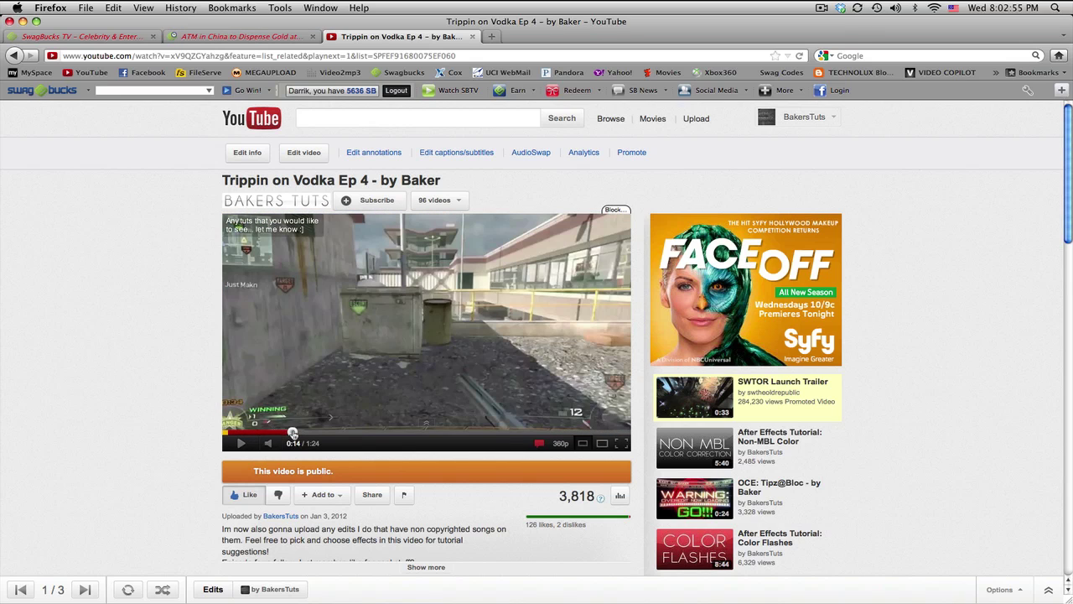
click(292, 432)
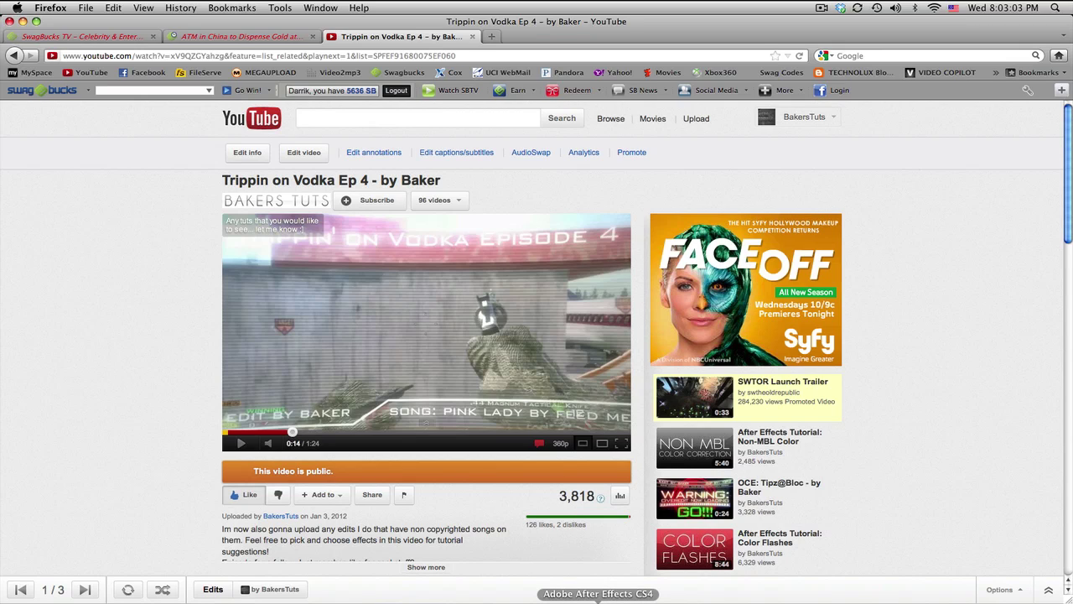
Step: Back in After Effects, create Comp 2 at 1280×720, 59.94 fps, 8 seconds long
click(597, 598)
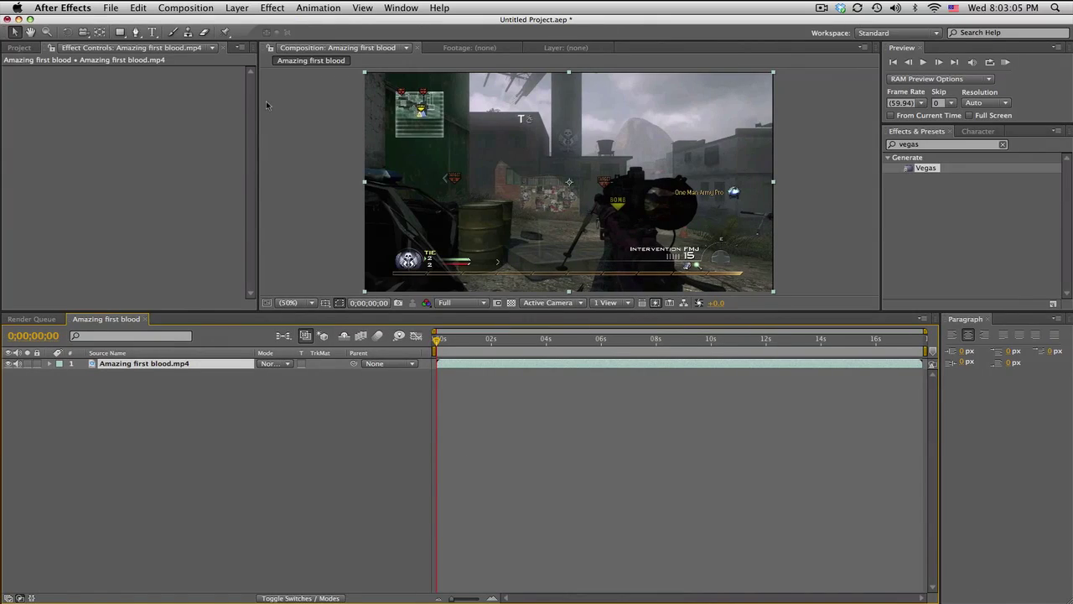
click(237, 7)
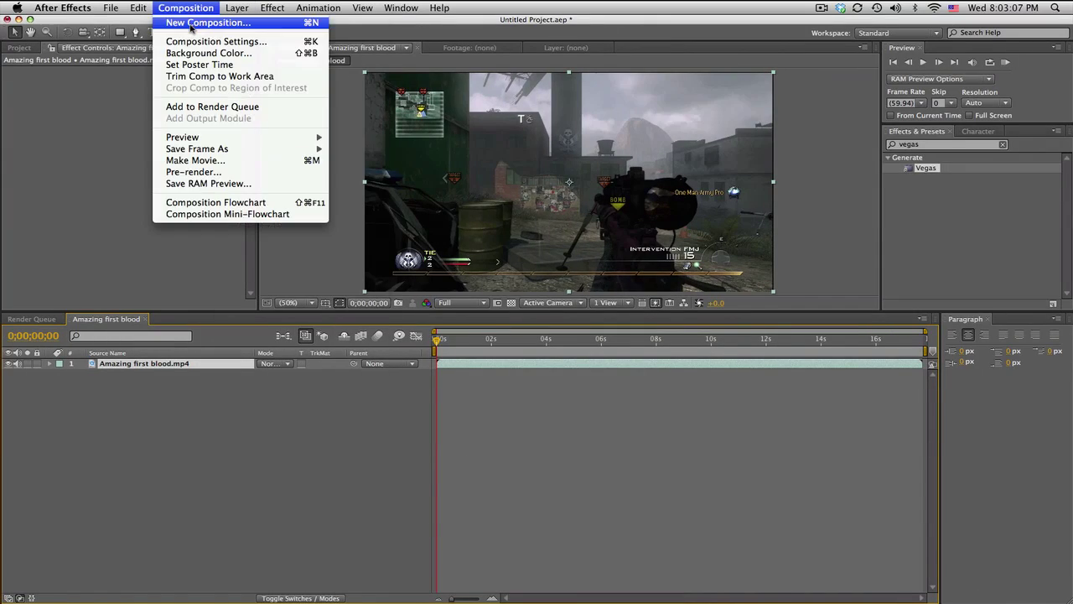
click(193, 21)
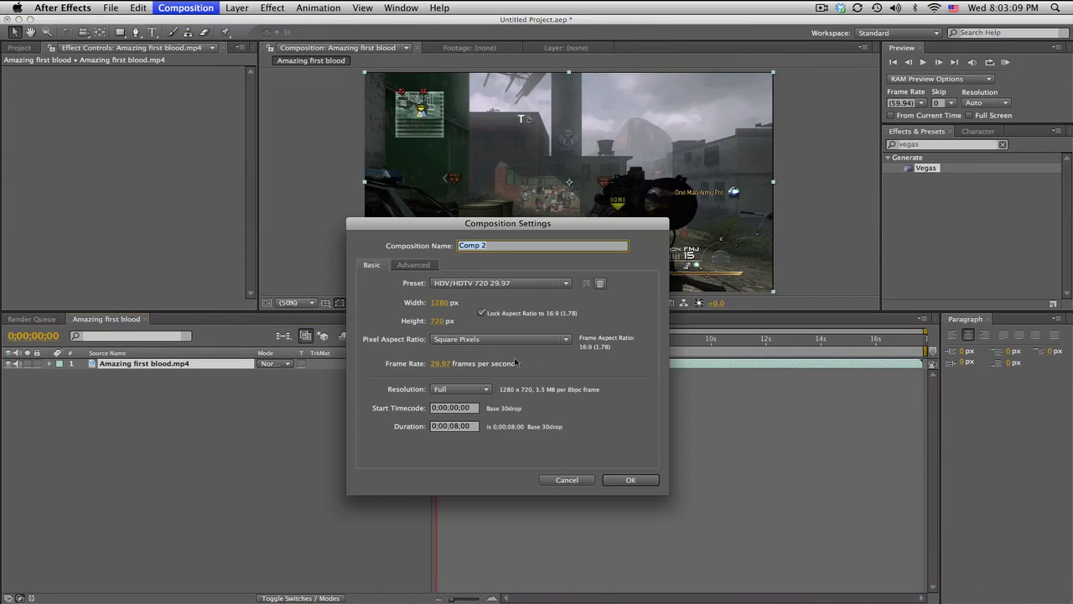
click(448, 363)
text(59)
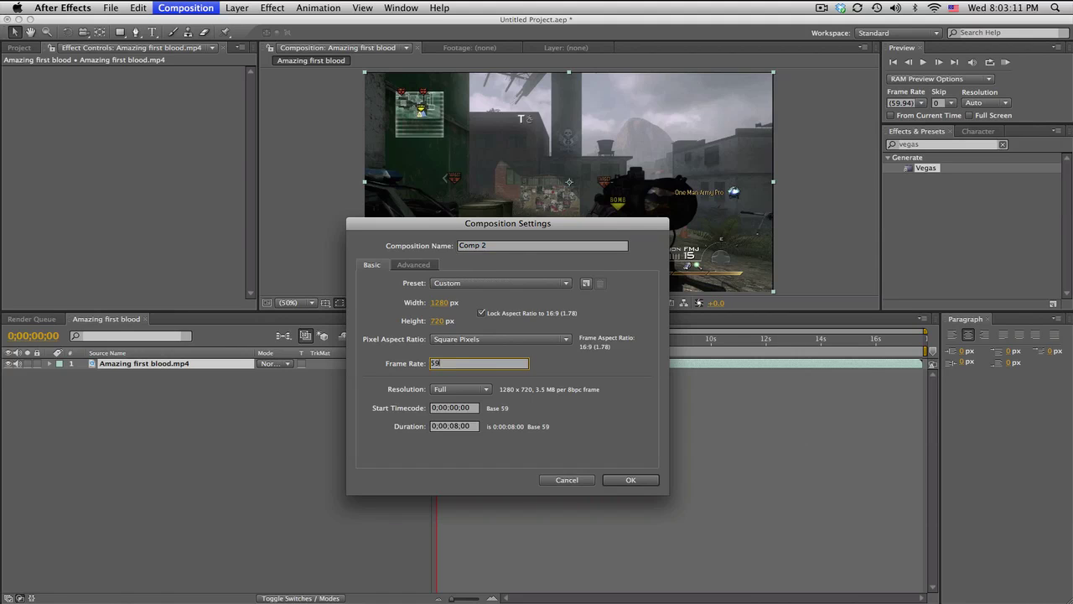
text(.94)
click(620, 480)
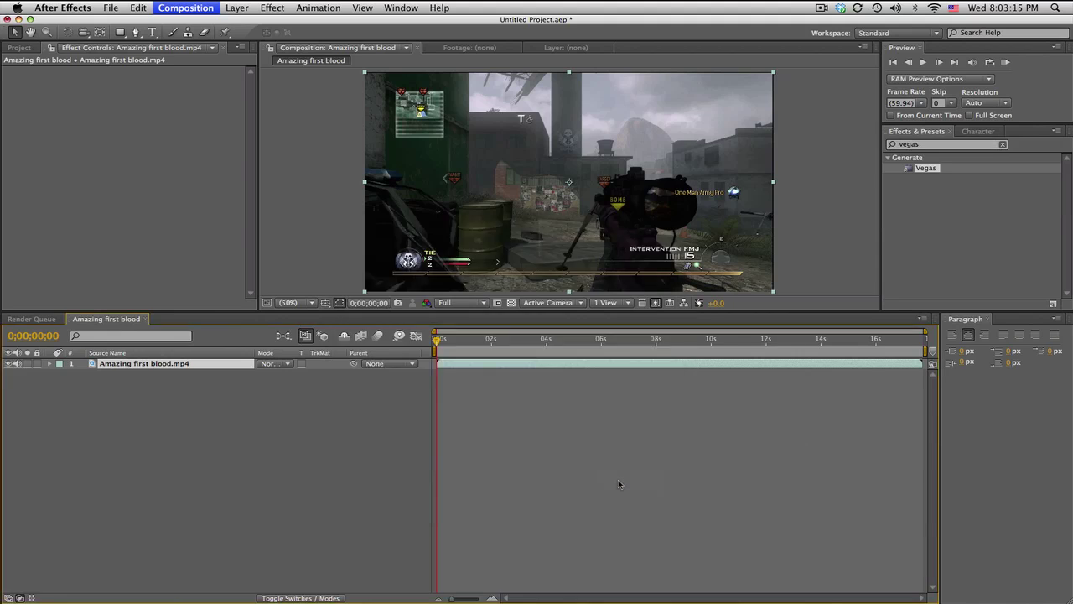
Step: Add a text layer reading 'EDIT BY: BAKER' near the bottom of the comp
click(151, 32)
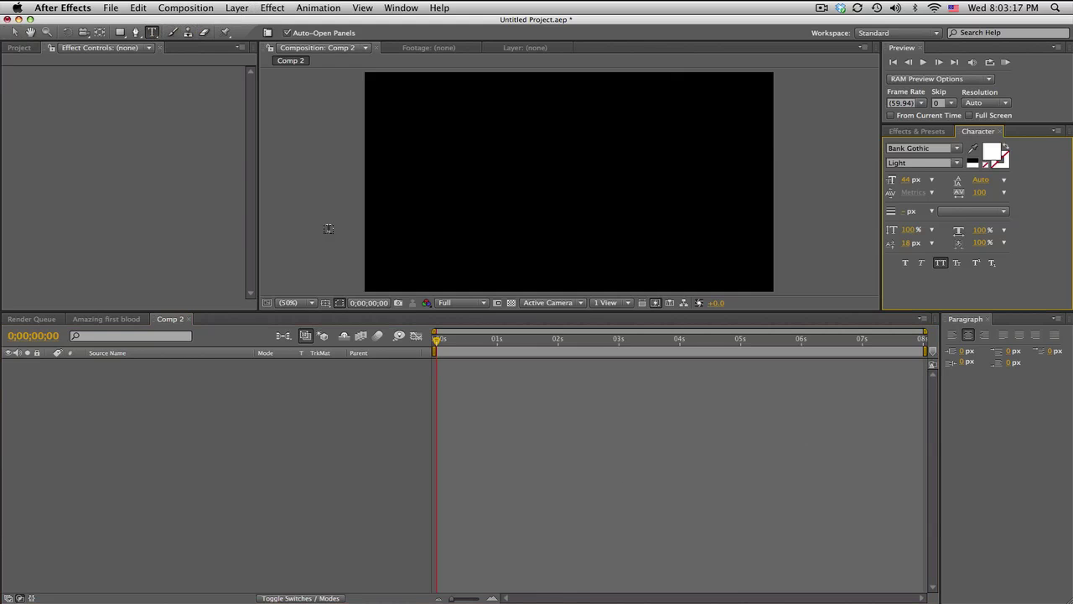
click(437, 266)
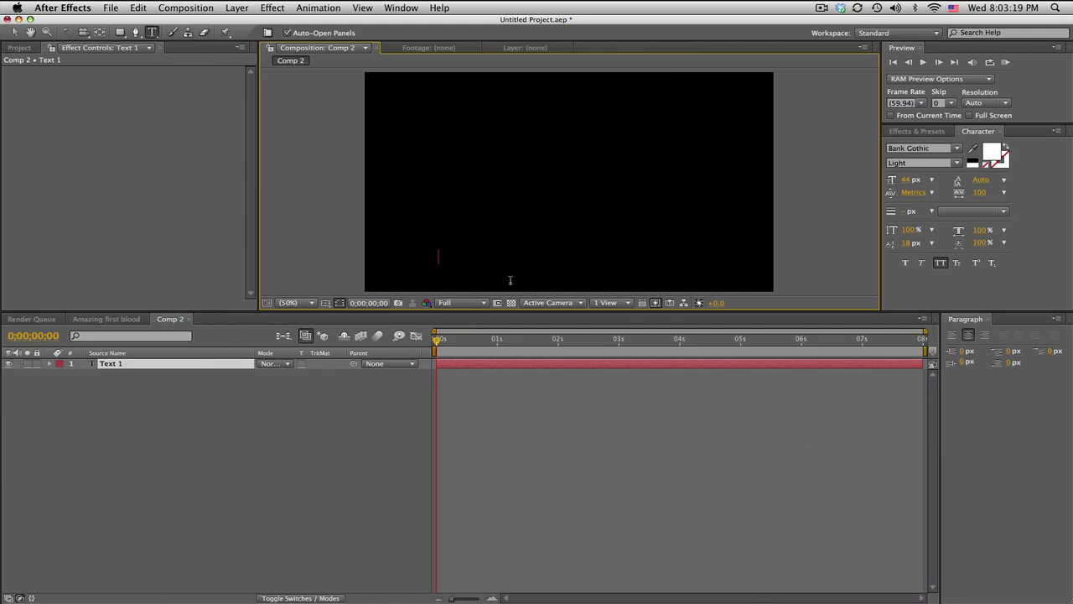
text(EDIT BY: BAKRT)
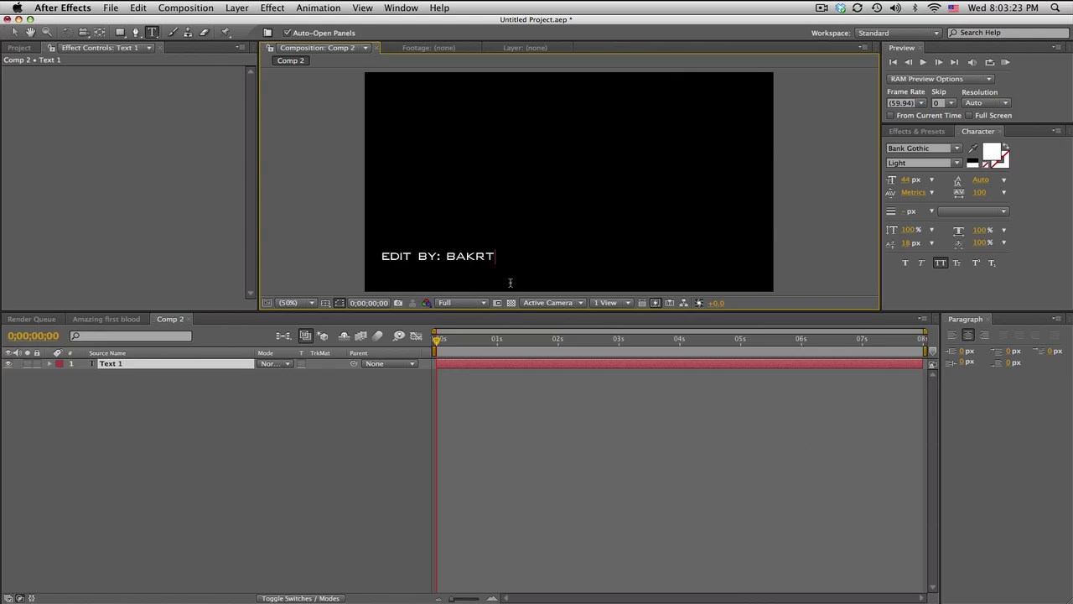
key(BackSpace)
key(BackSpace)
text(ER)
click(14, 32)
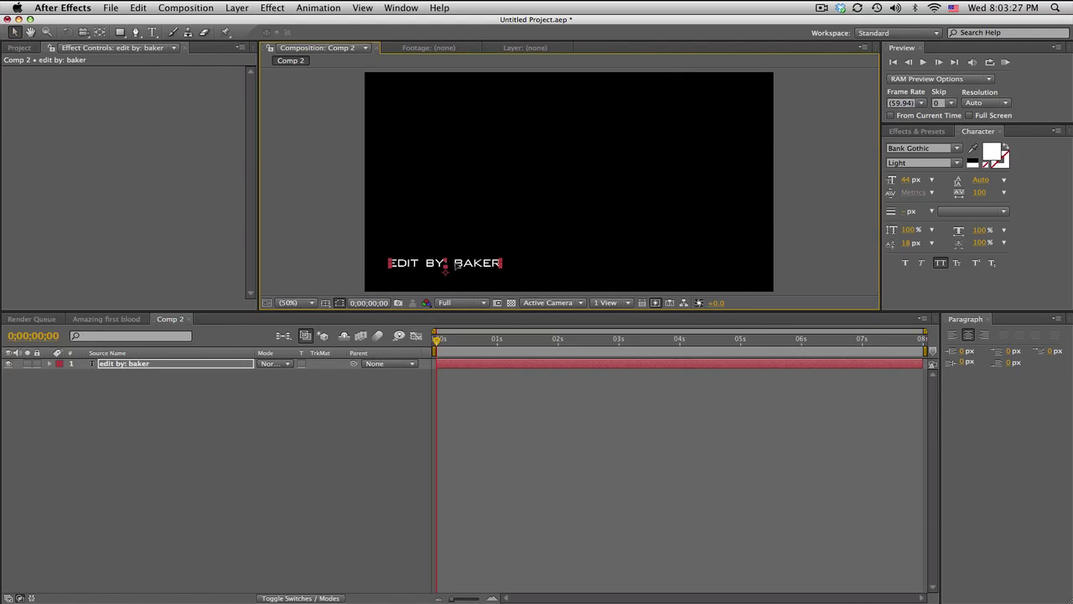
Step: Duplicate the credit, retype it as 'SONG: SUPERCOOLGUYMAN' on the right, and position both credits
click(202, 364)
key(super+d)
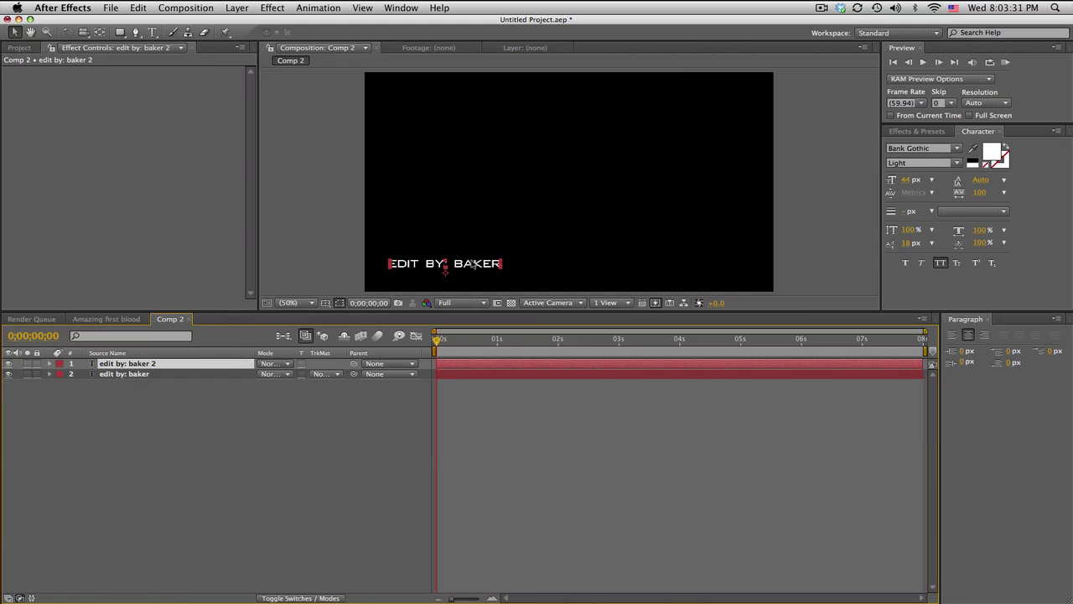
drag(473, 265, 671, 266)
key(Return)
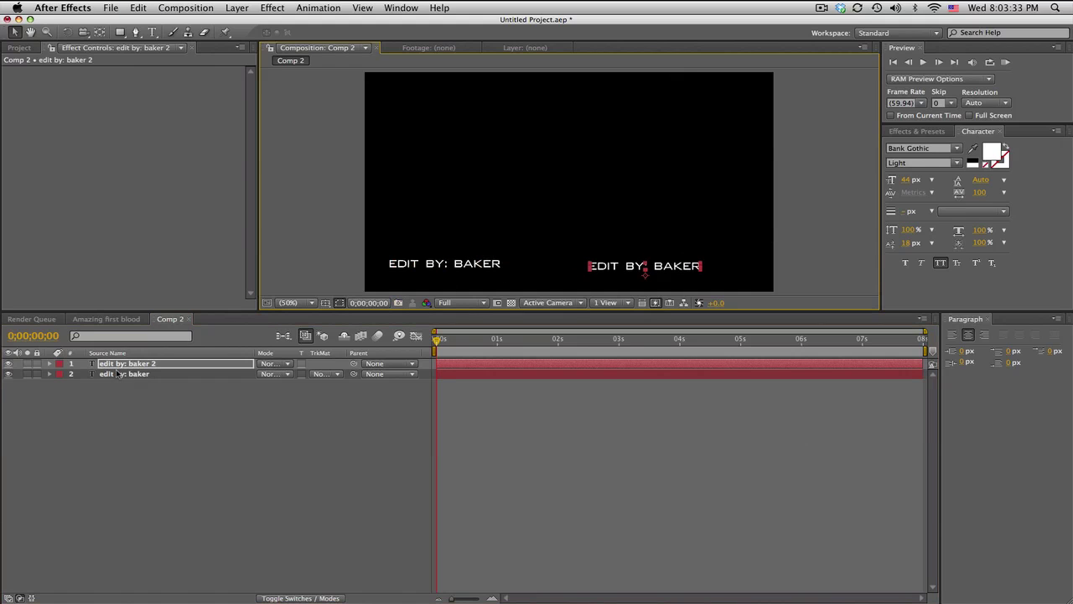
double_click(652, 268)
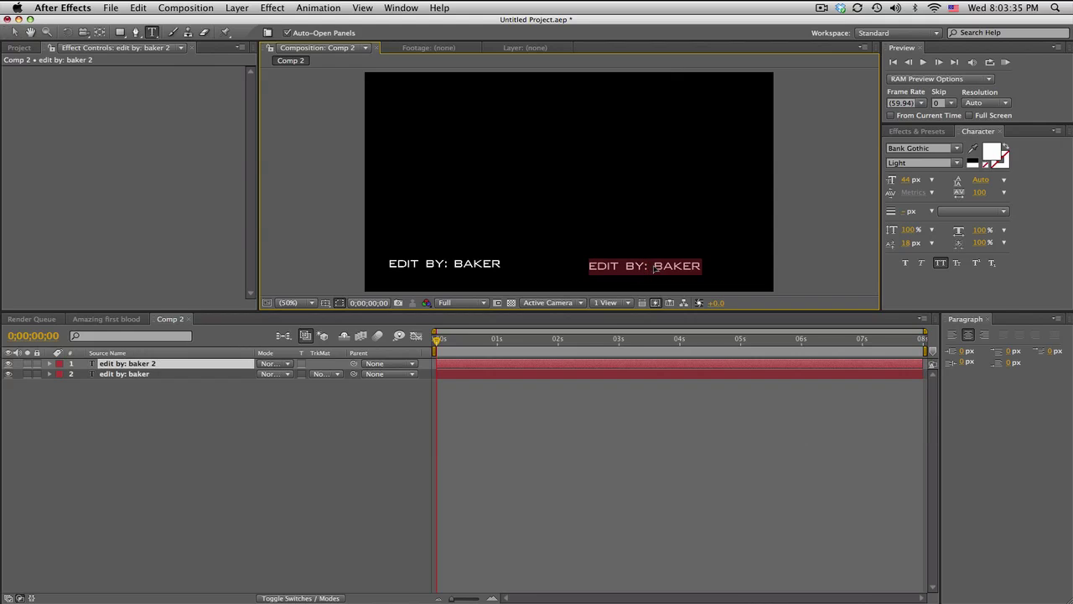
text(SONG: )
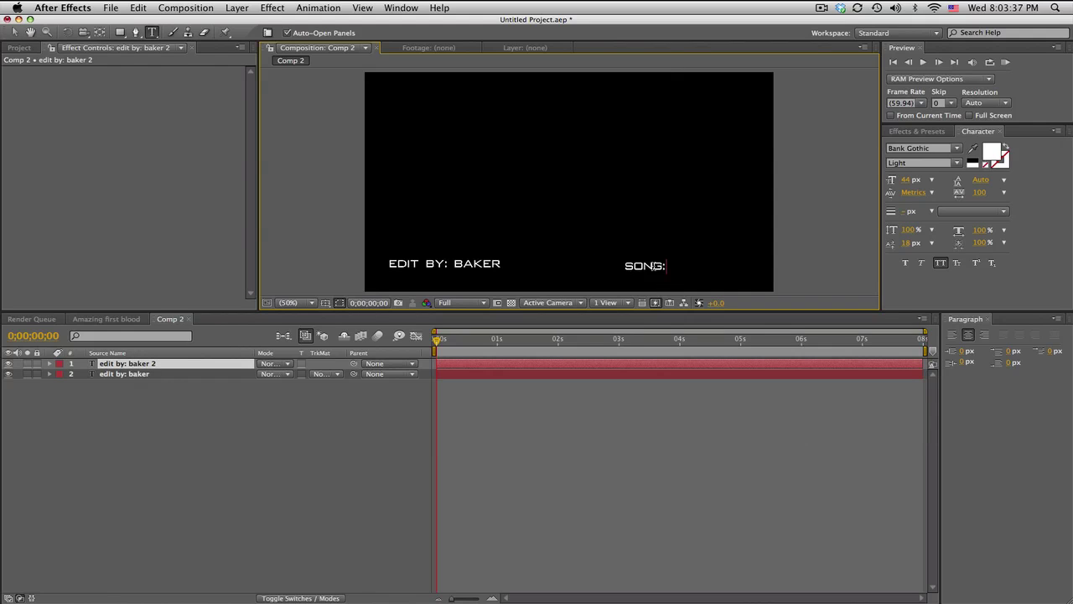
text(SUPERCOOLGUYMAN)
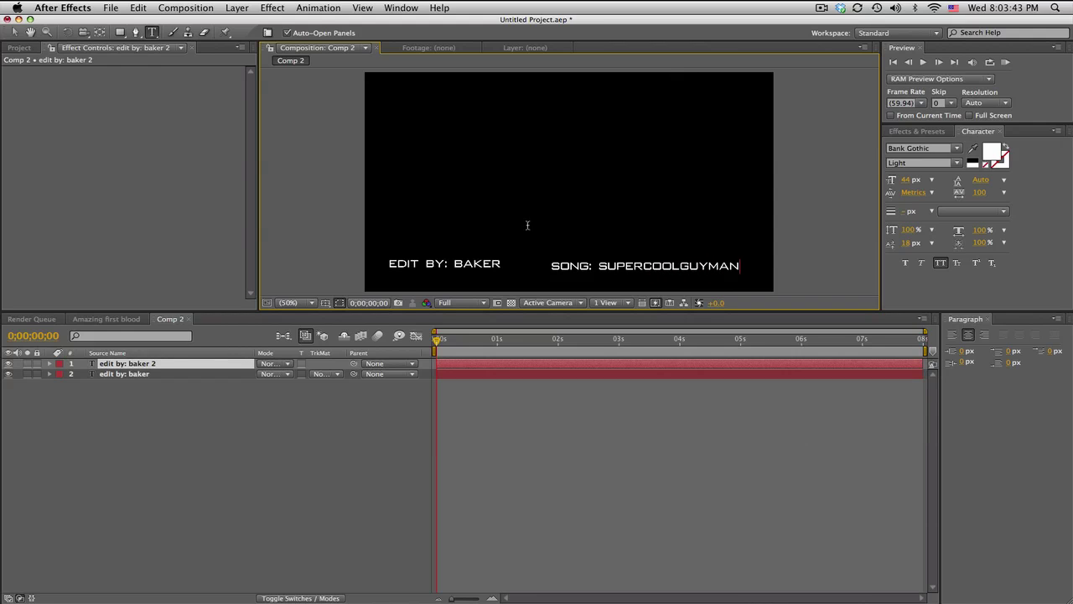
key(Escape)
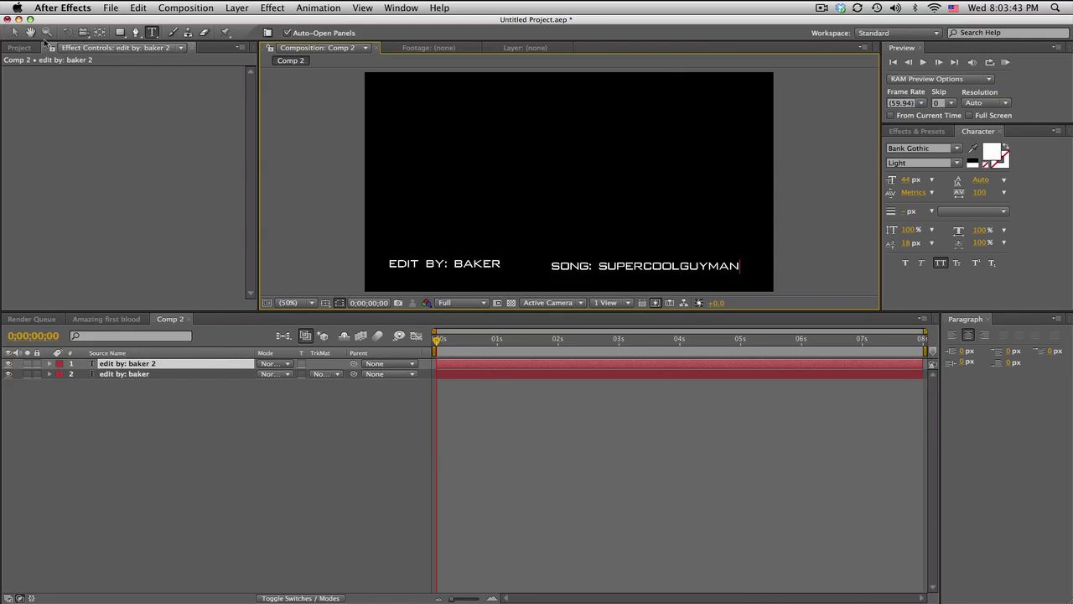
key(v)
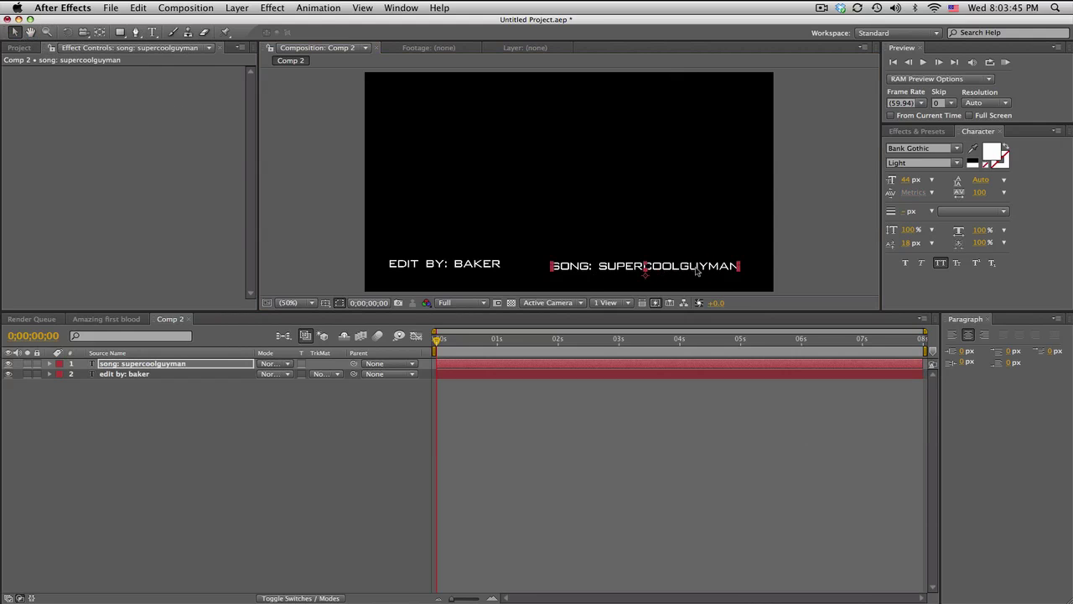
drag(695, 268, 711, 267)
drag(481, 261, 481, 263)
Step: Create a new black solid and place it beneath the two text layers
click(240, 417)
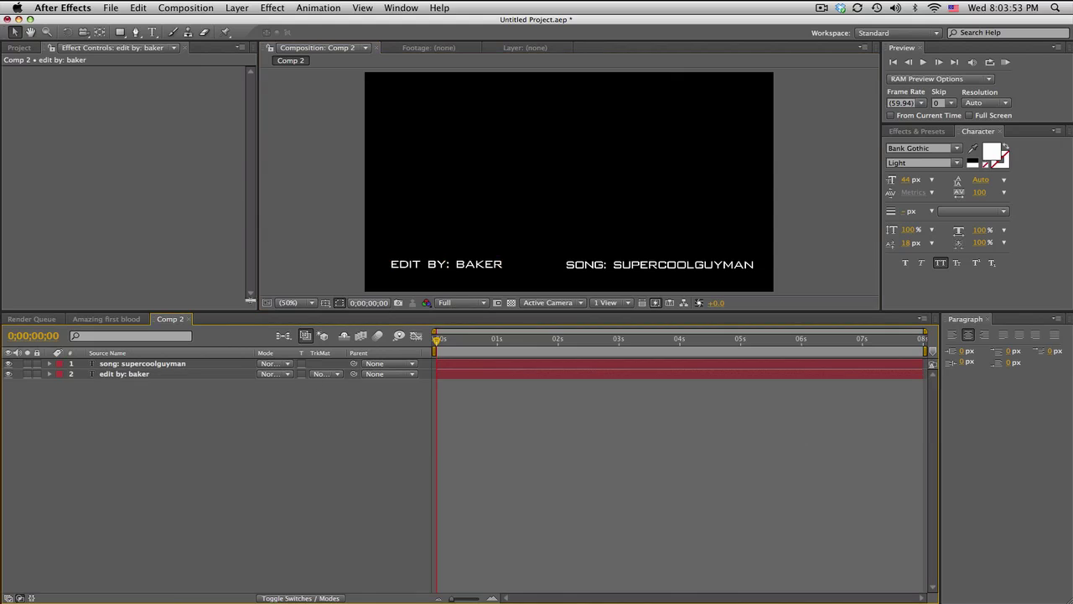
click(237, 7)
mouse_move(245, 22)
click(411, 38)
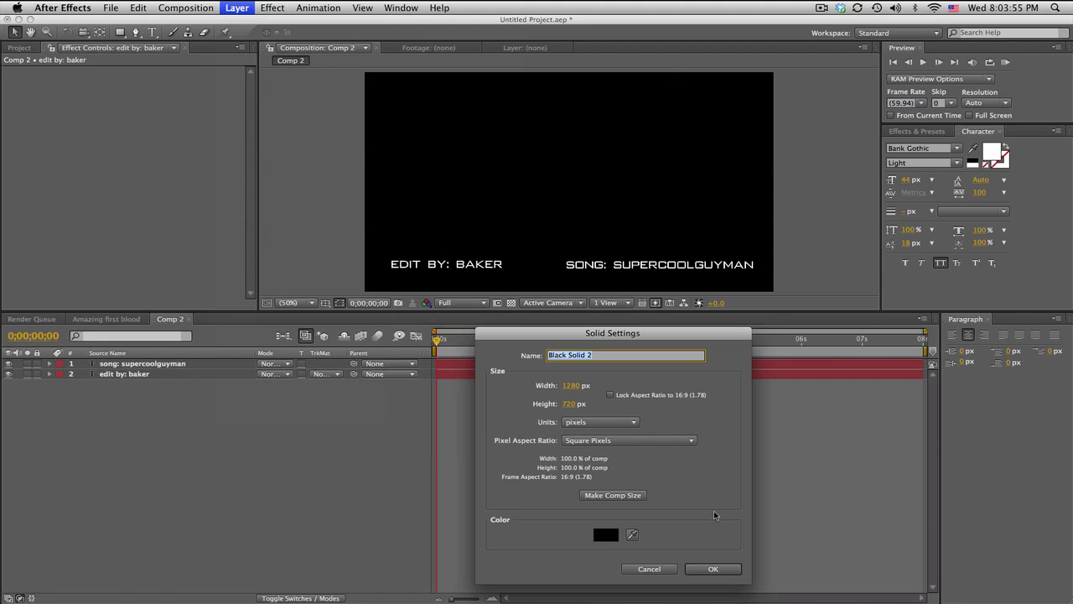
click(708, 569)
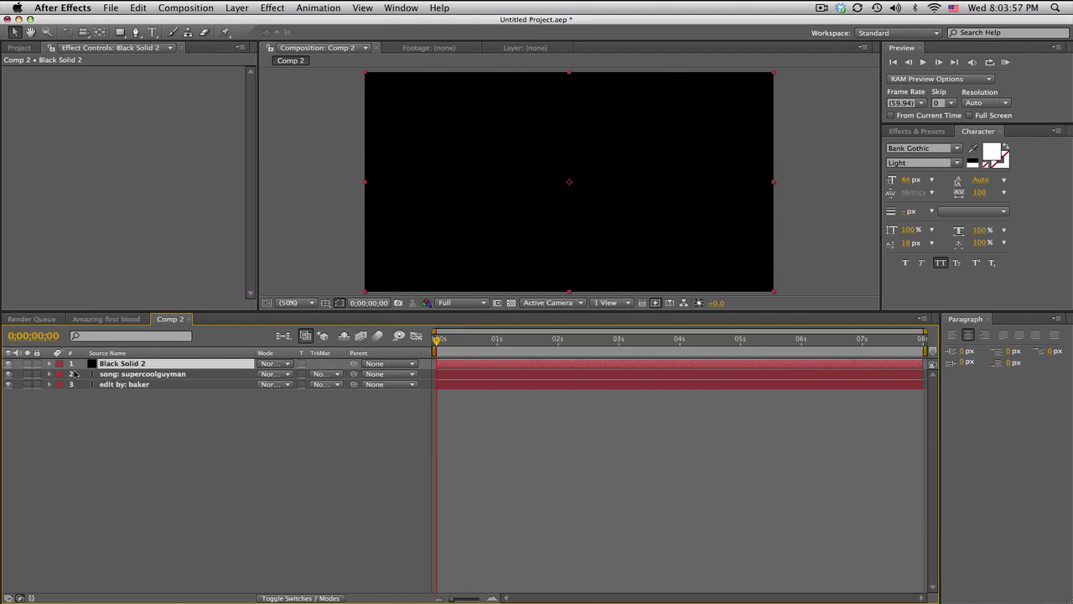
drag(119, 364, 122, 401)
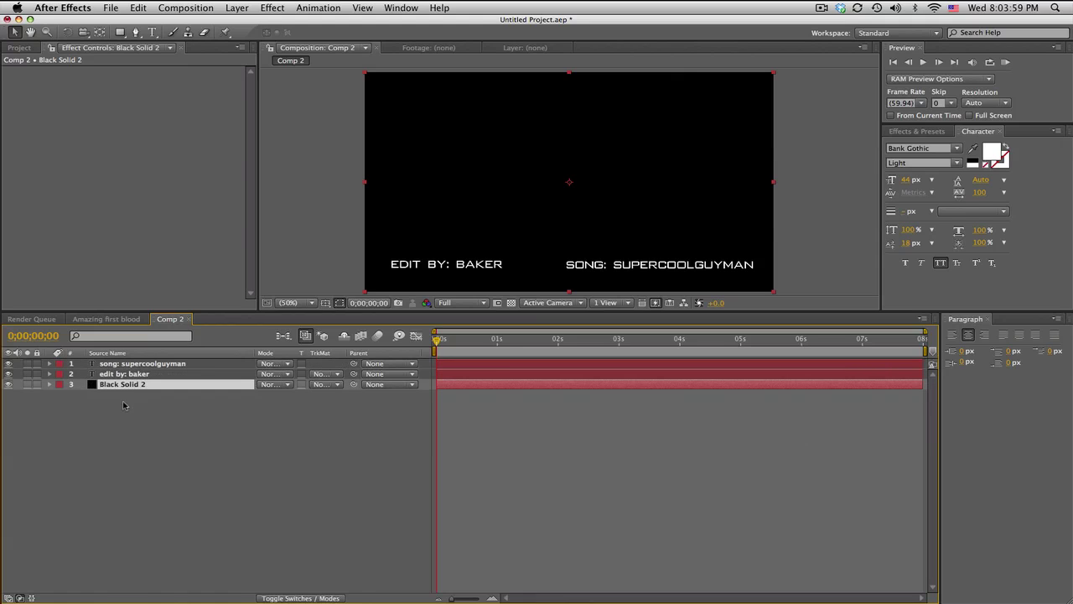
Step: Draw a four-point stepped open mask path on Black Solid 2 under the credits
click(135, 32)
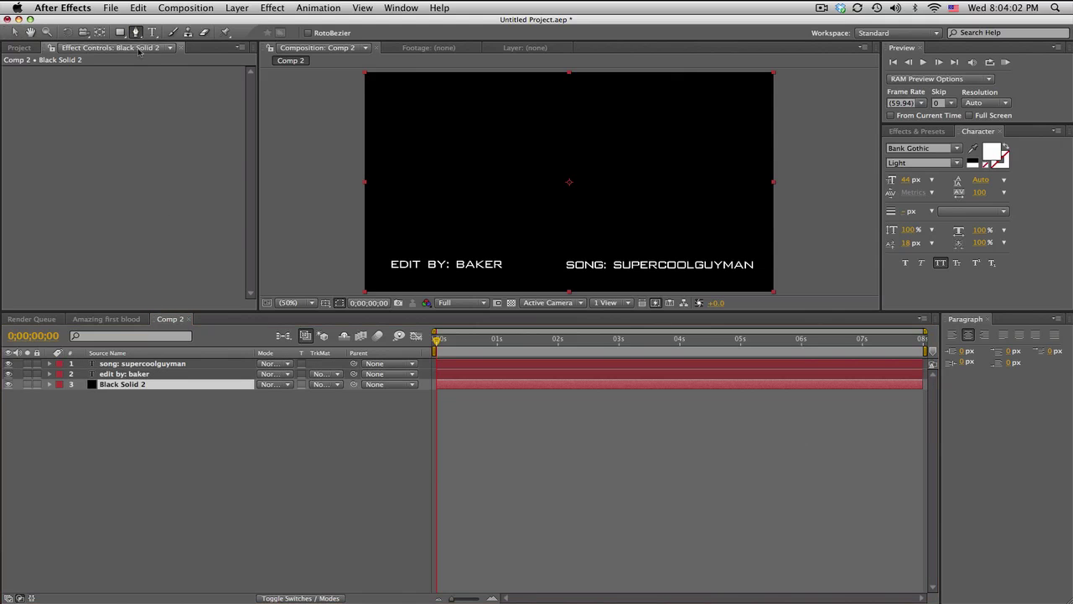
click(781, 248)
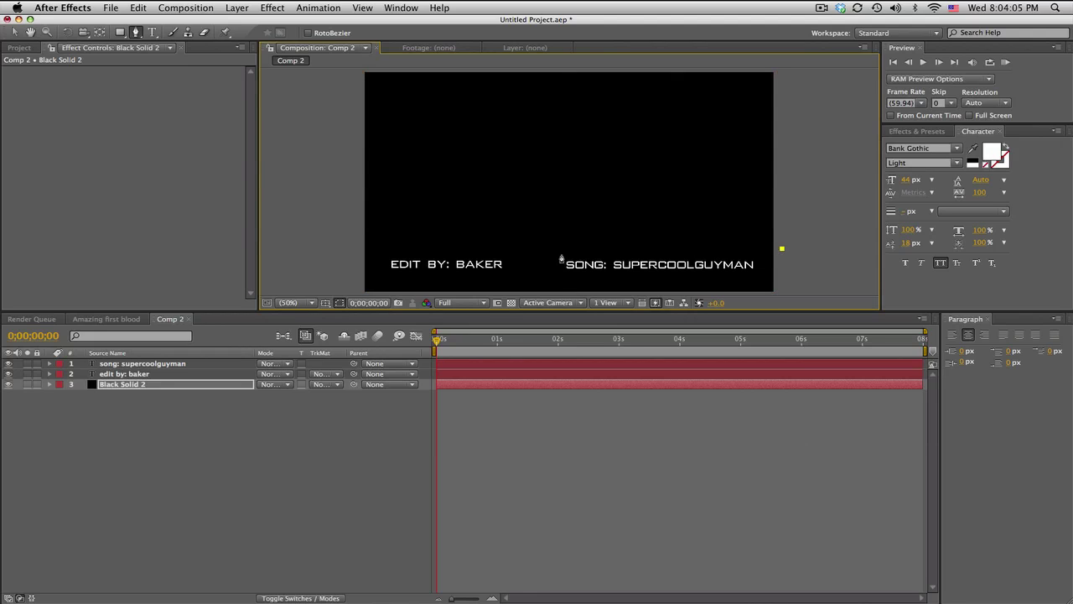
click(553, 248)
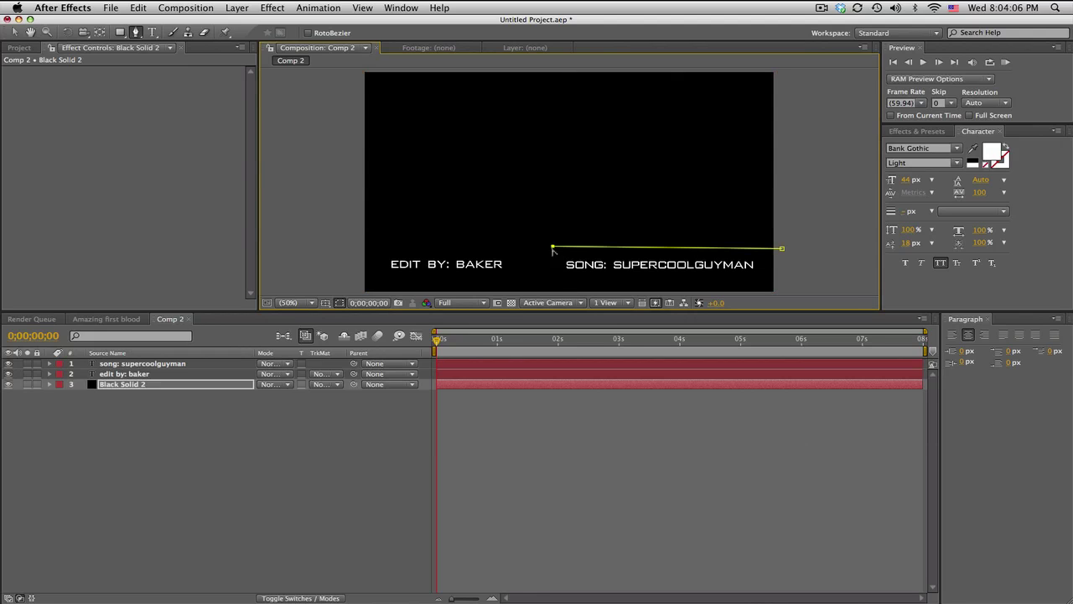
click(521, 280)
click(361, 283)
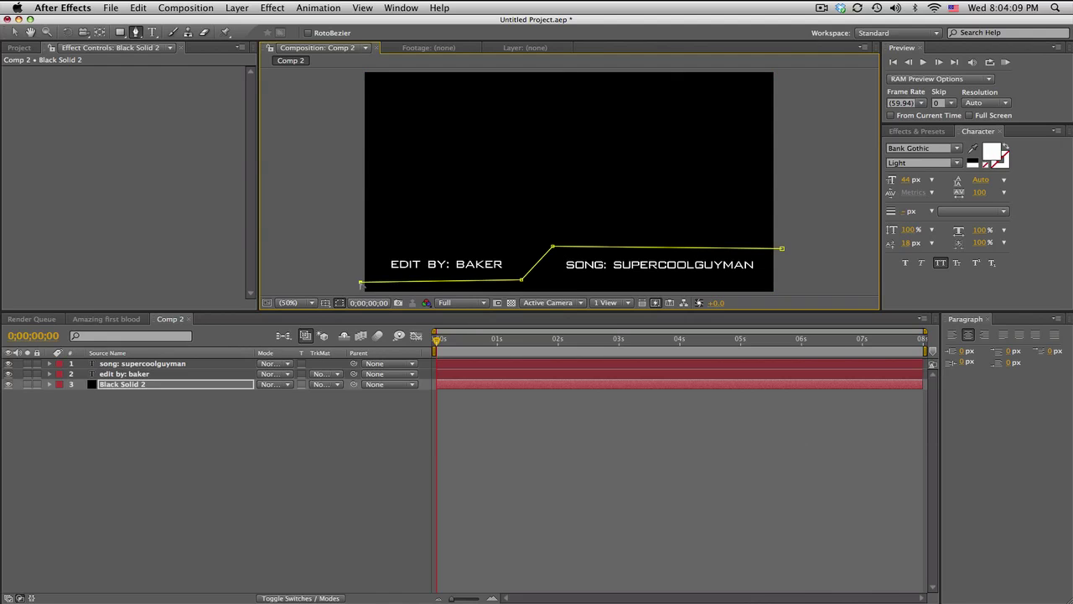
click(716, 454)
click(184, 387)
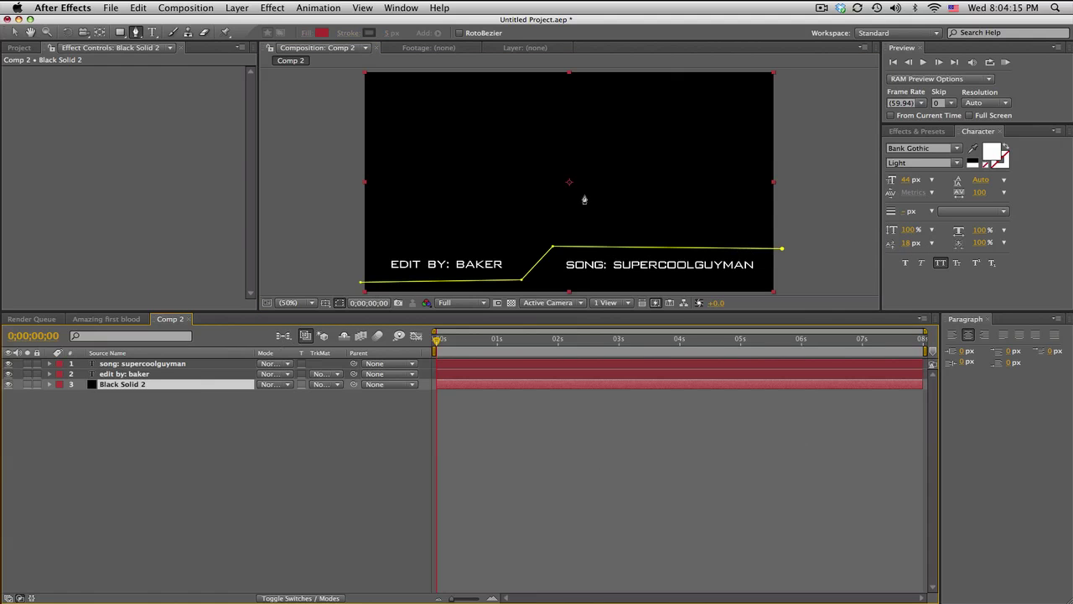
drag(584, 199, 552, 160)
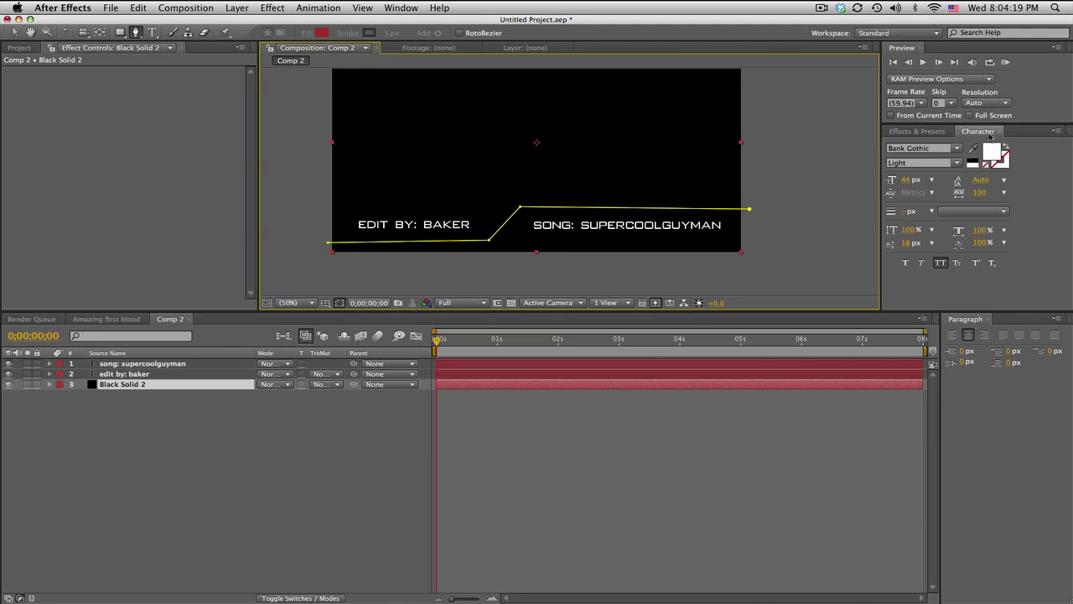
Step: Apply the Stroke effect to Black Solid 2 and set its Brush Size to 4
click(923, 131)
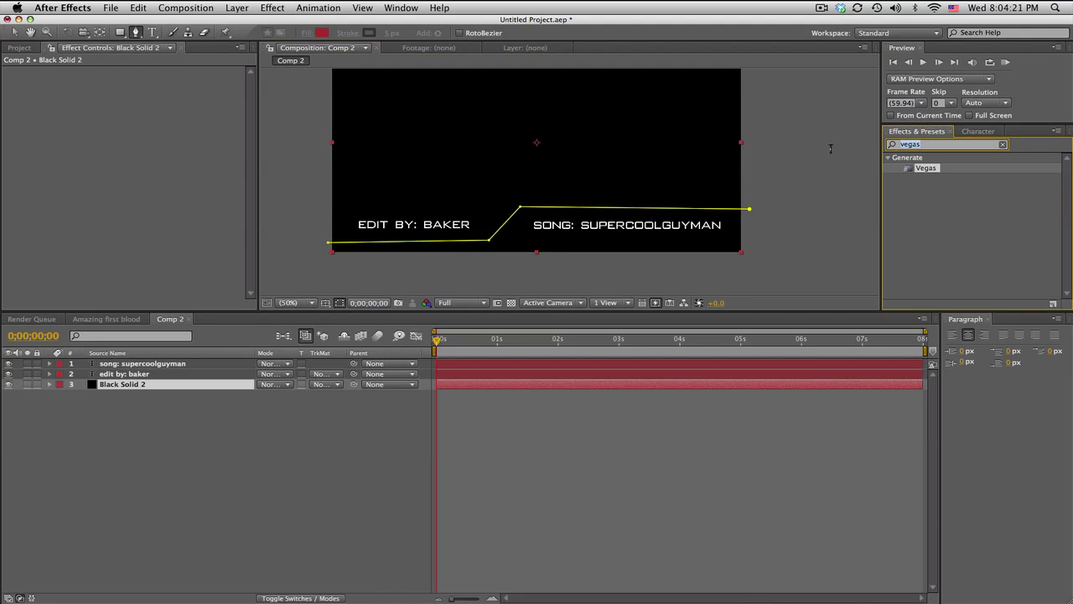
text(stroke)
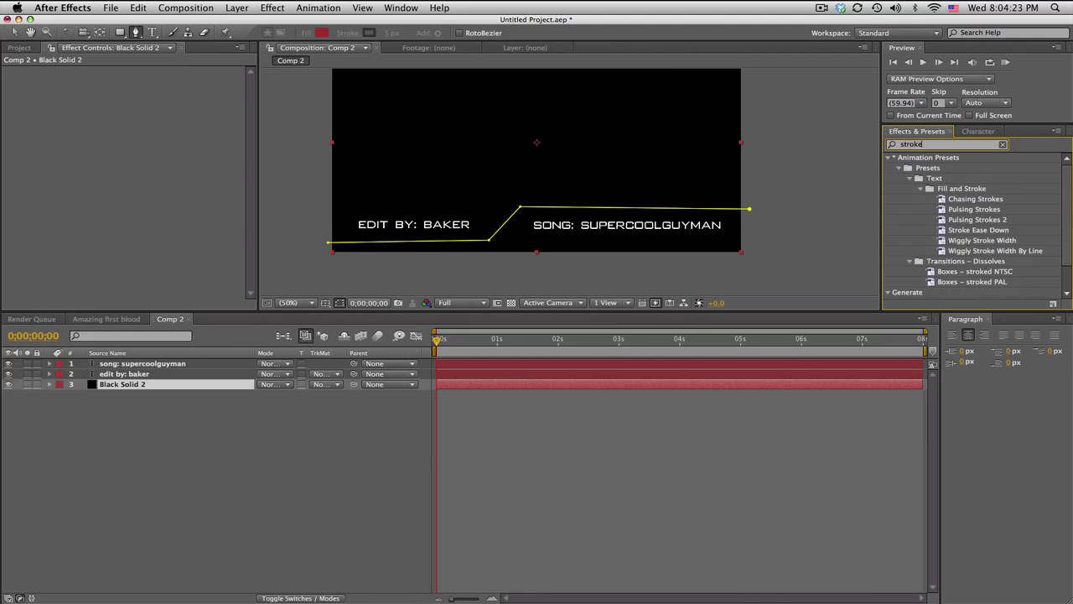
scroll(960, 281, down, 1)
drag(926, 272, 234, 383)
key(v)
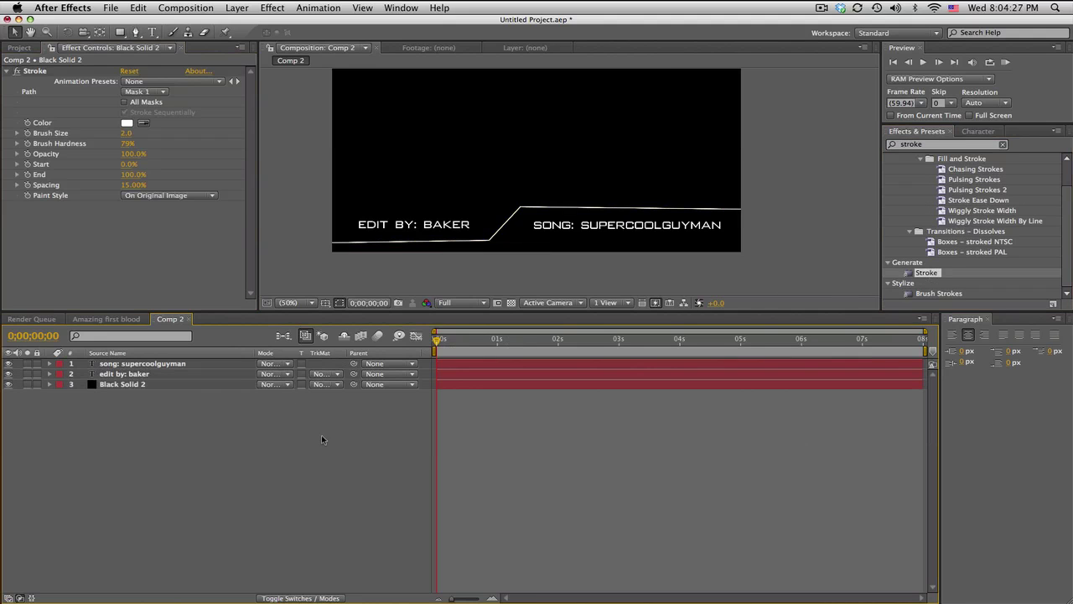
click(124, 133)
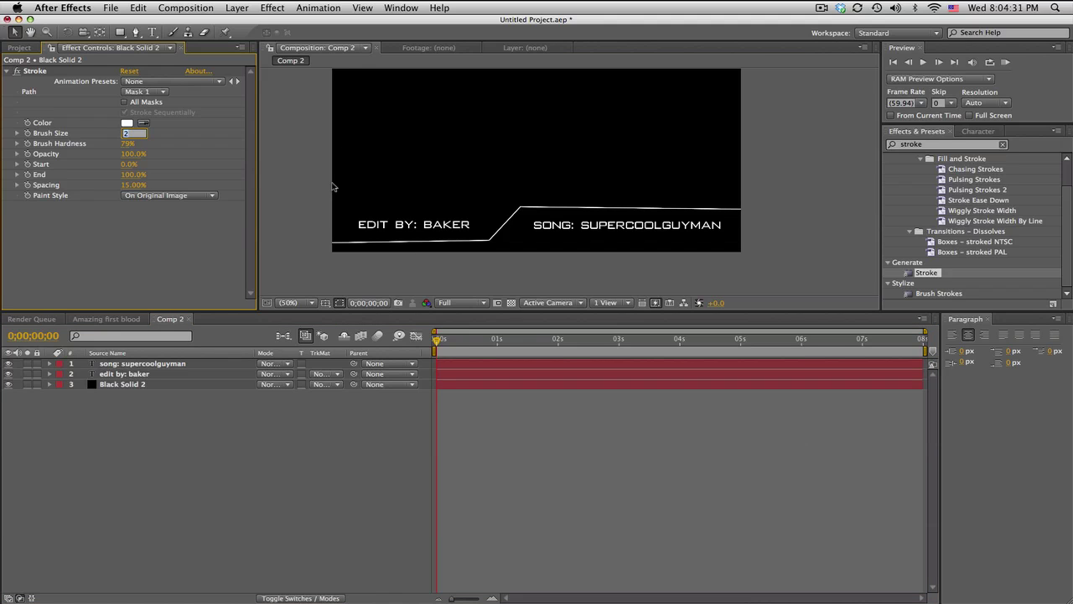
key(Return)
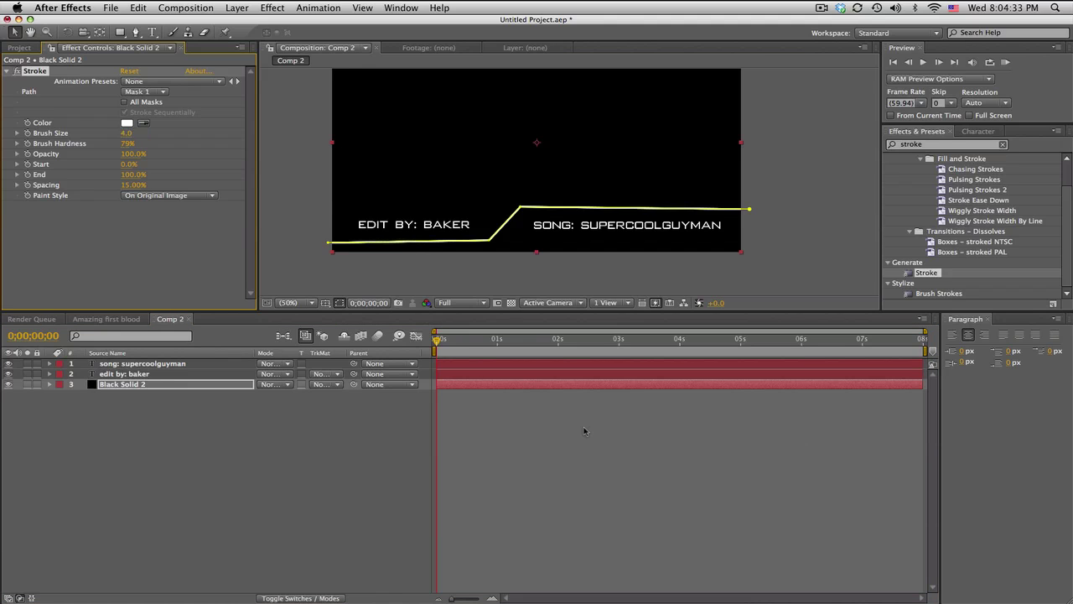
click(584, 431)
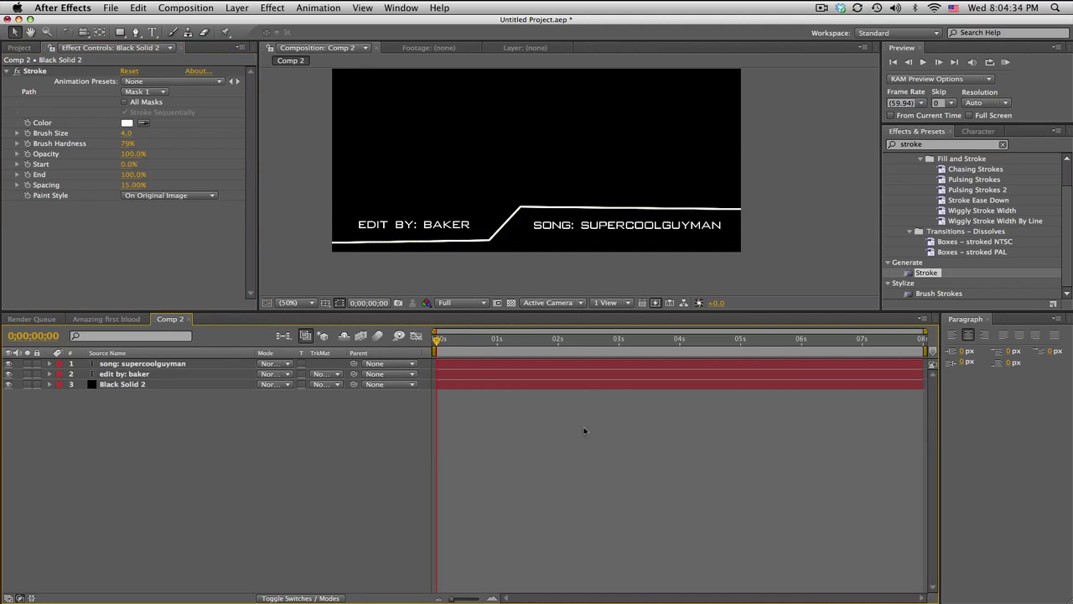
click(142, 384)
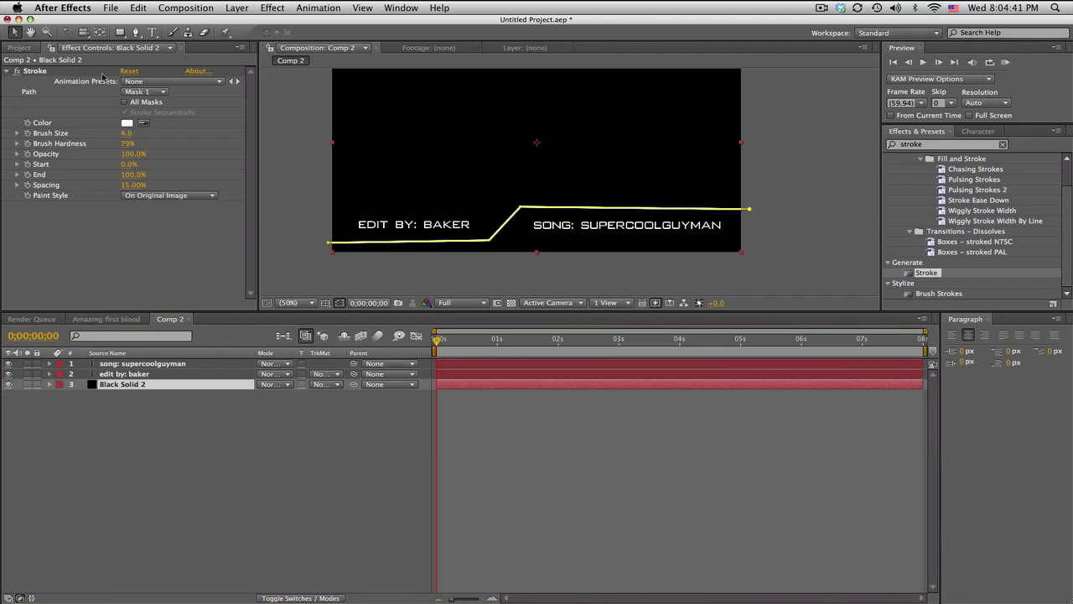
Step: Nudge the line's end points up slightly with the arrow keys
click(750, 209)
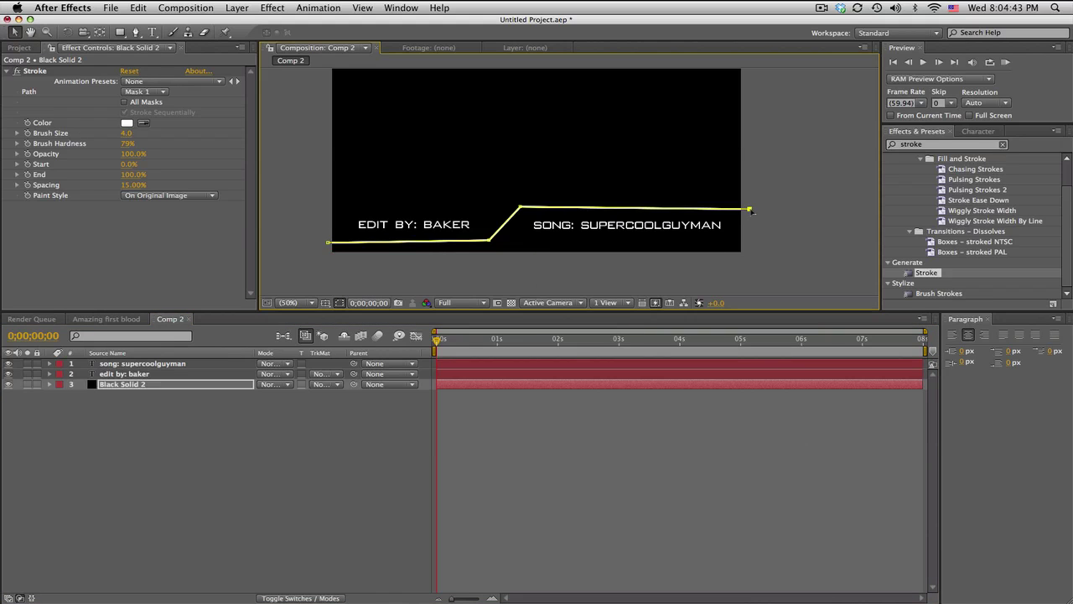
key(Up)
key(Up)
key(Up)
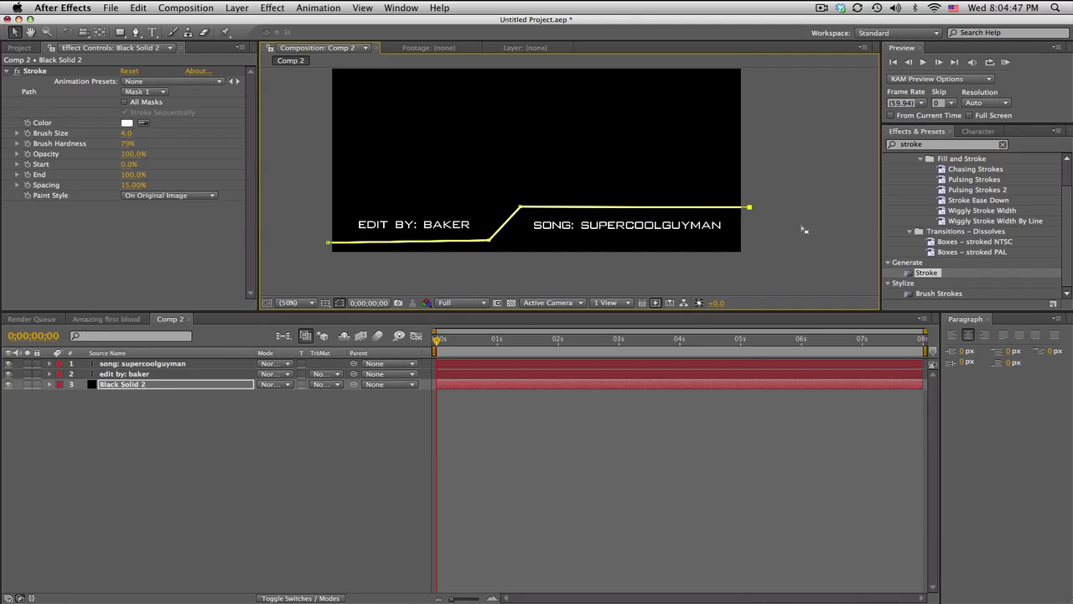
key(Down)
key(Up)
key(Up)
key(Up)
key(Up)
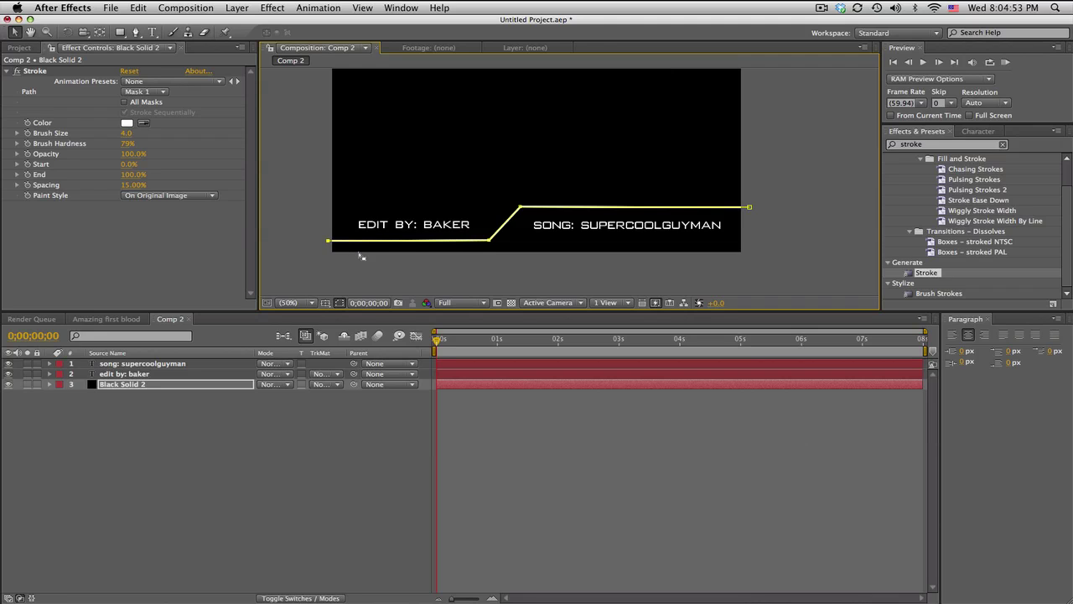
key(Up)
click(566, 424)
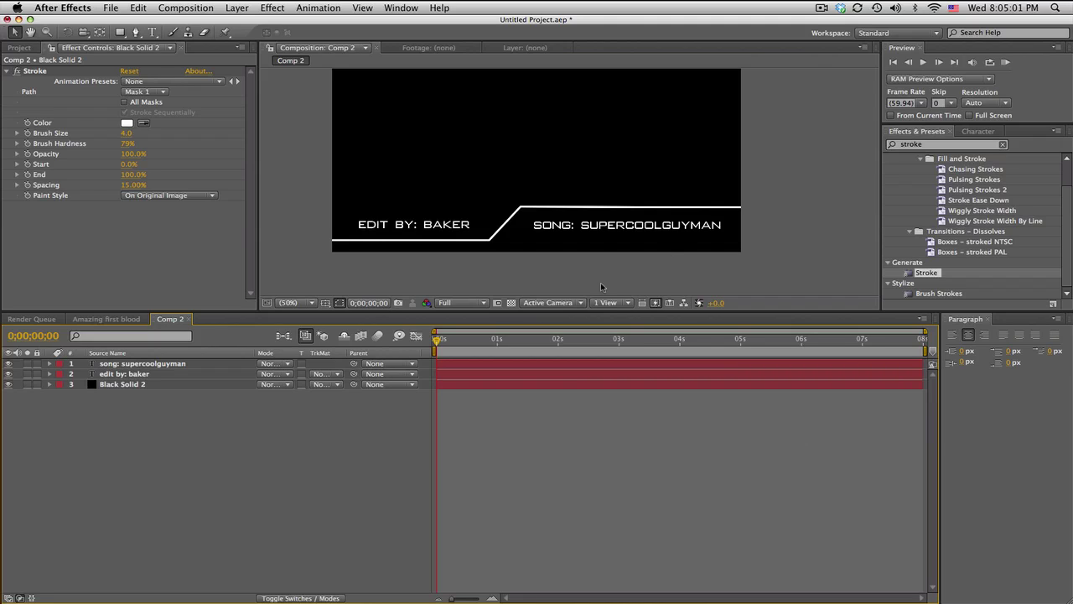
Step: Lower the line's upper section and raise its lower left section to tuck under the credits
click(131, 364)
click(131, 384)
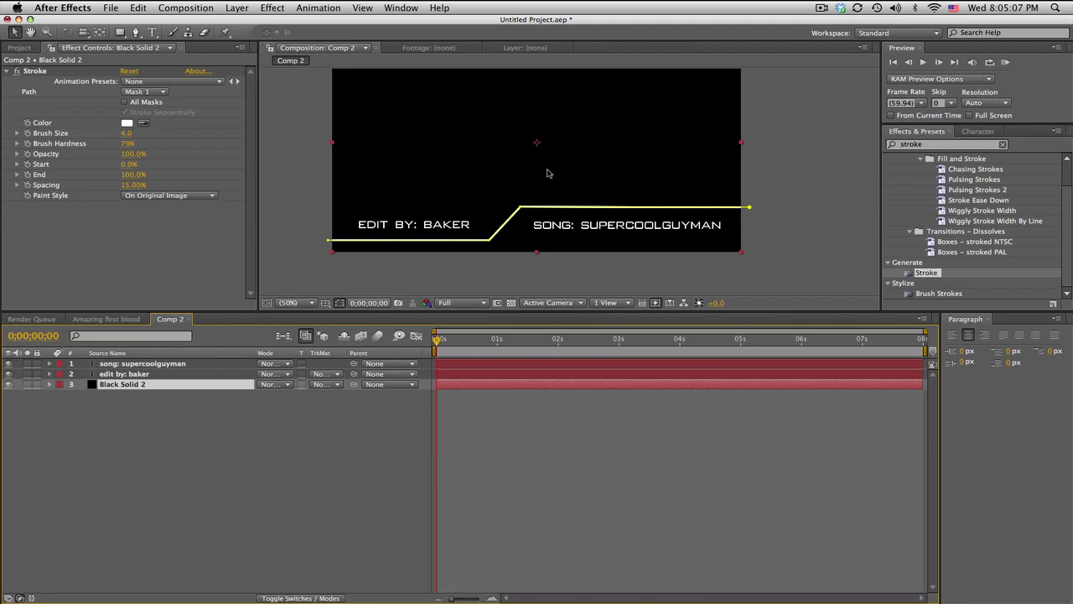
click(521, 207)
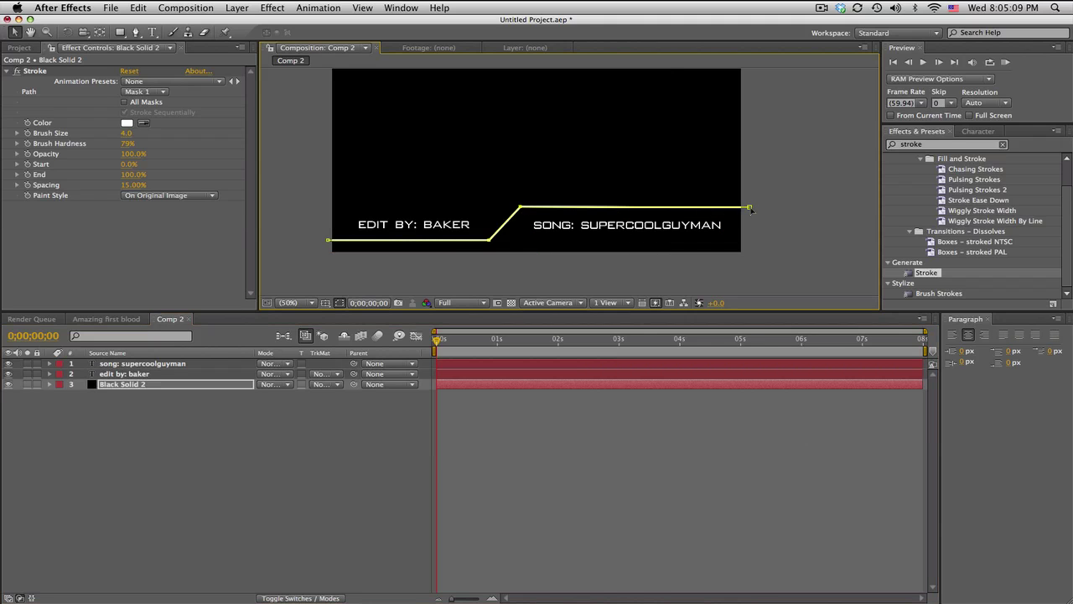
key(Down)
key(Down)
key(Down)
key(Down)
key(Down)
key(Down)
key(Down)
key(Down)
key(Down)
key(Down)
key(Down)
key(Down)
key(Down)
key(Down)
key(Down)
key(Down)
key(Down)
key(Down)
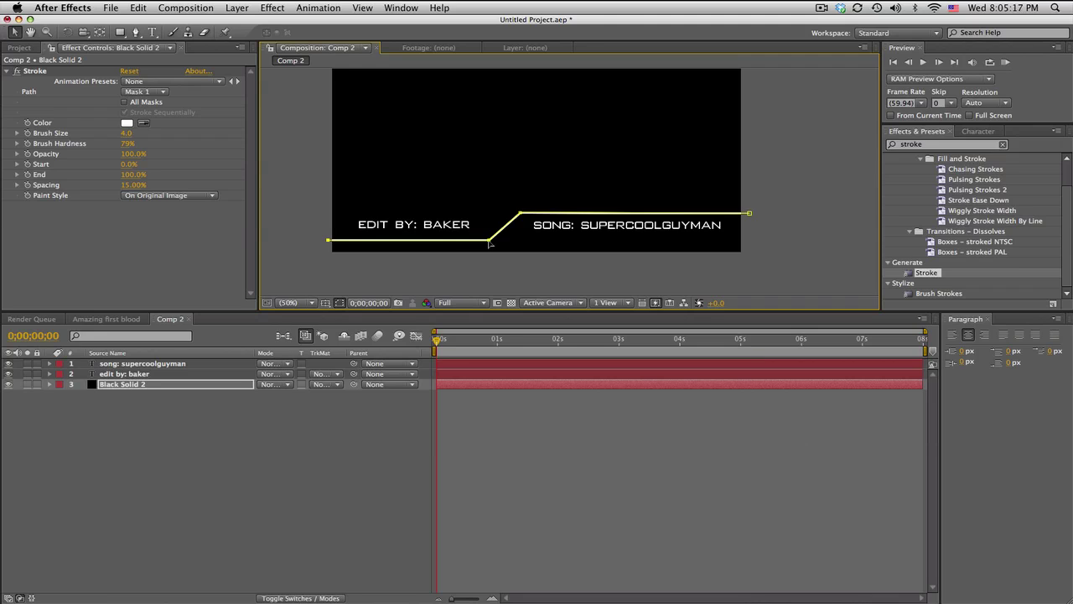
key(Up)
key(Up)
key(Up)
key(Up)
key(Up)
key(Up)
key(Up)
key(Up)
key(Up)
key(Up)
key(Up)
key(Up)
key(Up)
key(Up)
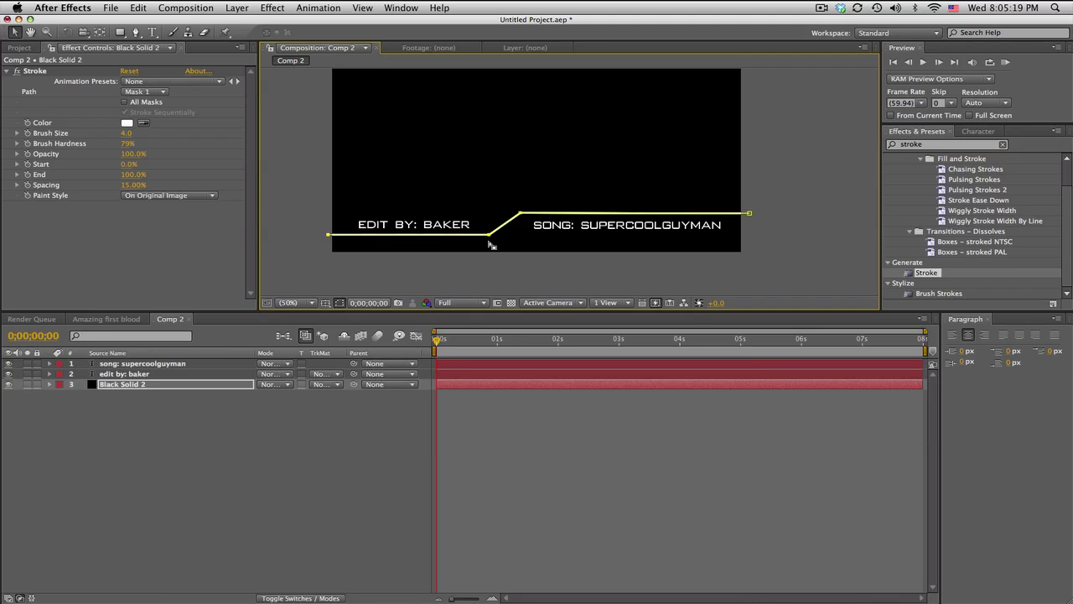
click(514, 399)
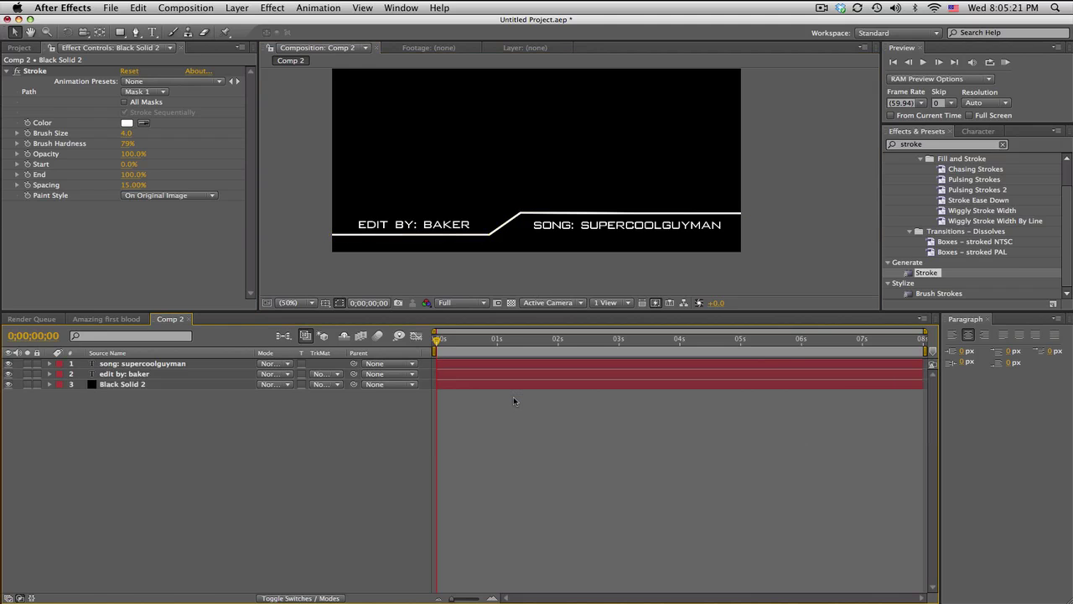
Step: Create a new solid layer coloured white
click(236, 8)
mouse_move(232, 25)
click(401, 37)
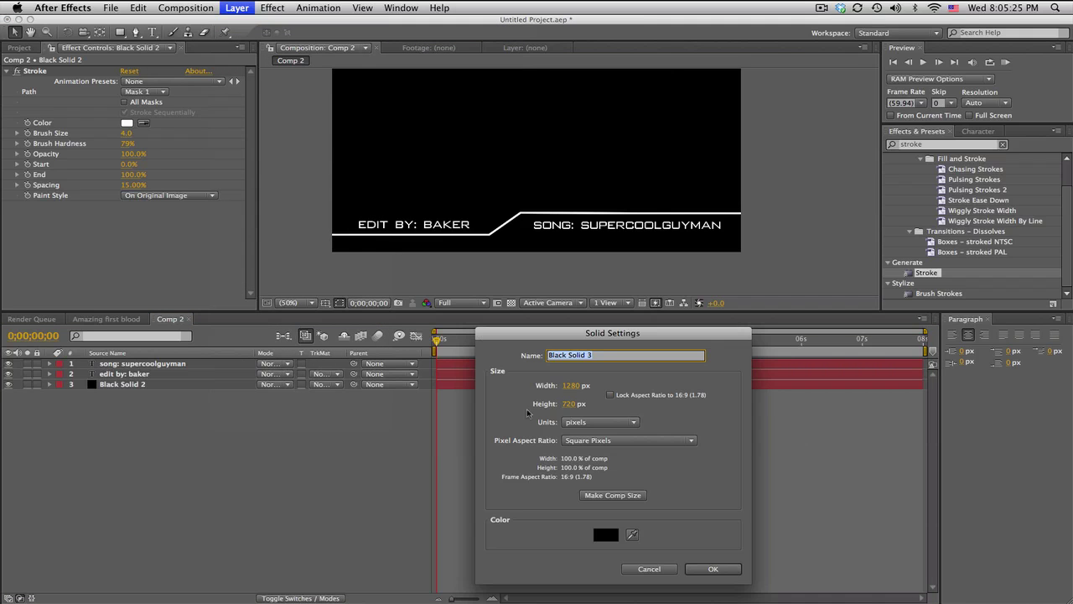
click(614, 537)
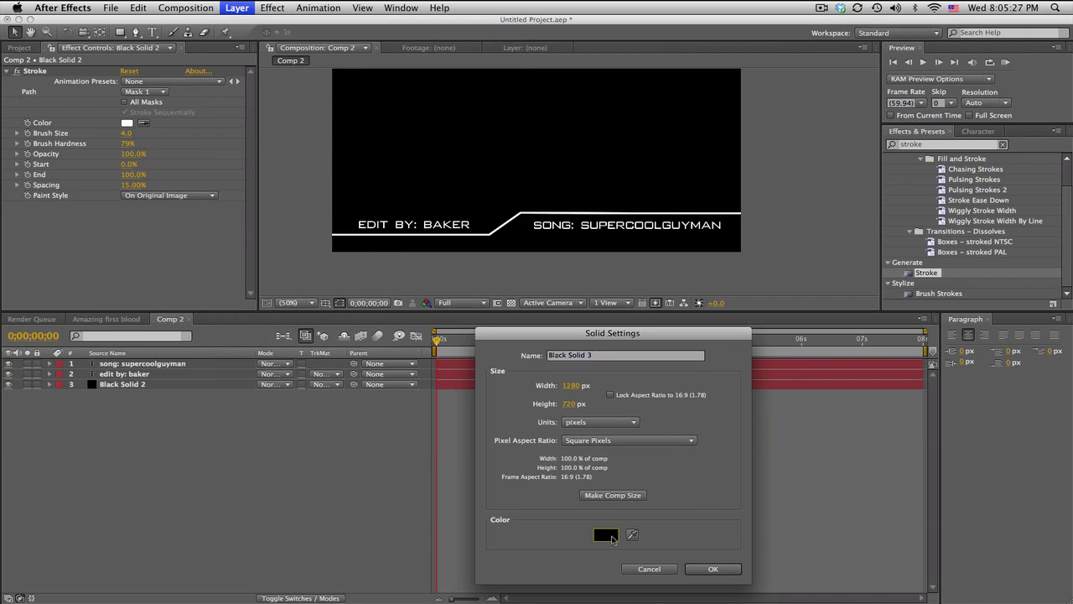
click(339, 382)
click(617, 383)
click(720, 568)
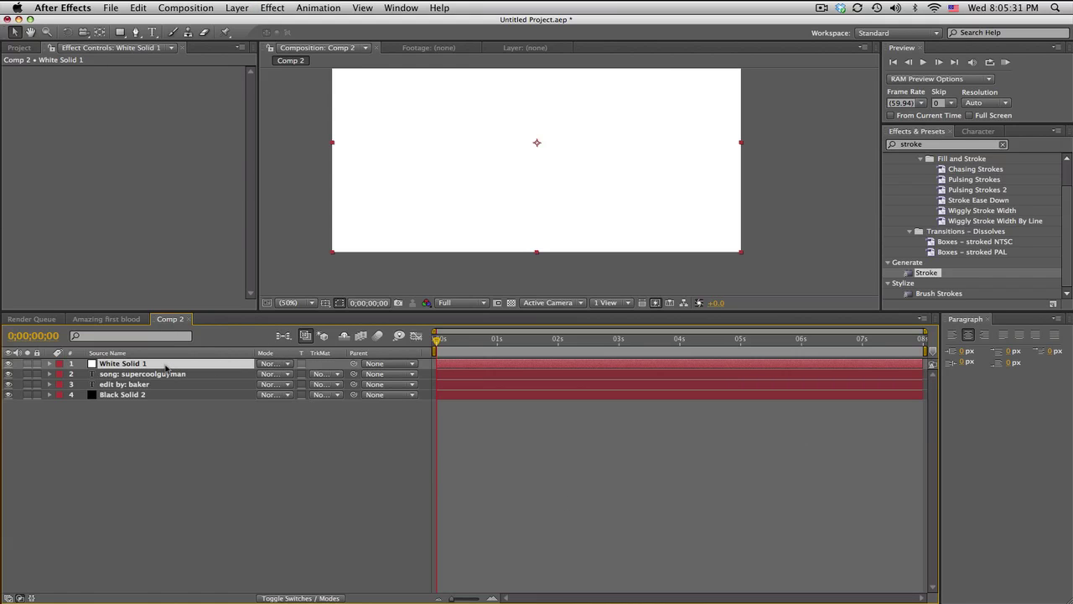
Step: Squash the white solid's scale to 100, 25%
key(s)
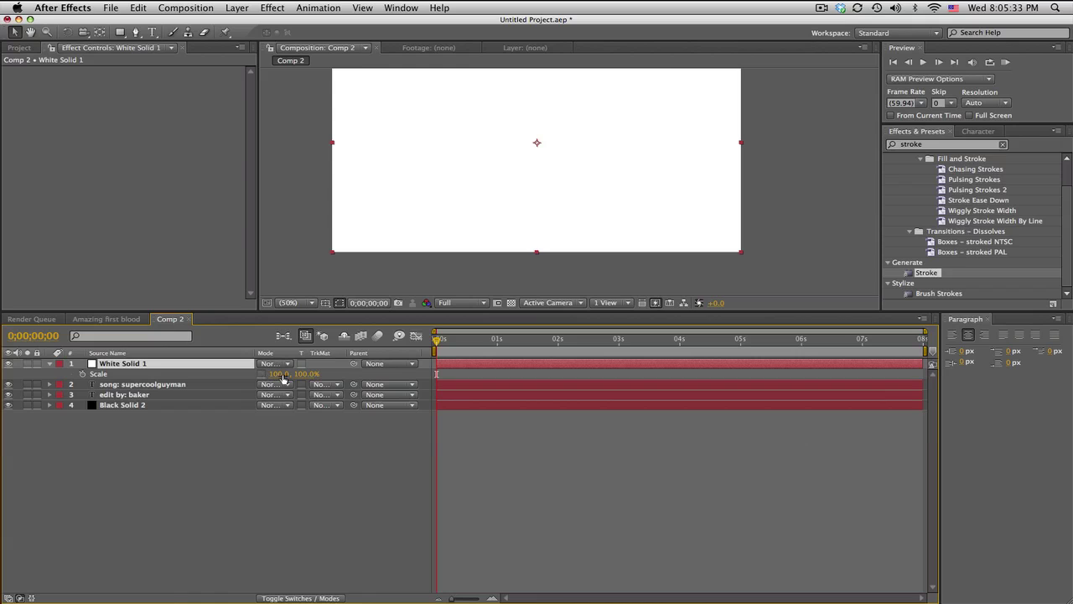
drag(307, 373, 256, 373)
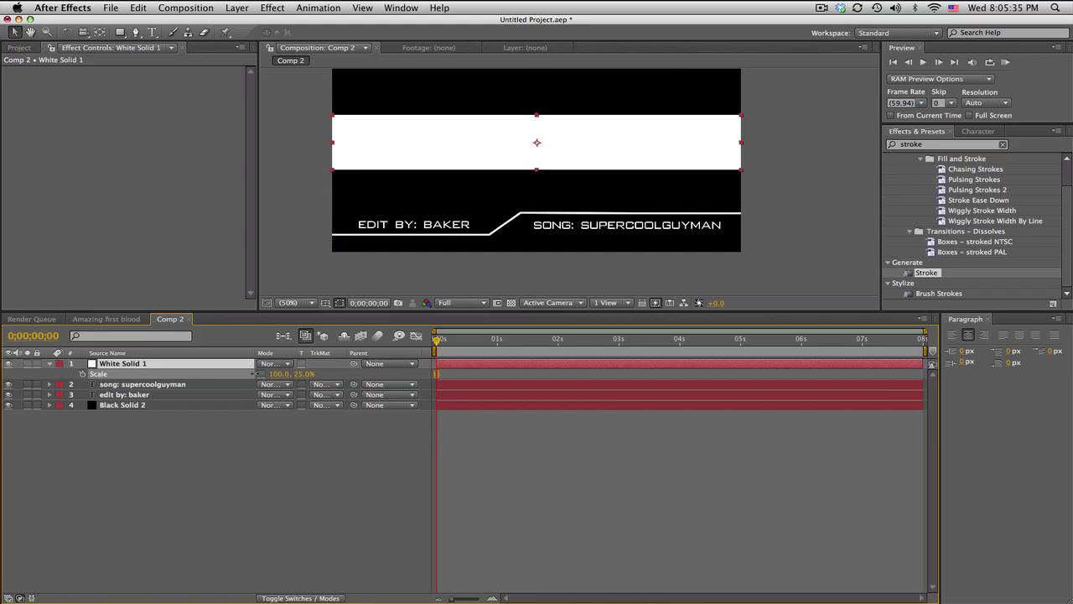
click(288, 303)
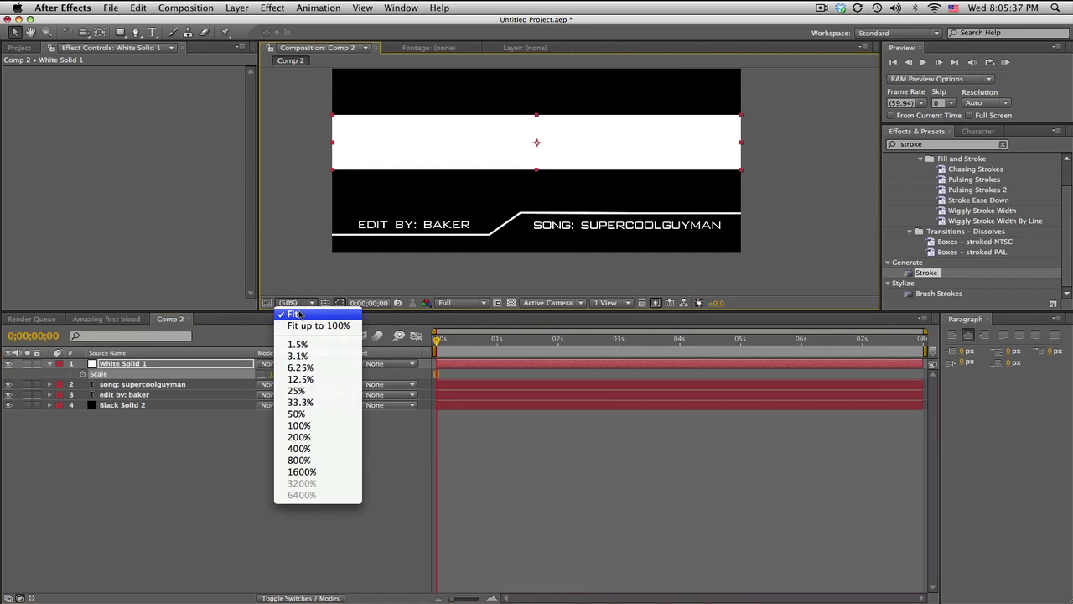
click(374, 237)
drag(411, 210, 415, 254)
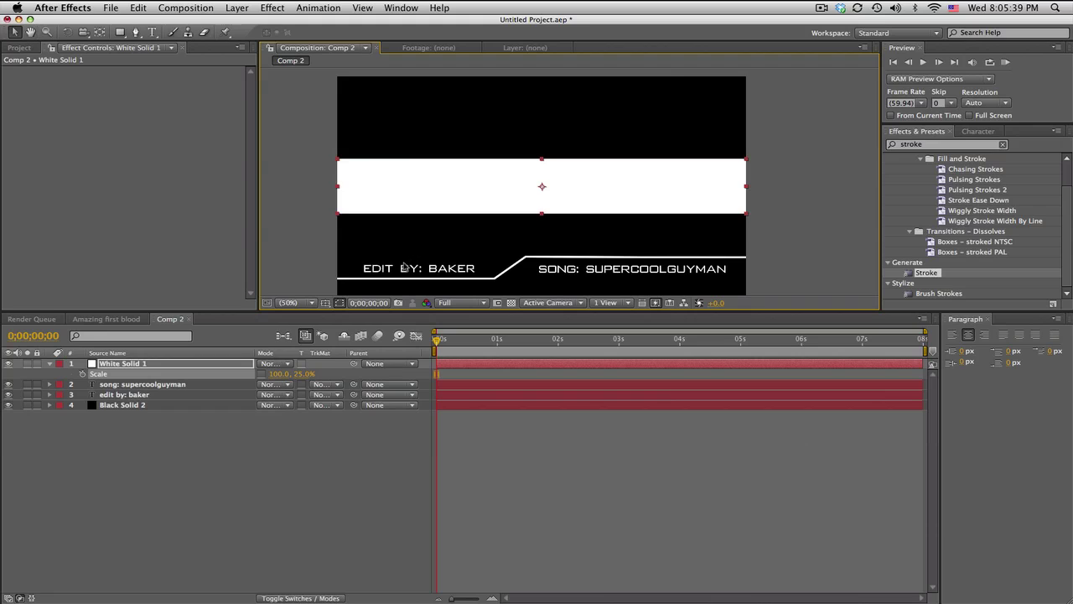
Step: Move the white bar to position 640, 90 at the top of the comp
click(209, 364)
key(p)
drag(288, 373, 134, 362)
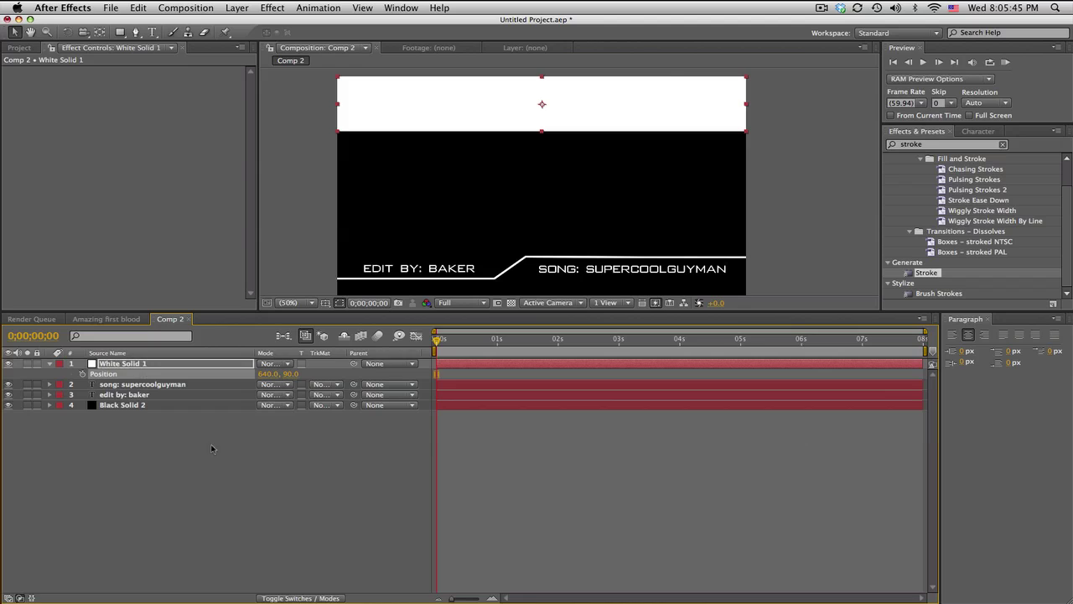
click(222, 484)
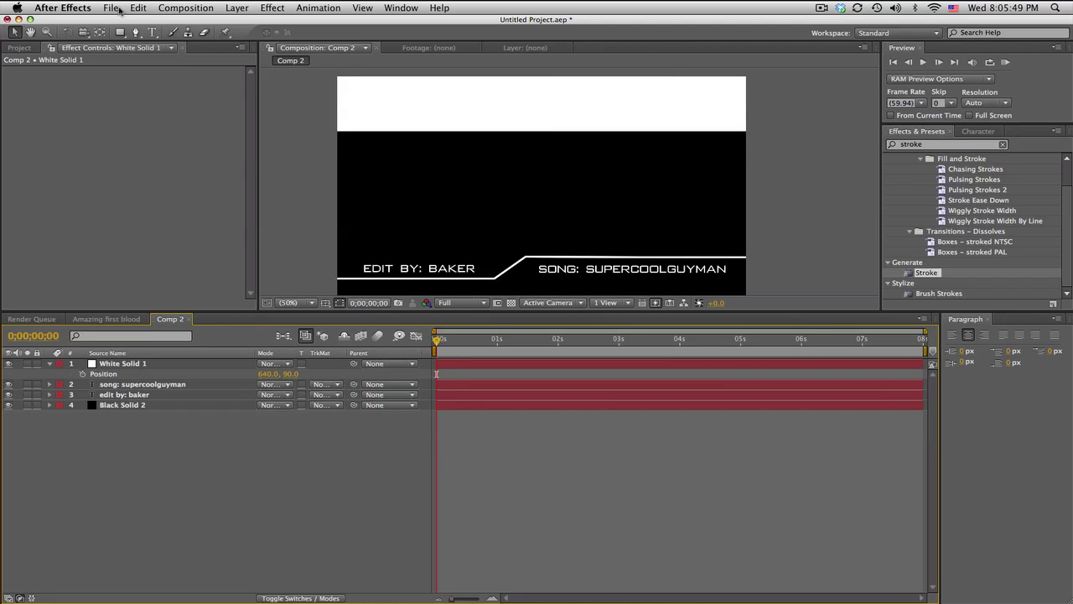
Step: Start a text layer in the top bar and set White Solid 1's opacity to 25%
click(152, 31)
click(406, 105)
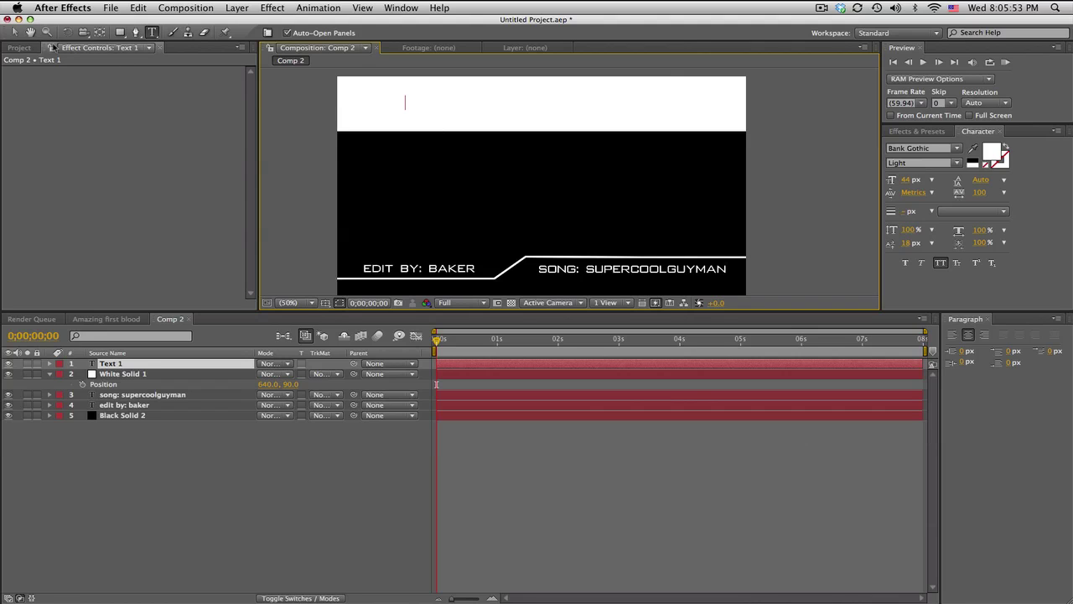
click(155, 374)
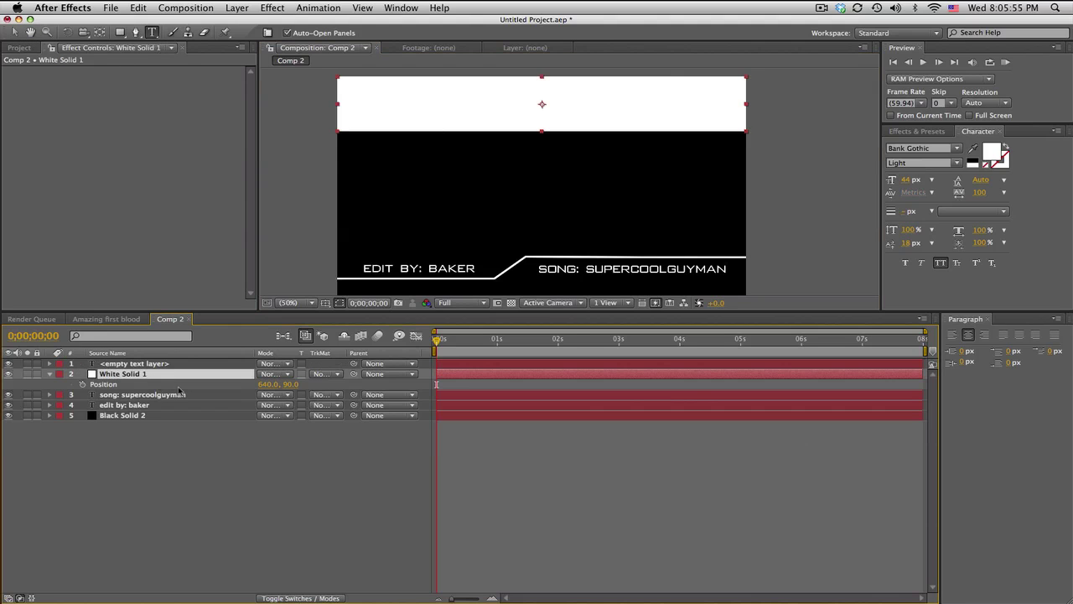
key(t)
click(268, 384)
text(25)
key(Return)
Step: Type 'MAIN TITLE NAME EP 1', enlarge it to 101 px, and centre it in the bar
double_click(189, 363)
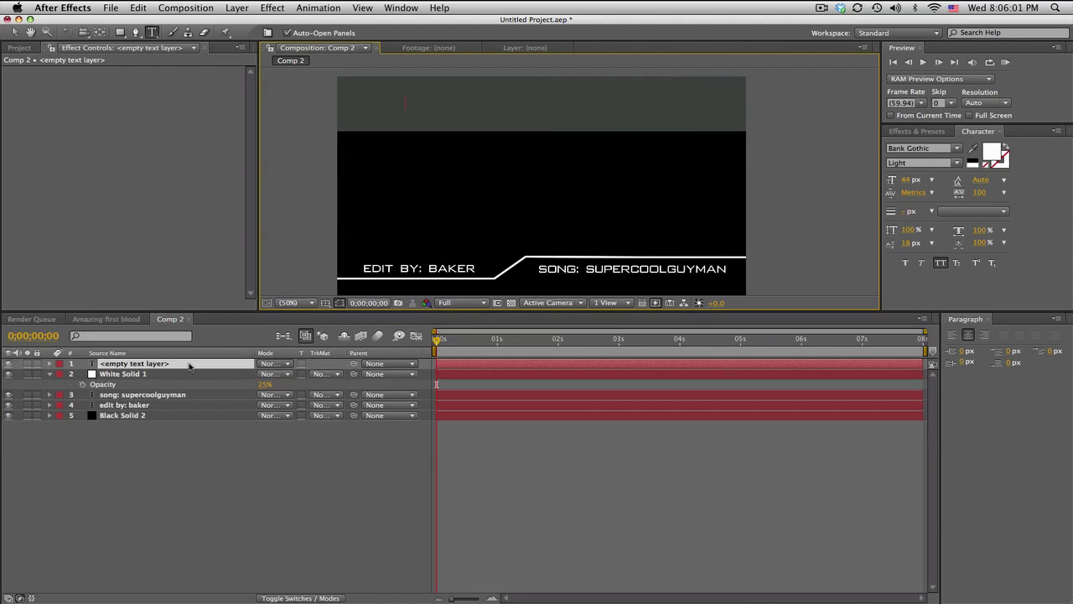
text(MAIN TITLE NAME EP)
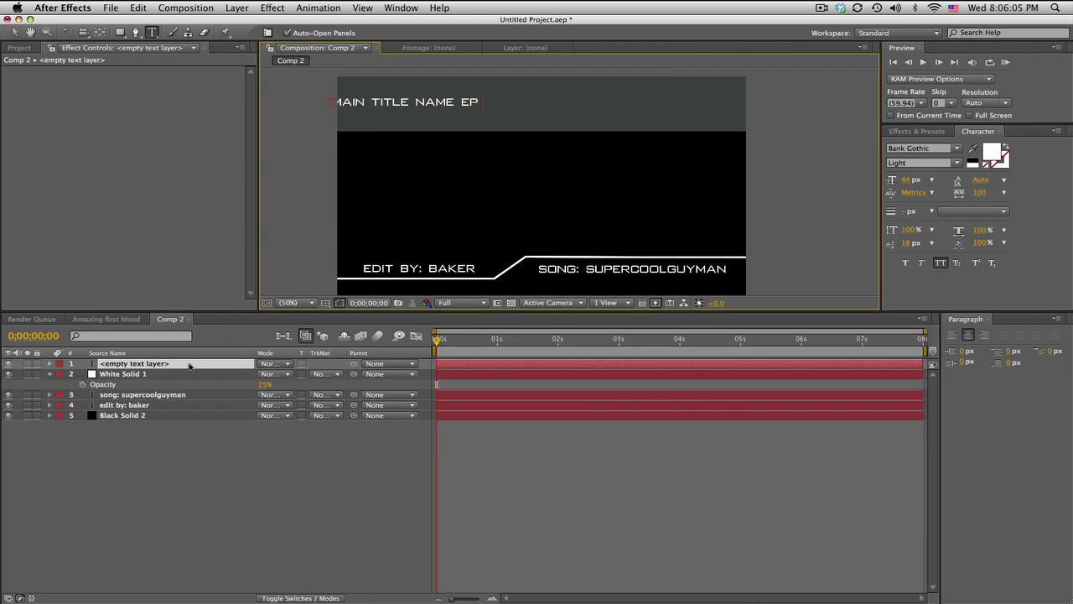
text( 1)
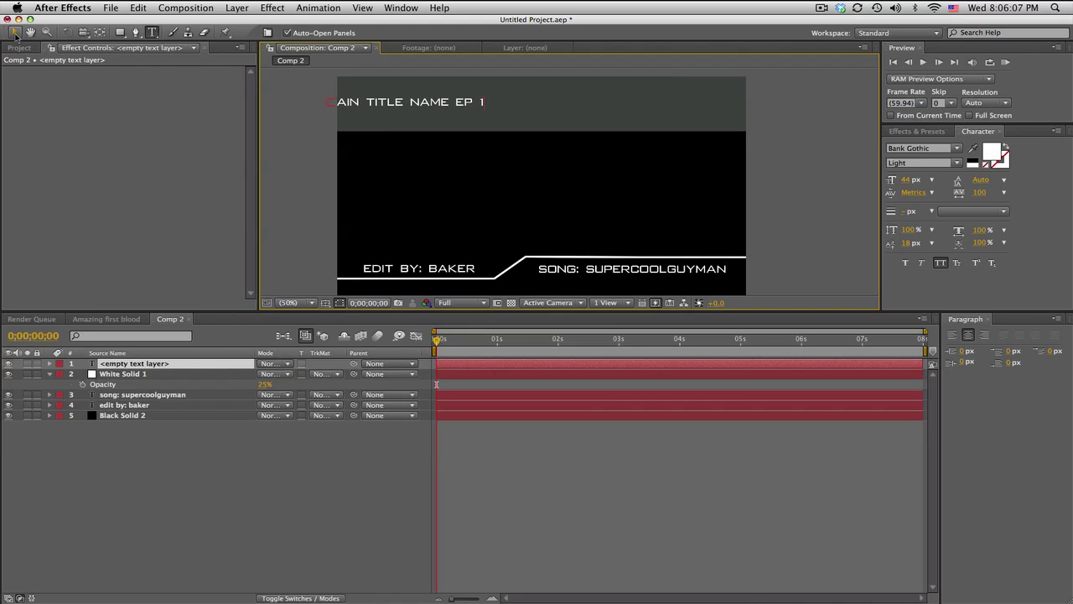
click(13, 32)
drag(451, 102, 546, 109)
double_click(541, 109)
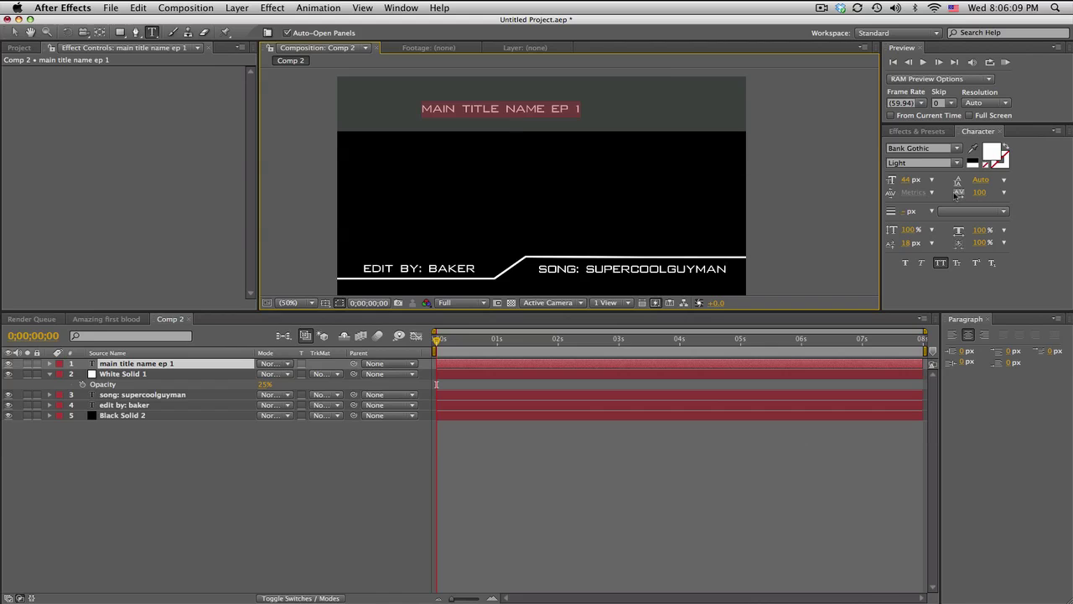
drag(905, 180, 935, 179)
click(14, 32)
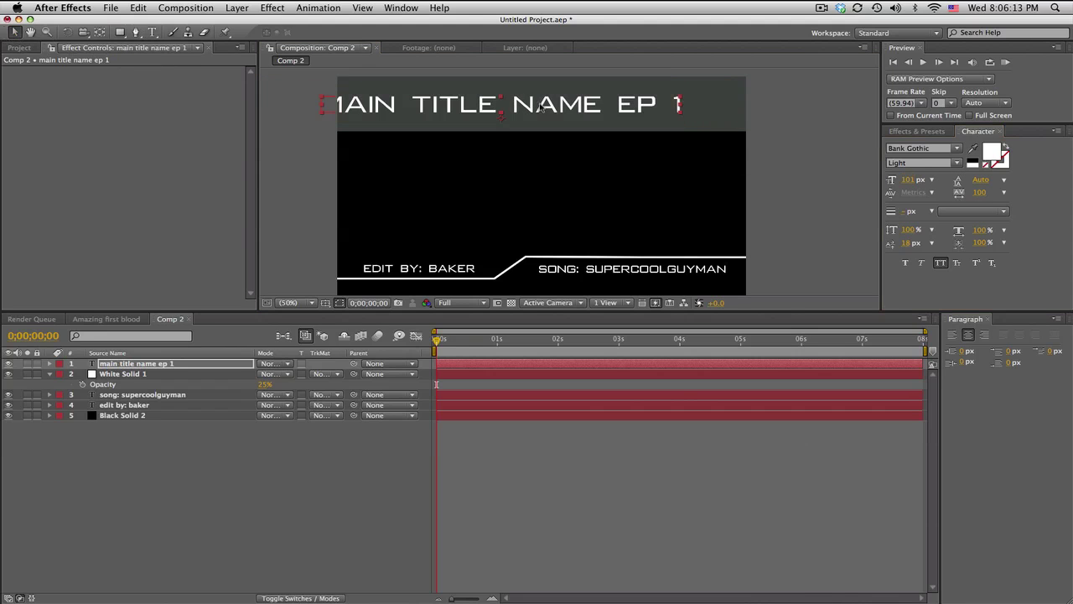
drag(541, 105, 578, 106)
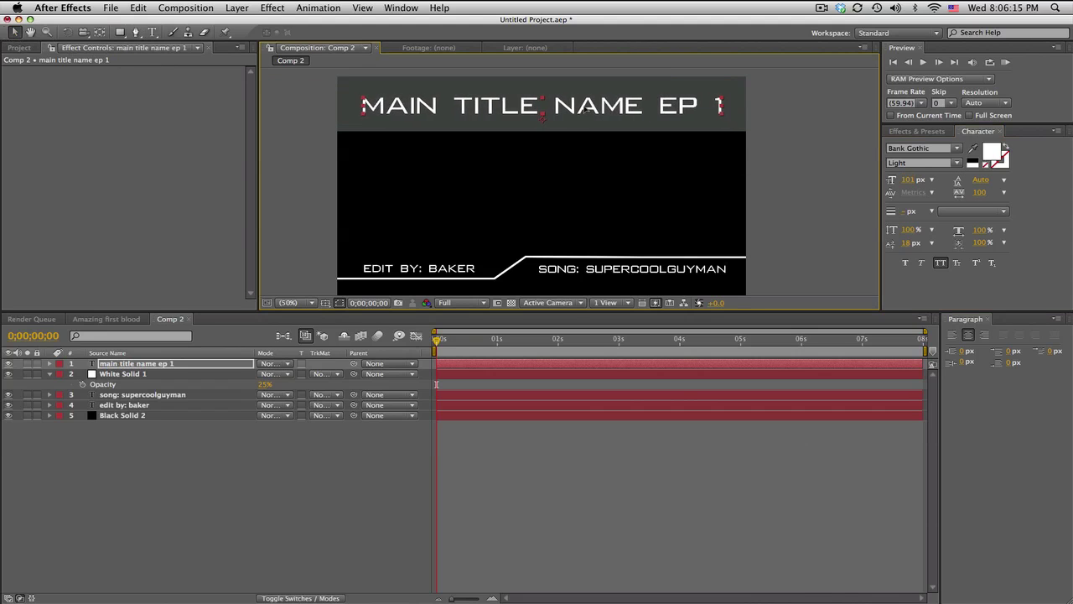
Step: Toggle the Title/Action Safe guides on and off to check the title's placement
click(325, 302)
click(351, 315)
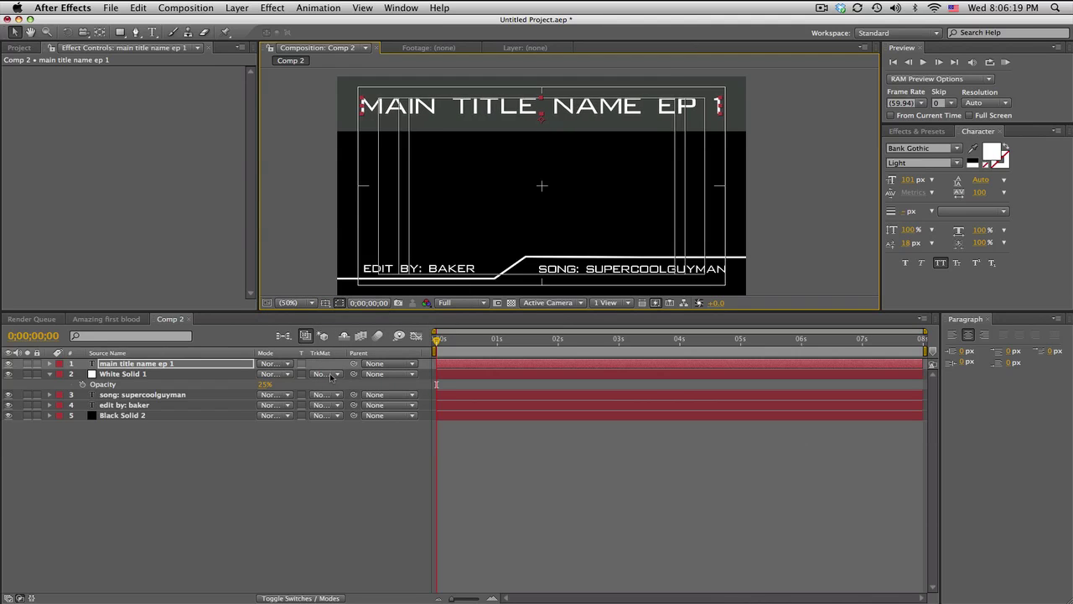
click(326, 303)
click(329, 313)
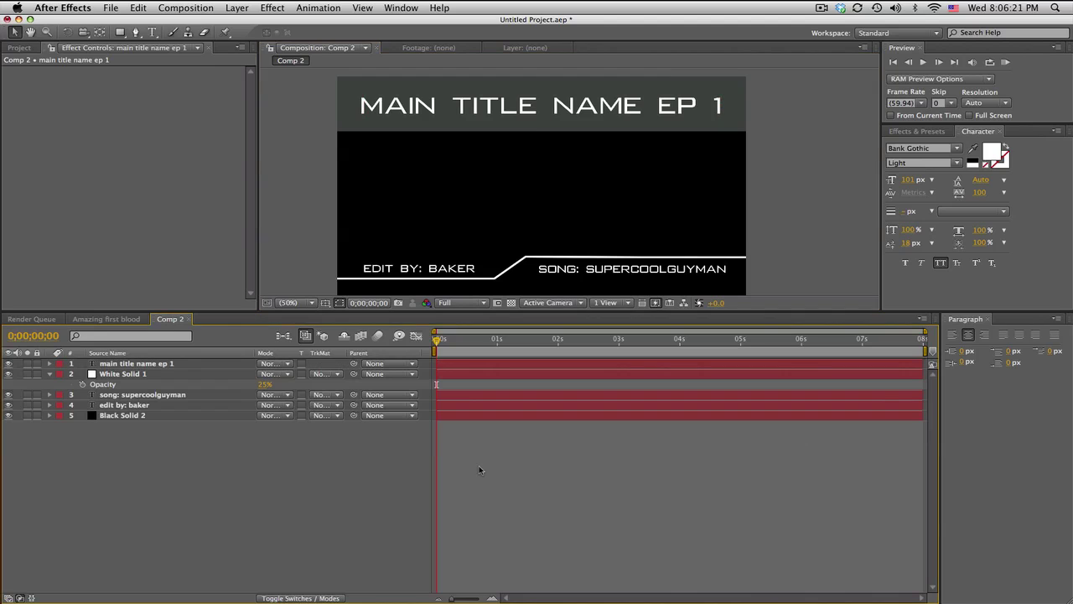
Step: Add a new full-size white solid and apply the Grid effect to it
click(239, 8)
mouse_move(252, 23)
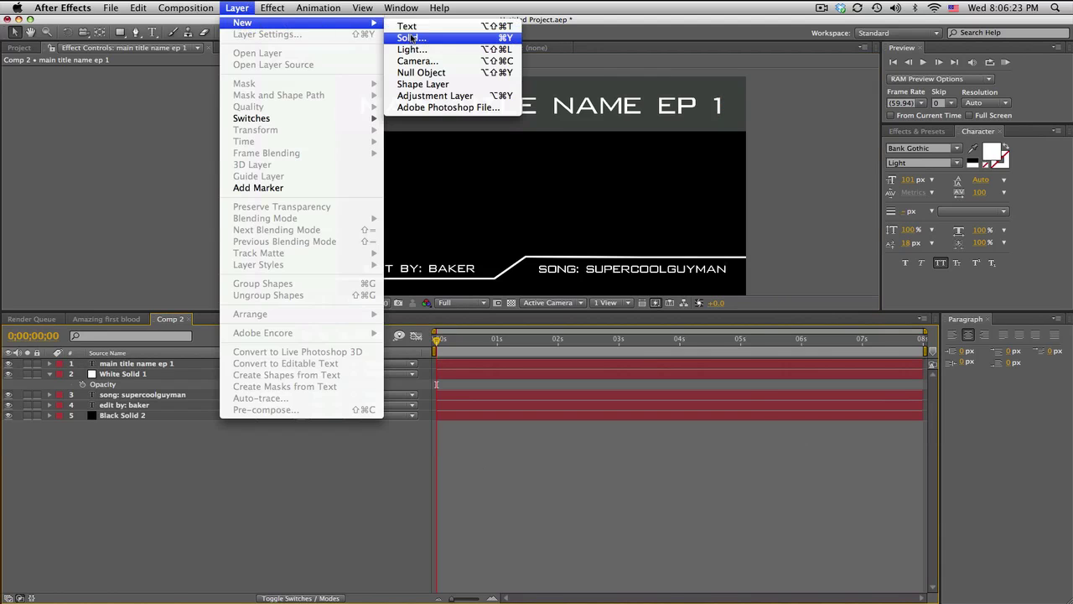
click(410, 38)
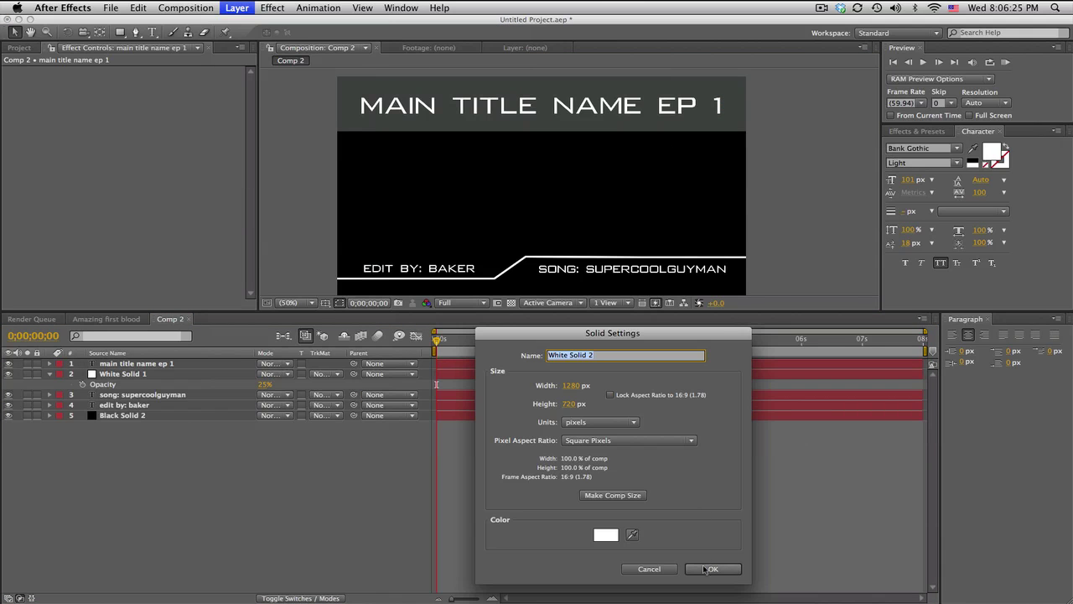
click(712, 568)
click(916, 131)
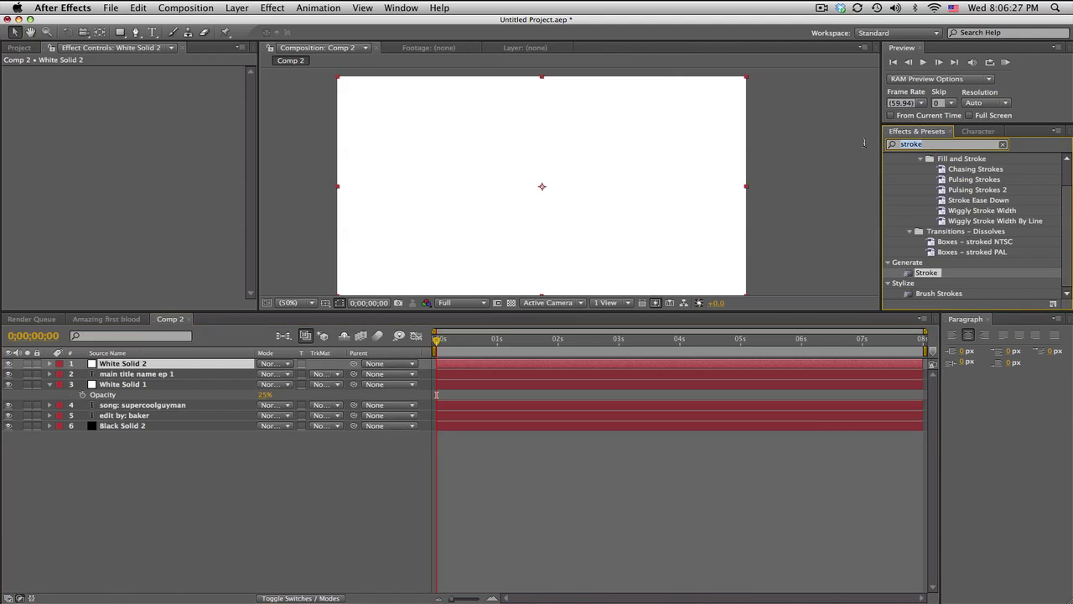
text(gris)
key(BackSpace)
text(d)
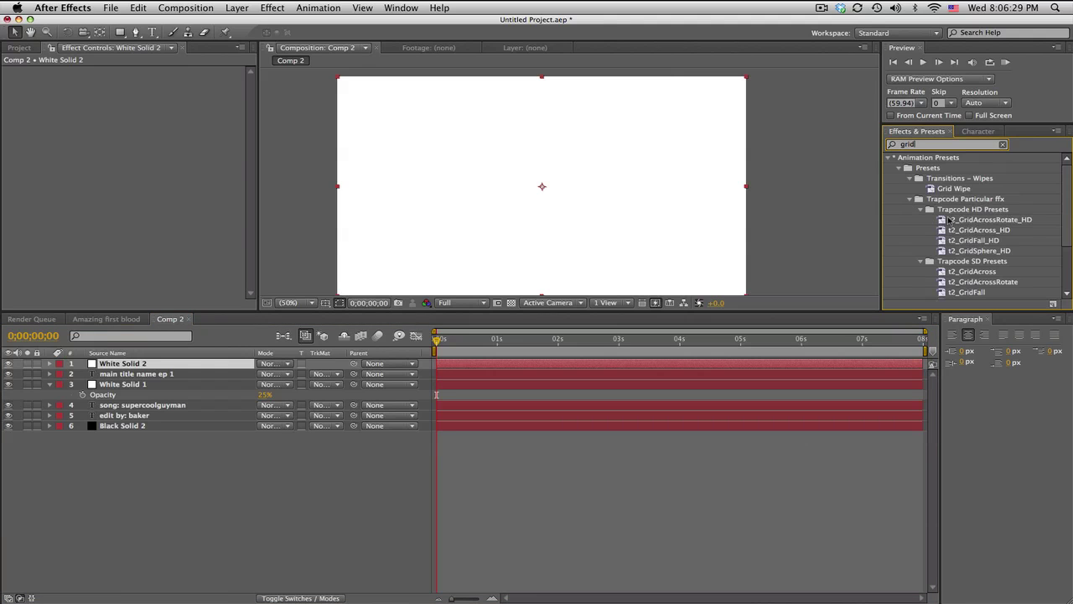
scroll(1007, 294, down, 4)
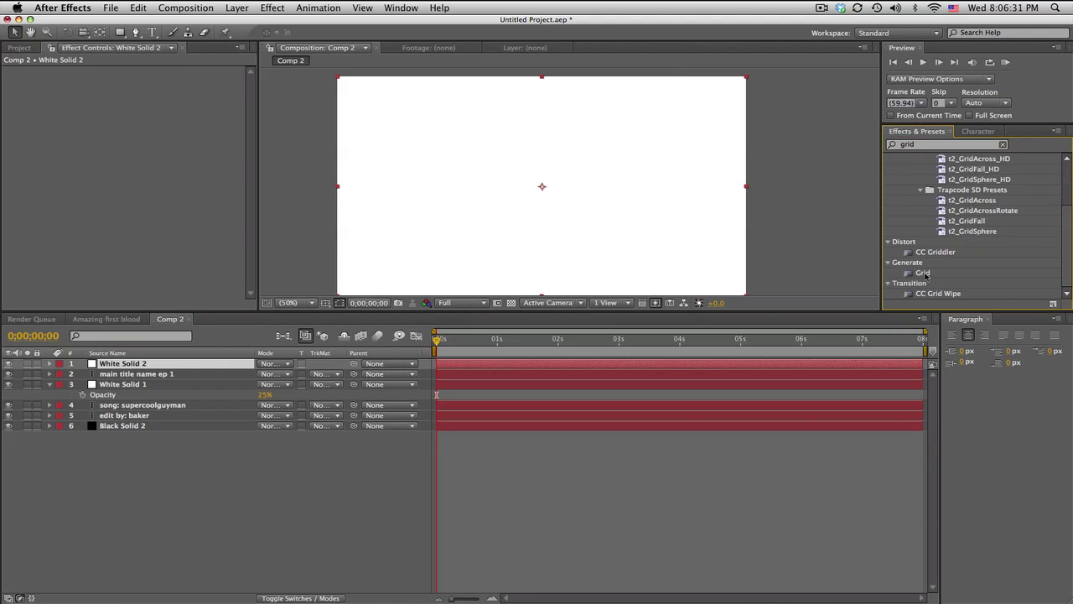
drag(925, 274, 183, 357)
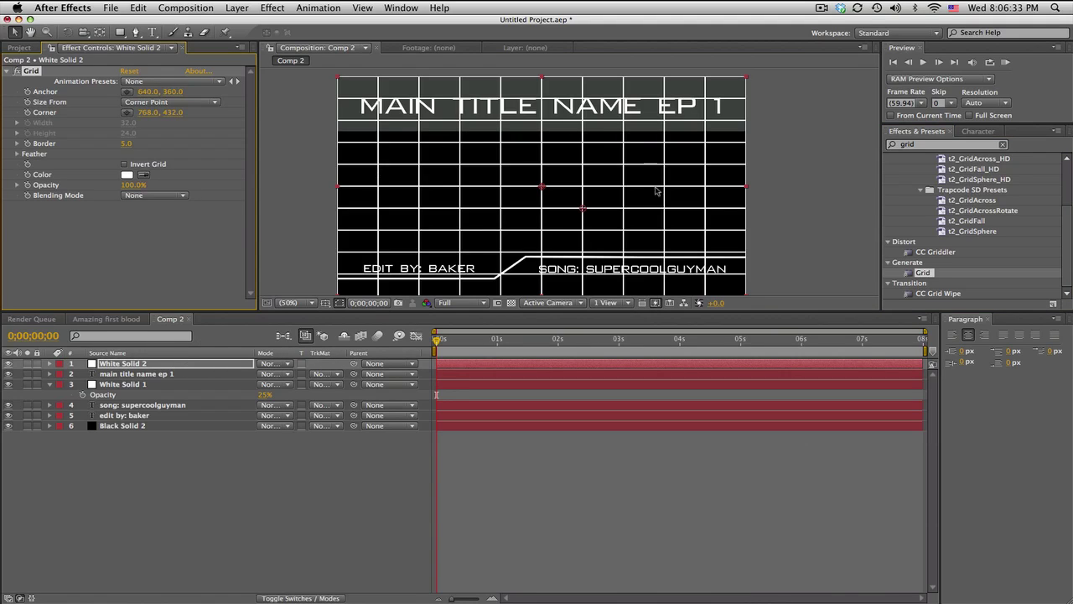
Step: Set Grid to Width & Height Sliders: Width 2000, Height 10, anchor shifted left, Border 5
click(167, 102)
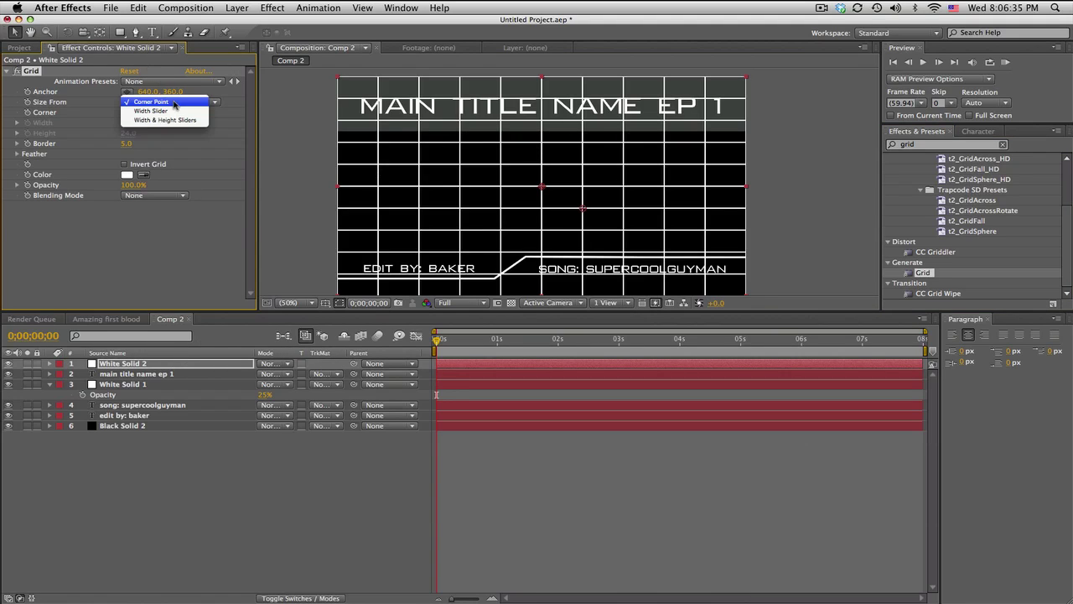
click(172, 121)
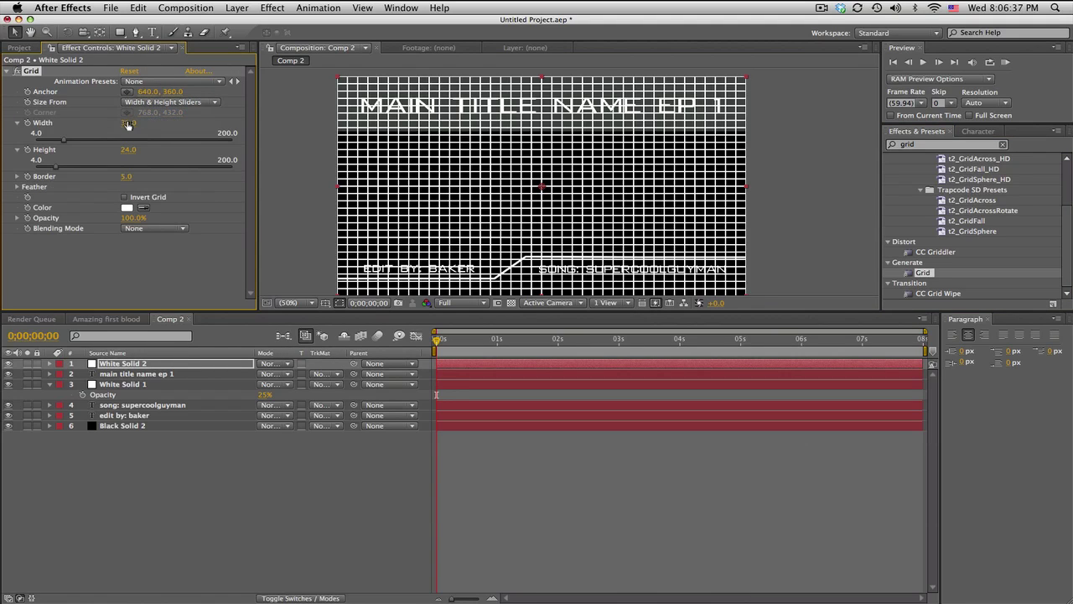
drag(130, 122, 689, 127)
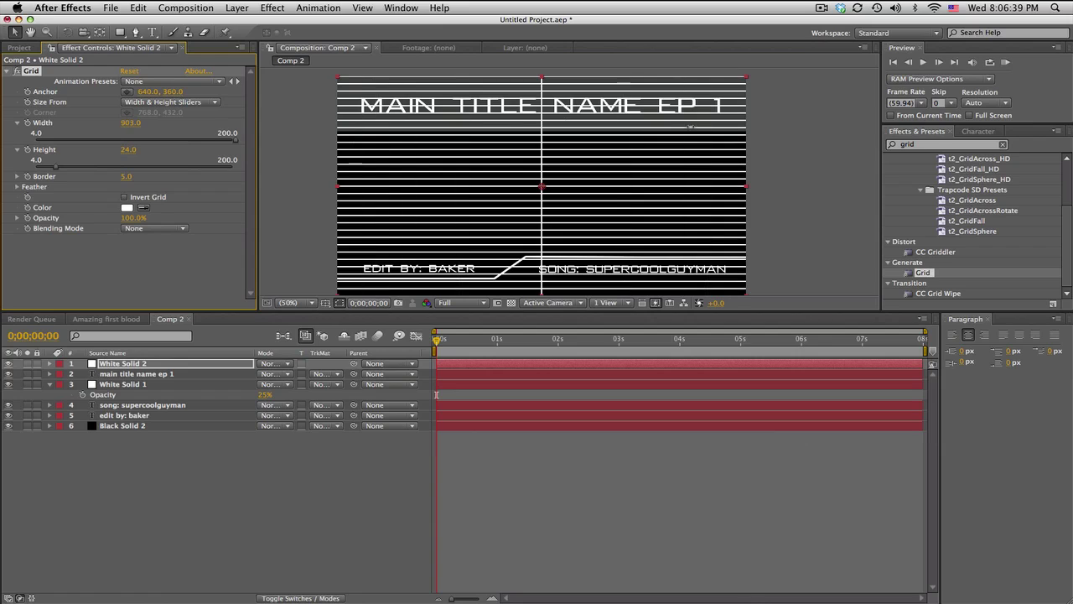
click(130, 123)
text(2000)
key(Return)
drag(159, 92, 84, 92)
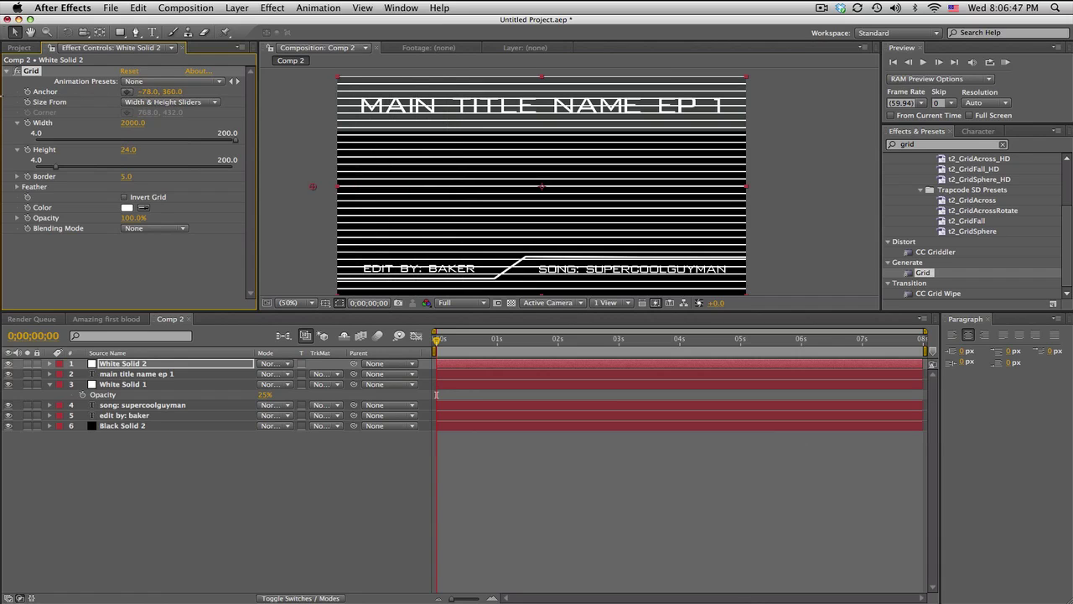
click(130, 150)
text(10)
key(Return)
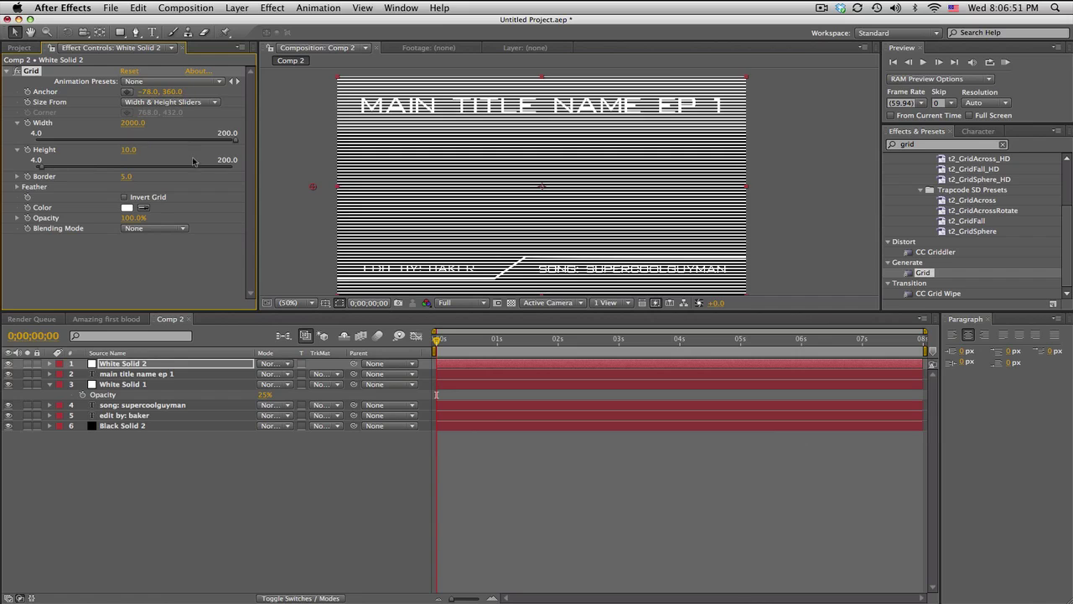
click(125, 177)
text(5)
key(Return)
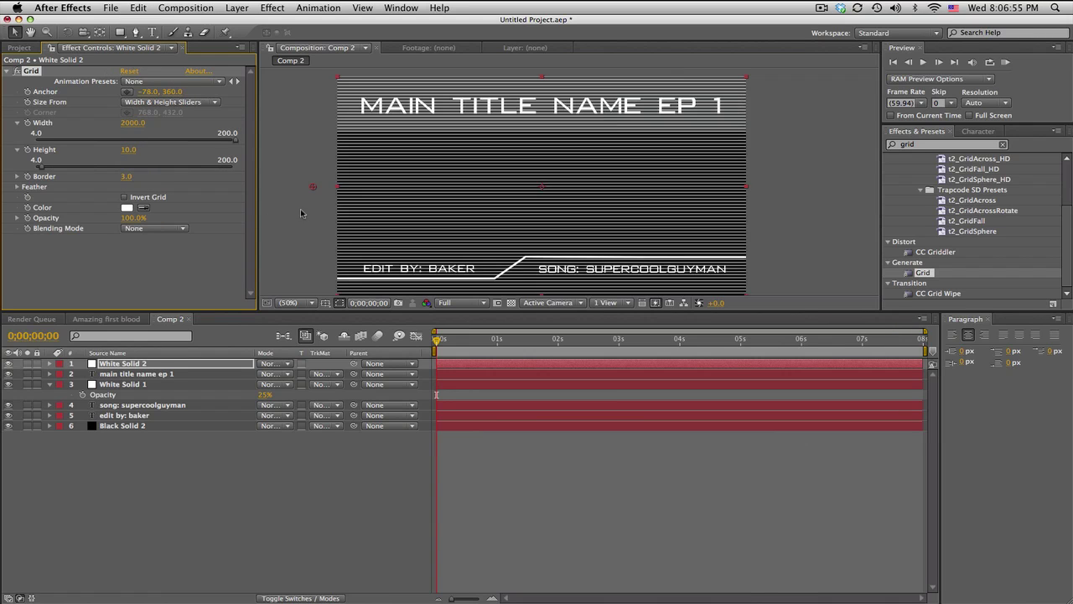
Step: Refine the grid Border to 3, checking the lines at 100% and 50% zoom
click(289, 302)
click(308, 413)
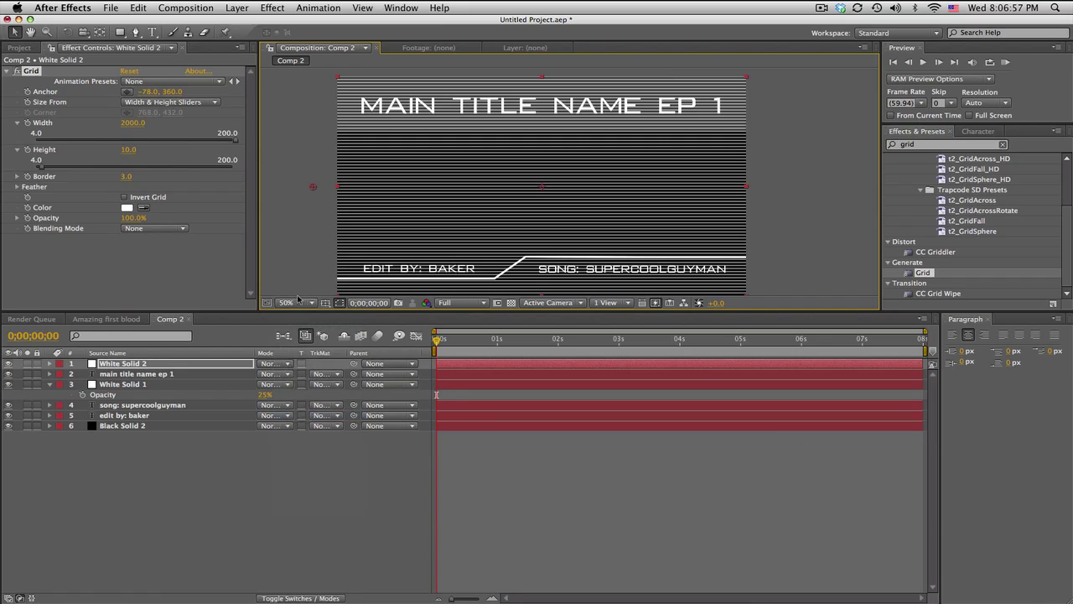
click(299, 301)
click(300, 425)
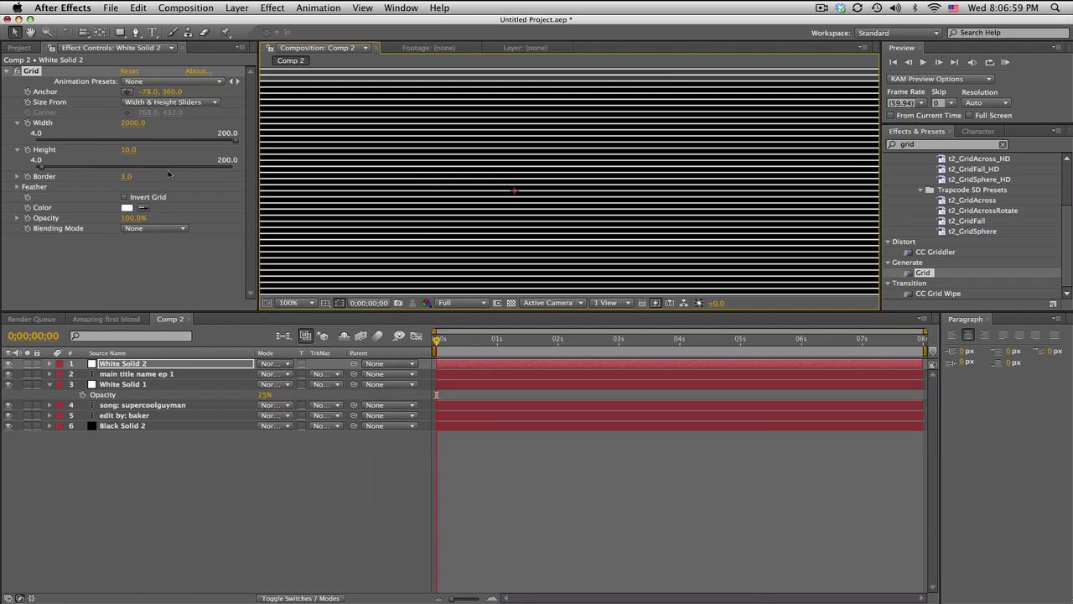
click(127, 177)
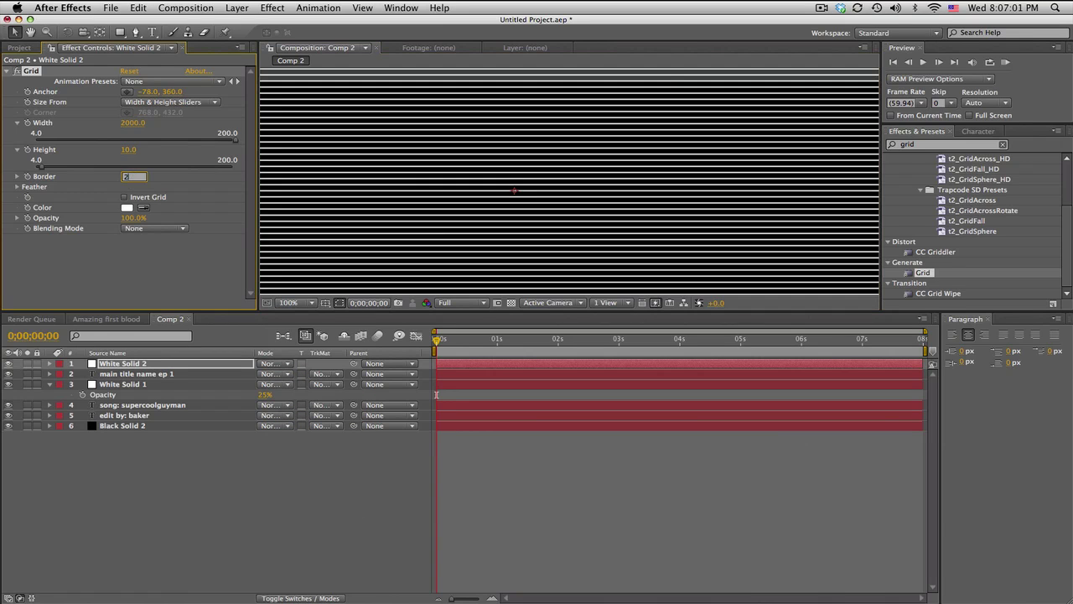
key(Return)
click(288, 303)
click(300, 415)
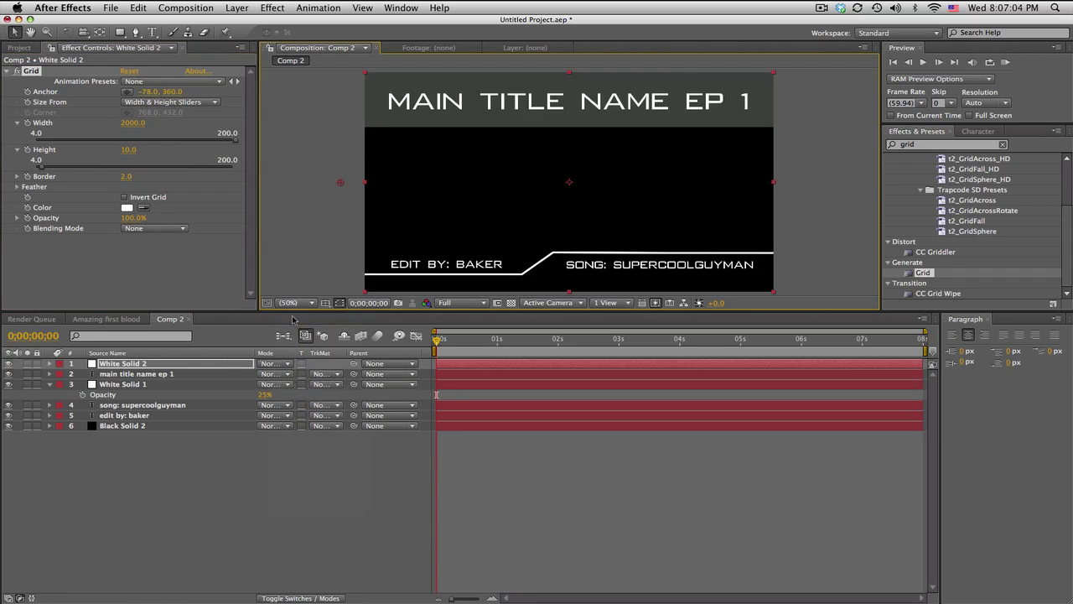
click(126, 177)
text(3)
key(Return)
Step: Set the White Solid 2 grid layer's opacity to 50%
click(475, 462)
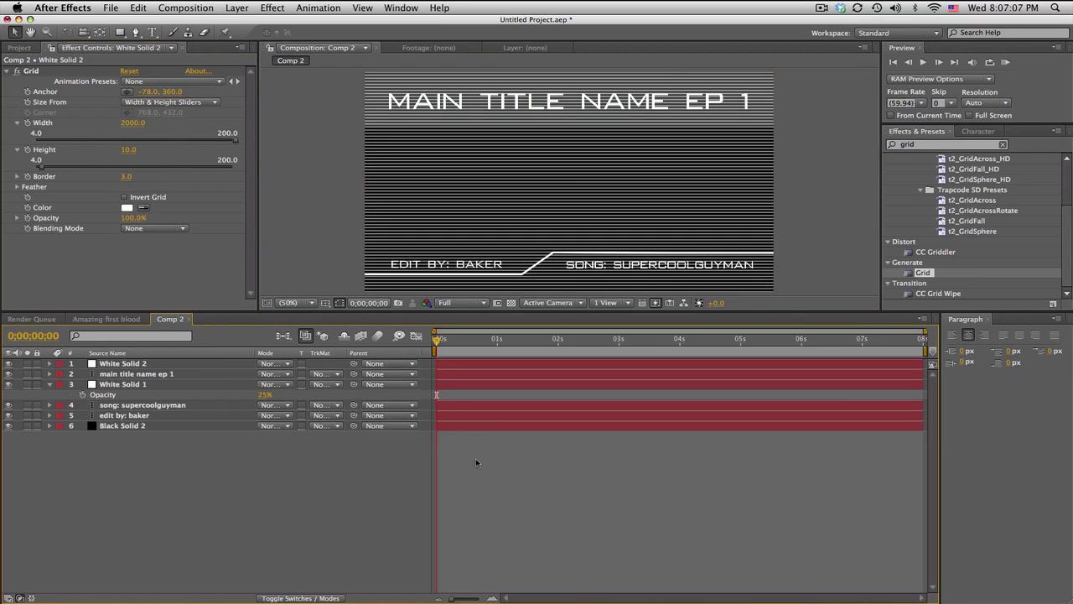
click(159, 386)
click(158, 365)
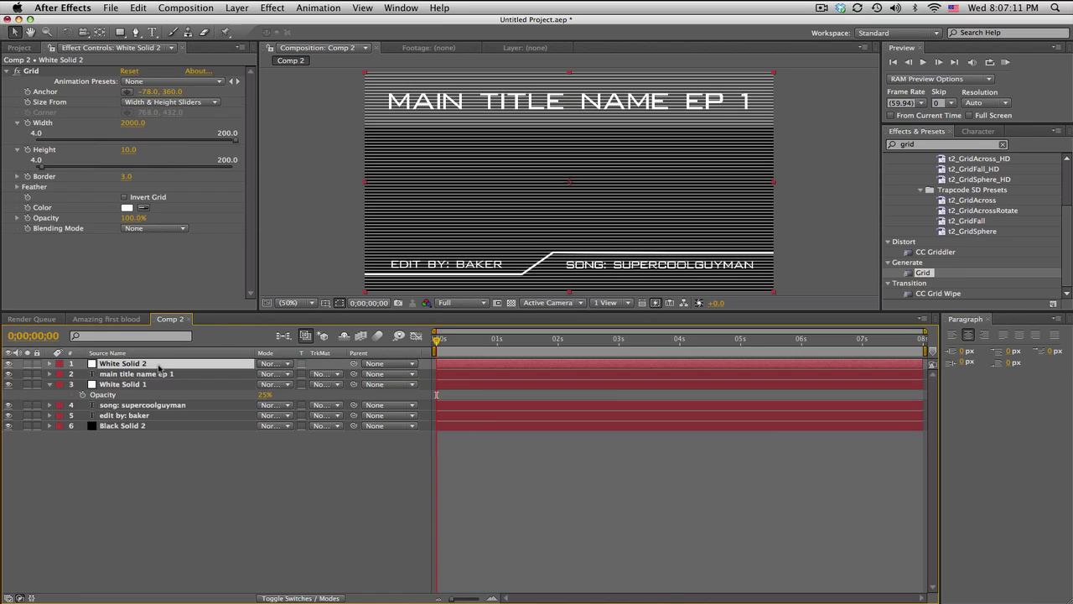
key(t)
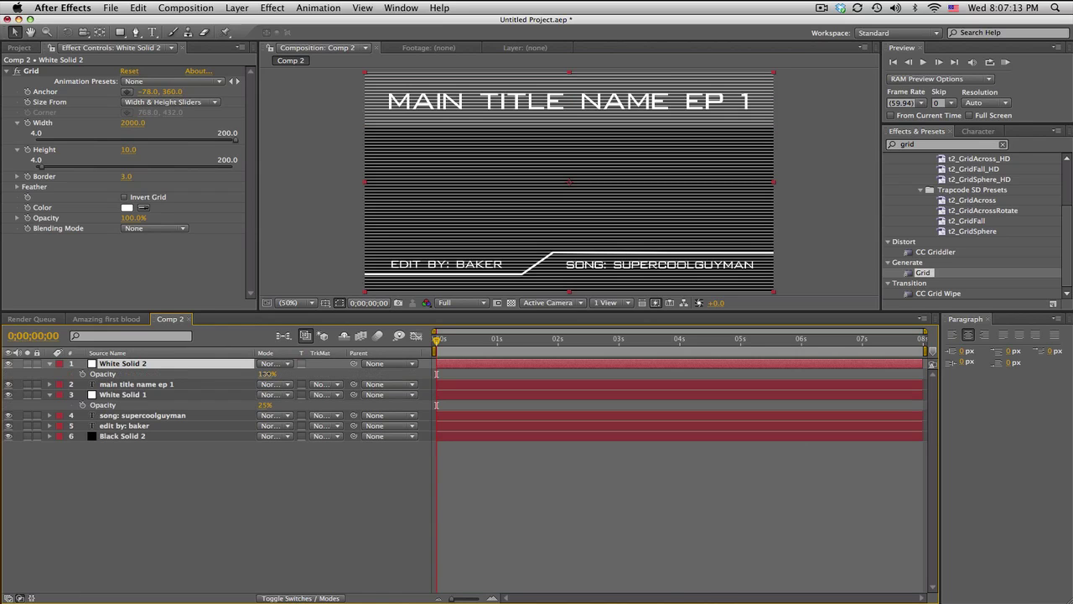
click(266, 374)
text(50)
key(Return)
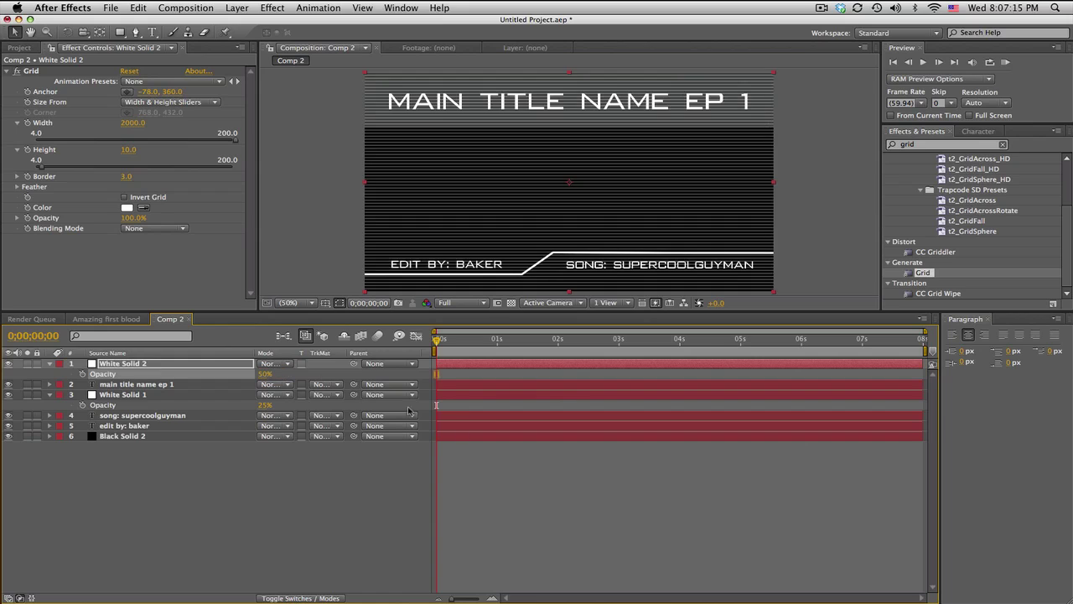
Step: Add 1-second Position keyframes for the SONG: SUPERCOOLGUYMAN and EDIT BY: BAKER credits
click(534, 470)
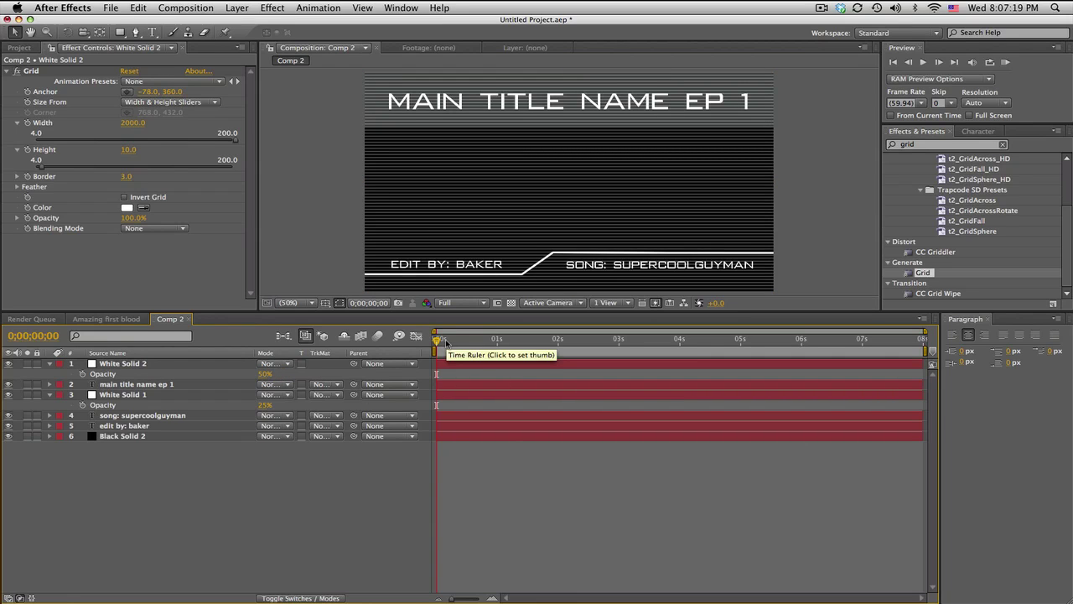
drag(442, 343, 498, 342)
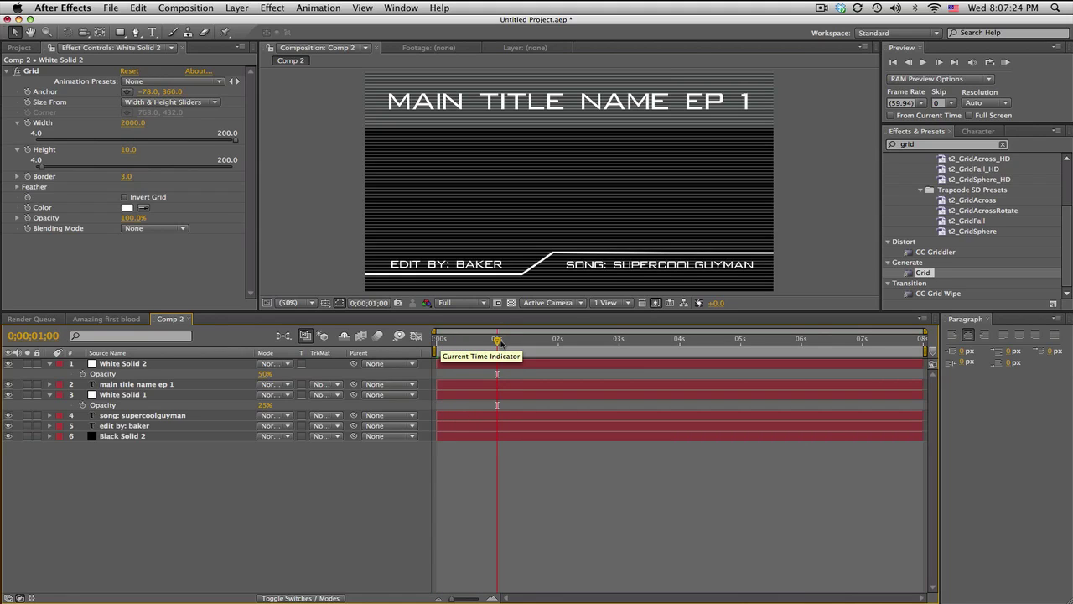
click(170, 416)
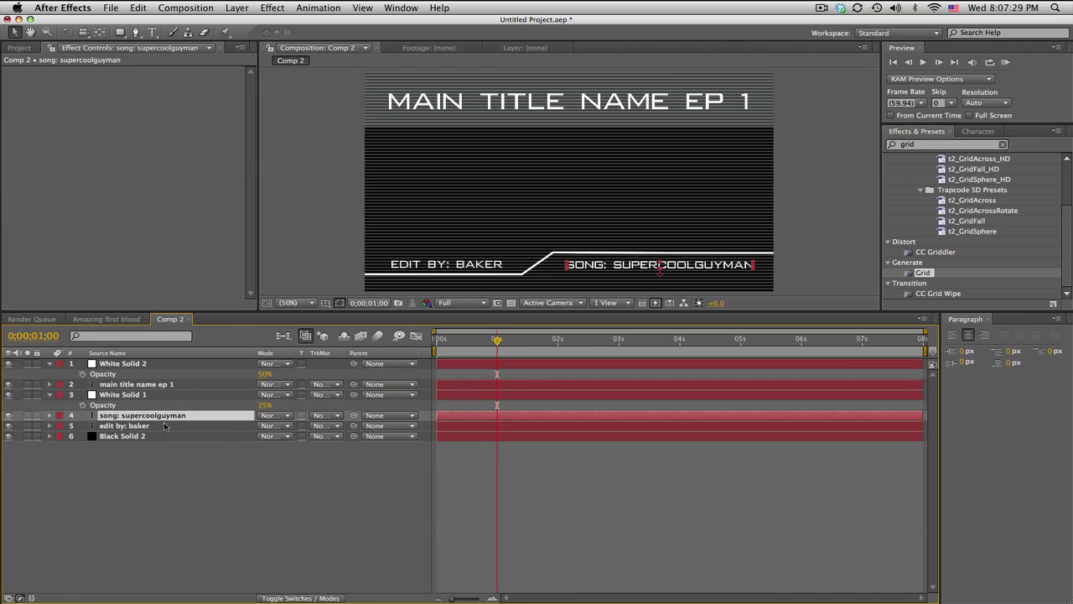
key(p)
click(165, 436)
key(p)
click(82, 425)
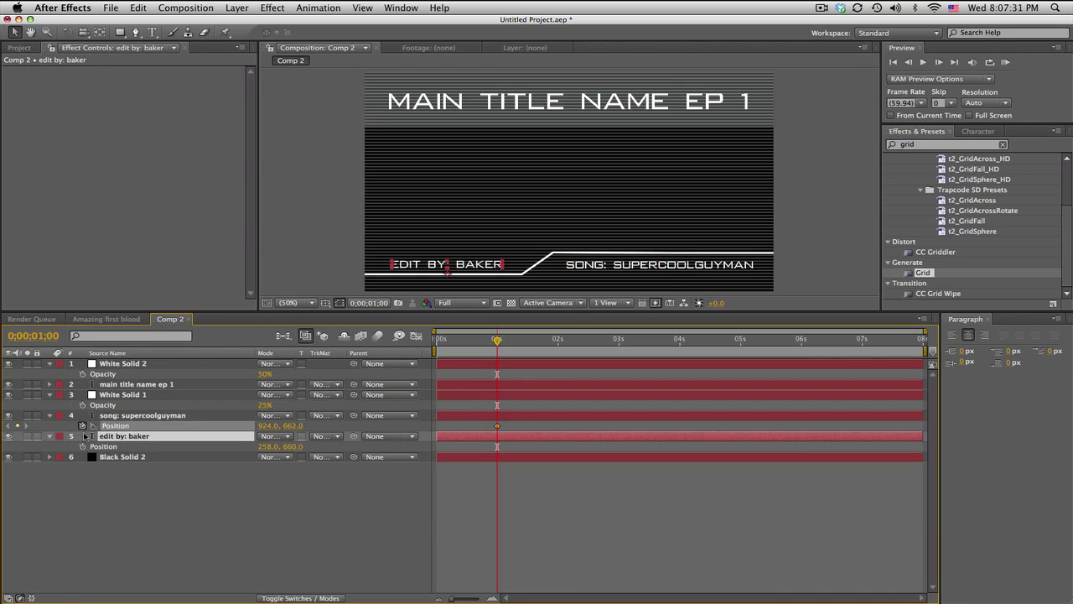
click(82, 446)
shift+click(168, 415)
Step: At 0s, move EDIT BY: BAKER off the left edge and SONG off the right edge, then preview
click(434, 342)
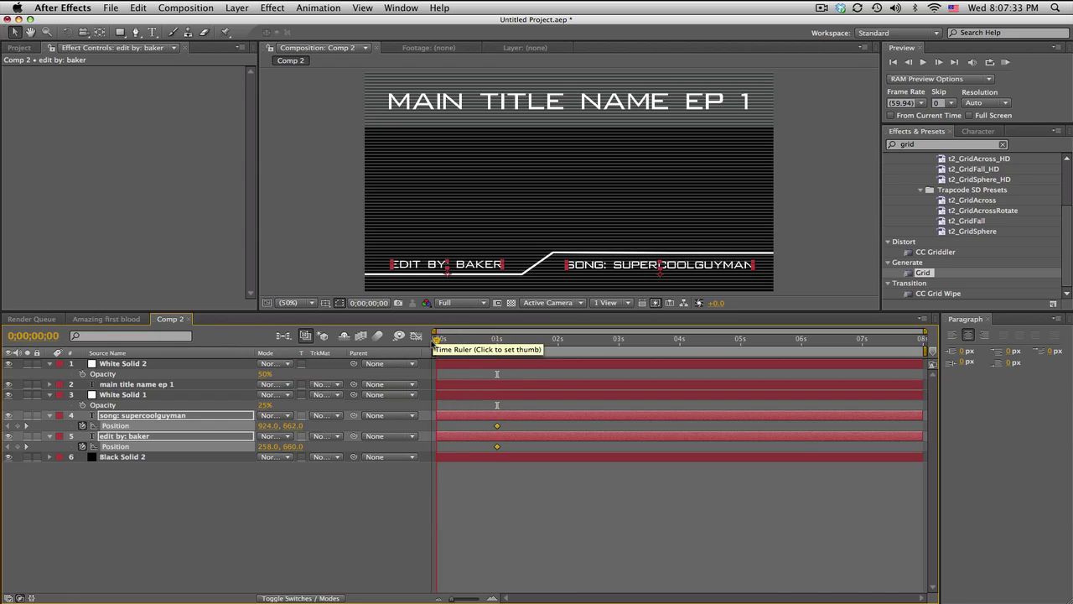
click(284, 474)
drag(274, 453, 179, 448)
drag(262, 427, 698, 425)
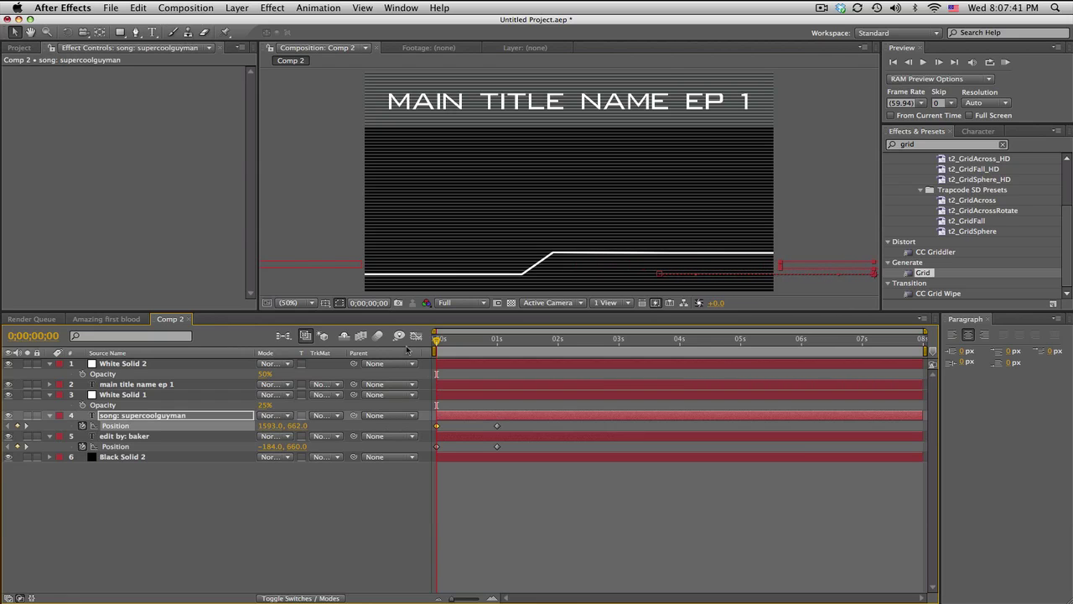
key(space)
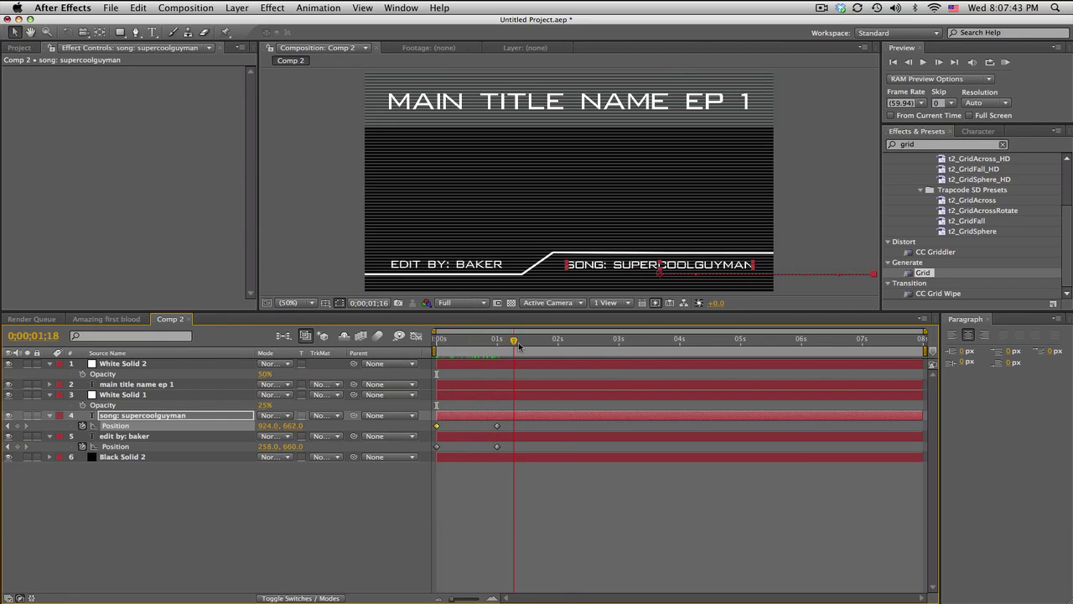
Step: Apply Easy Ease to both credits' 1-second Position keyframes
click(497, 446)
shift+click(498, 425)
right_click(499, 426)
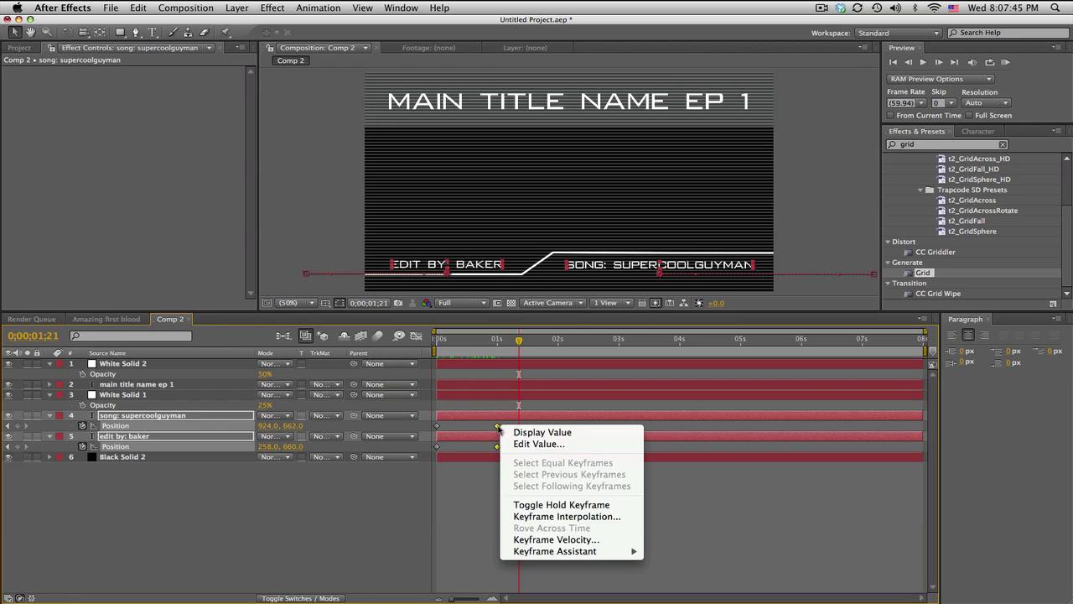
mouse_move(586, 551)
click(679, 526)
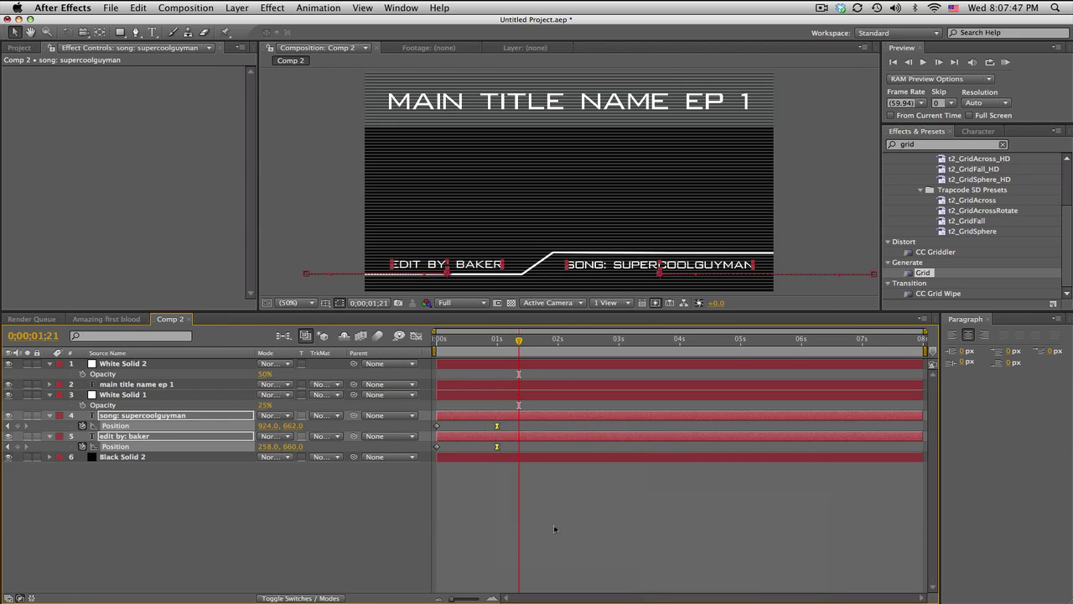
Step: Apply Linear Wipe to Black Solid 2, the layer holding the divider line
click(499, 359)
click(486, 342)
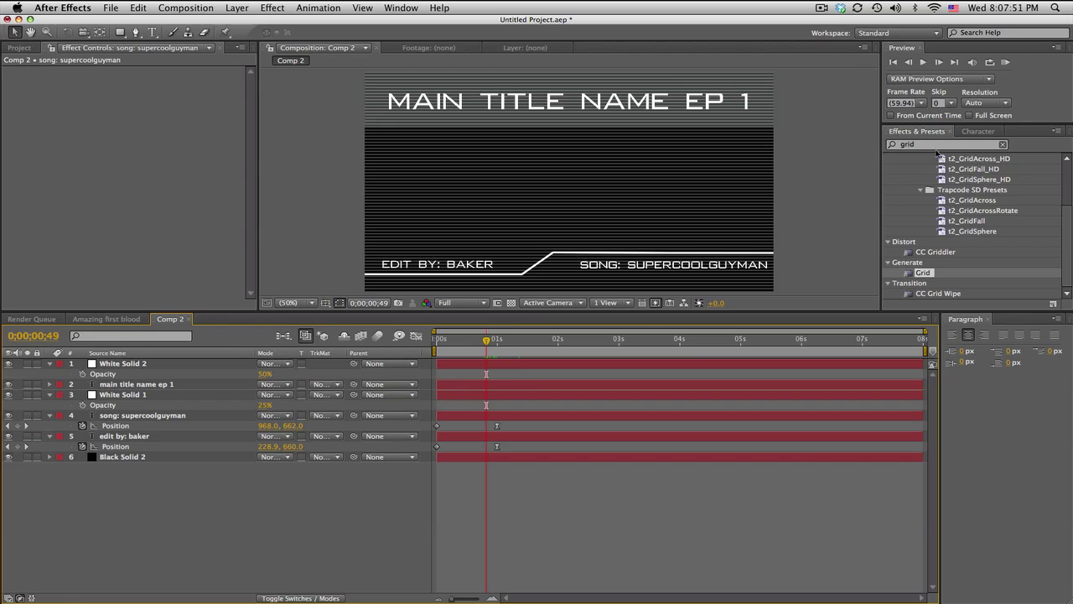
click(937, 148)
text(linear)
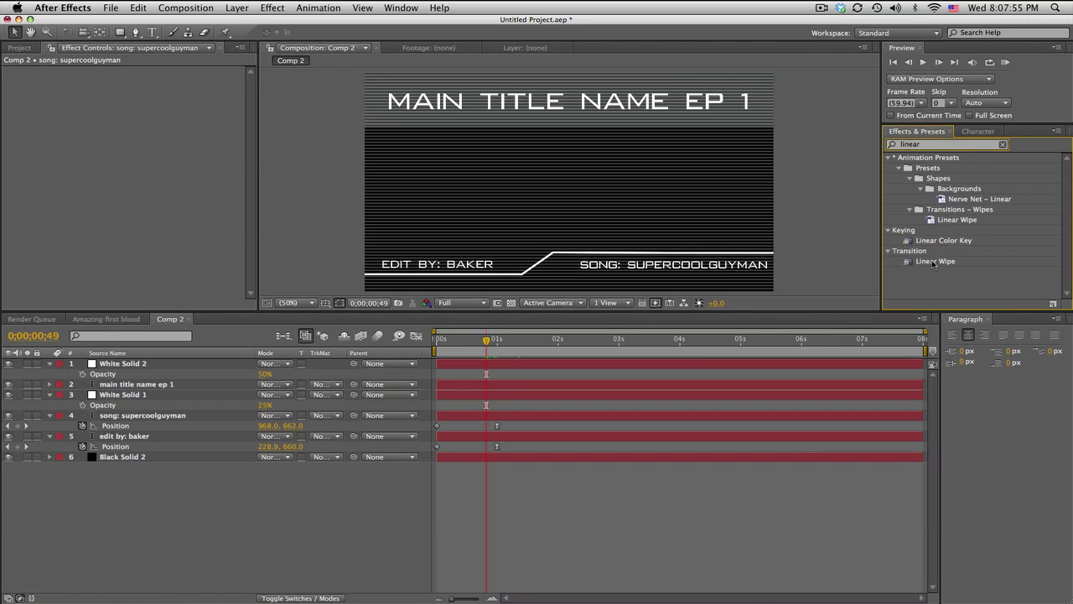
drag(933, 262, 142, 456)
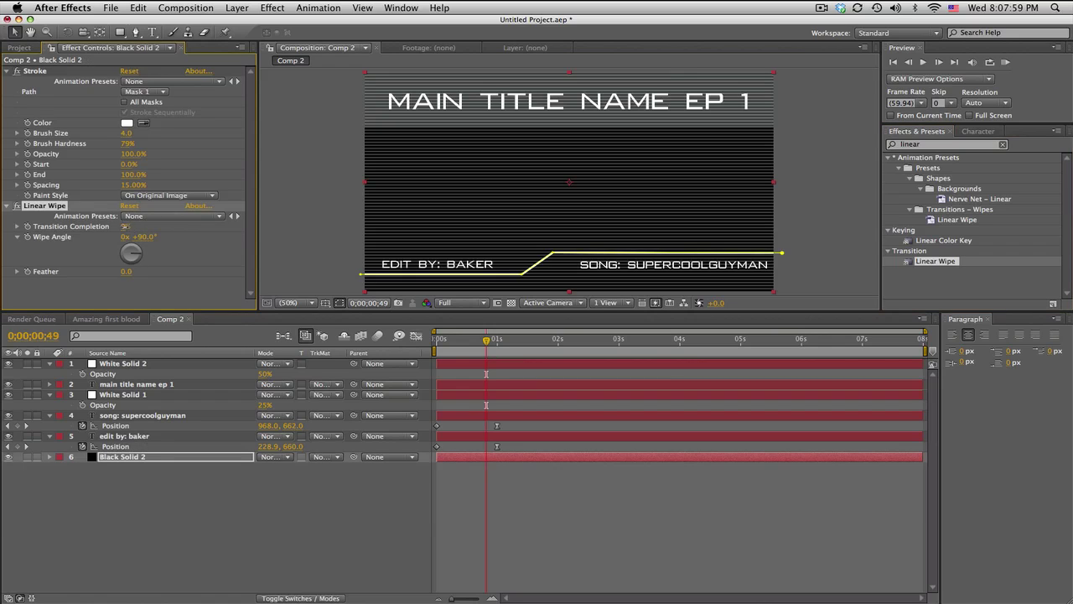
drag(124, 226, 83, 226)
Step: Keyframe Transition Completion at 0% near 1 second and 100% at the start, then preview
click(509, 341)
click(27, 226)
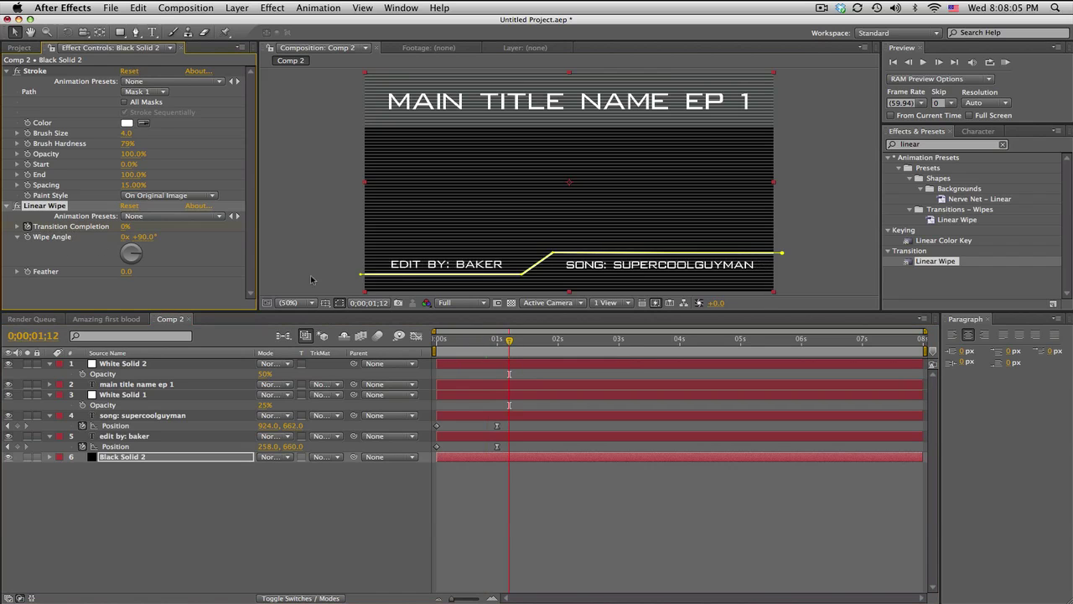
drag(487, 339, 436, 339)
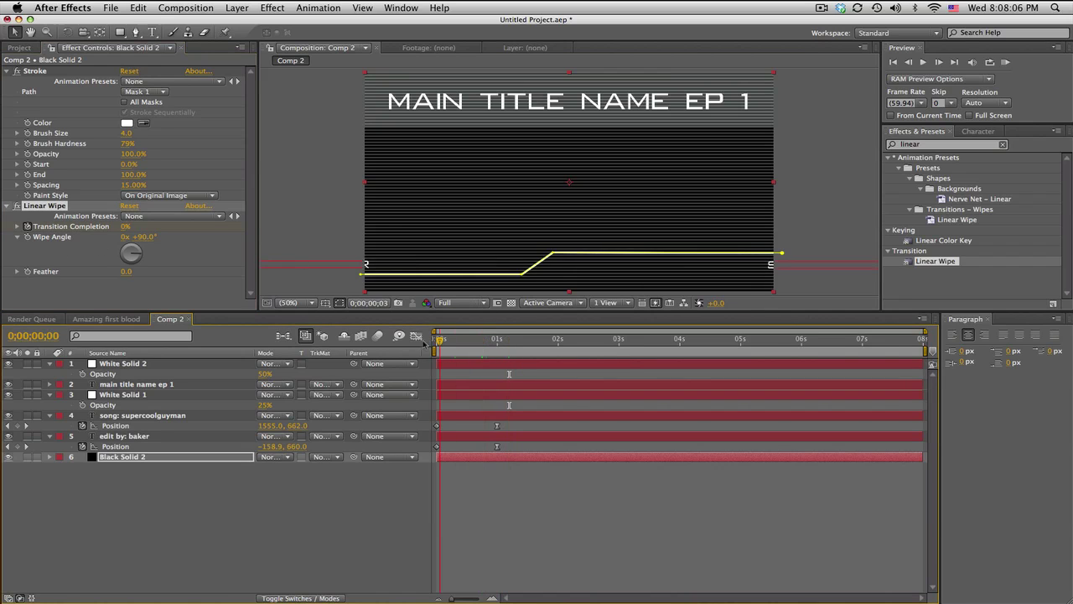
click(126, 226)
drag(126, 226, 218, 226)
click(484, 476)
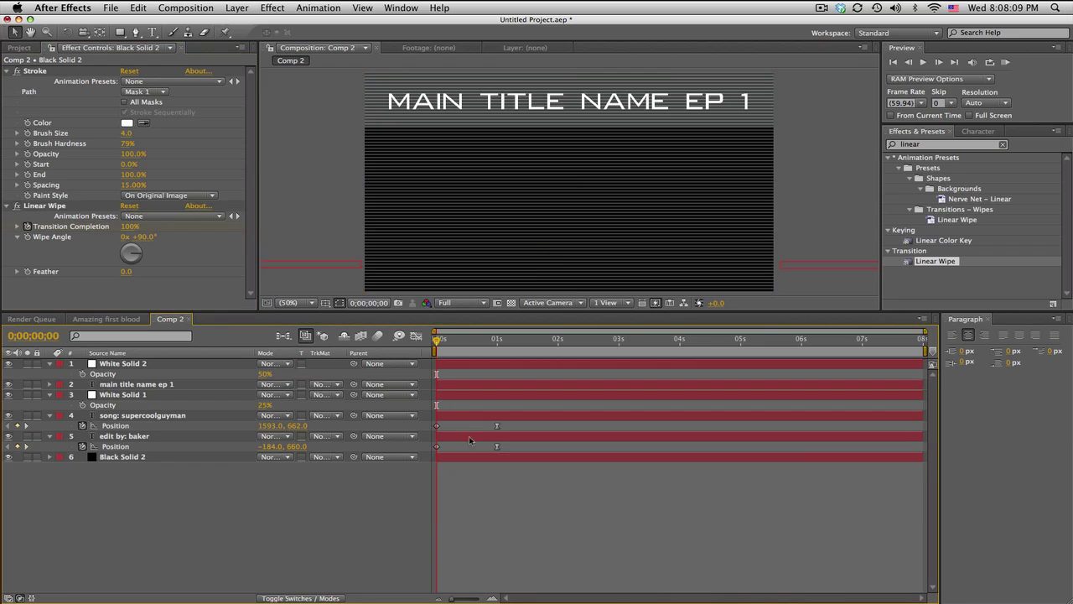
drag(436, 340, 483, 340)
Step: Keyframe White Solid 1's Position at rest (640,90) and above the frame (640,-102) at 0s
click(166, 366)
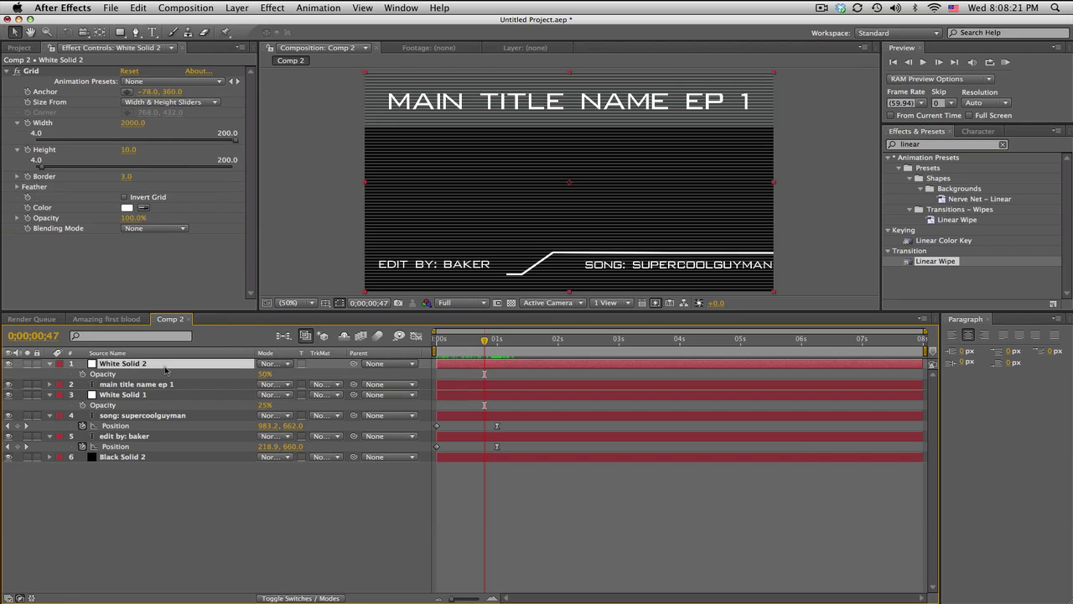
click(151, 397)
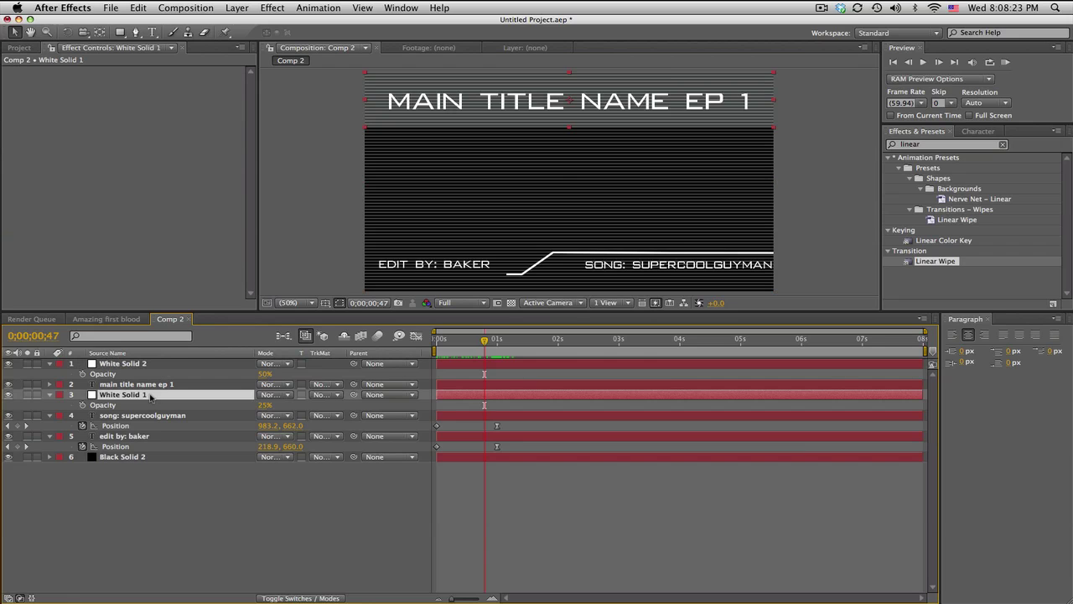
key(alt+shift+p)
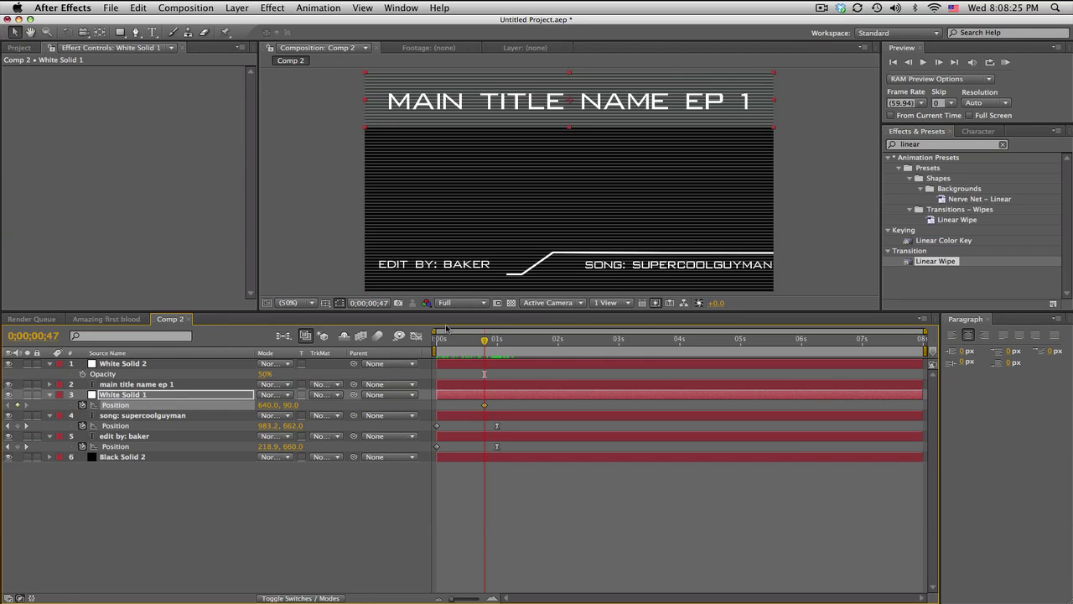
click(451, 338)
drag(451, 339, 415, 342)
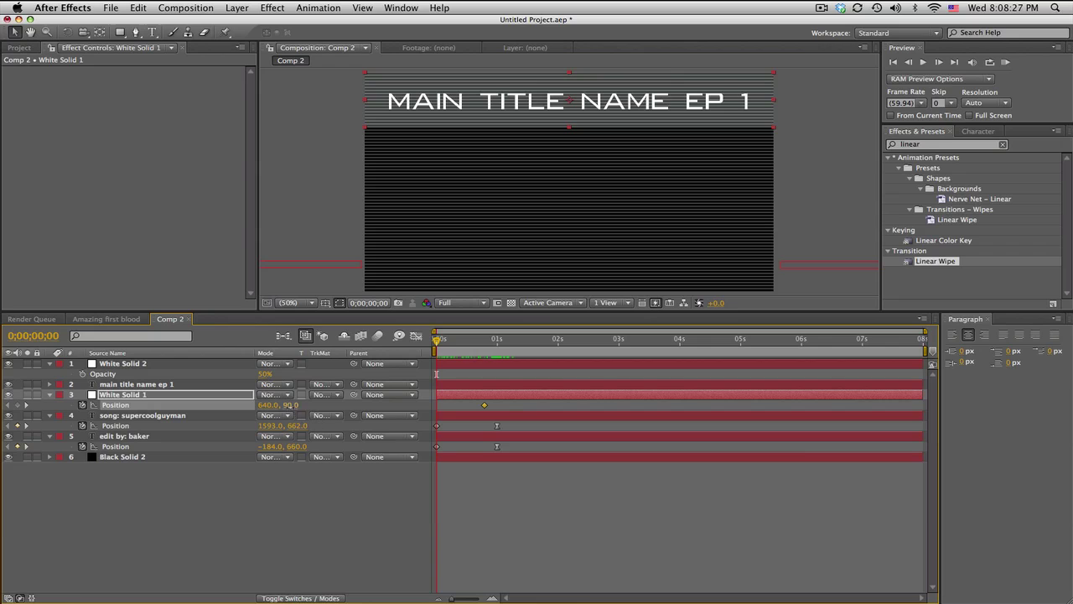
drag(289, 405, 128, 405)
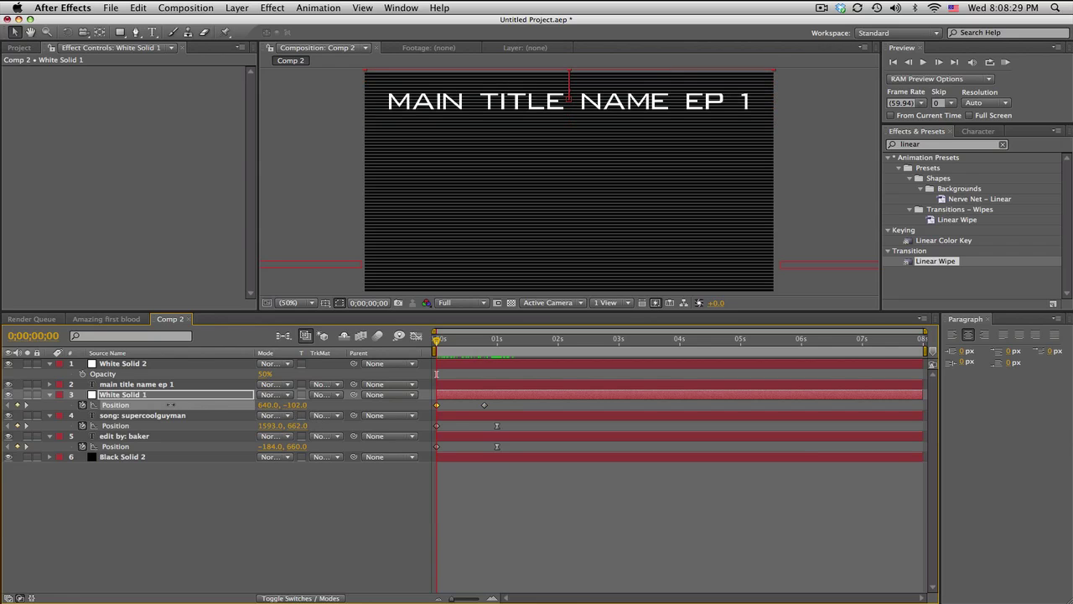
Step: Preview the top bar dropping in, then apply Easy Ease to its arrival keyframe
click(577, 486)
drag(440, 342, 495, 342)
key(space)
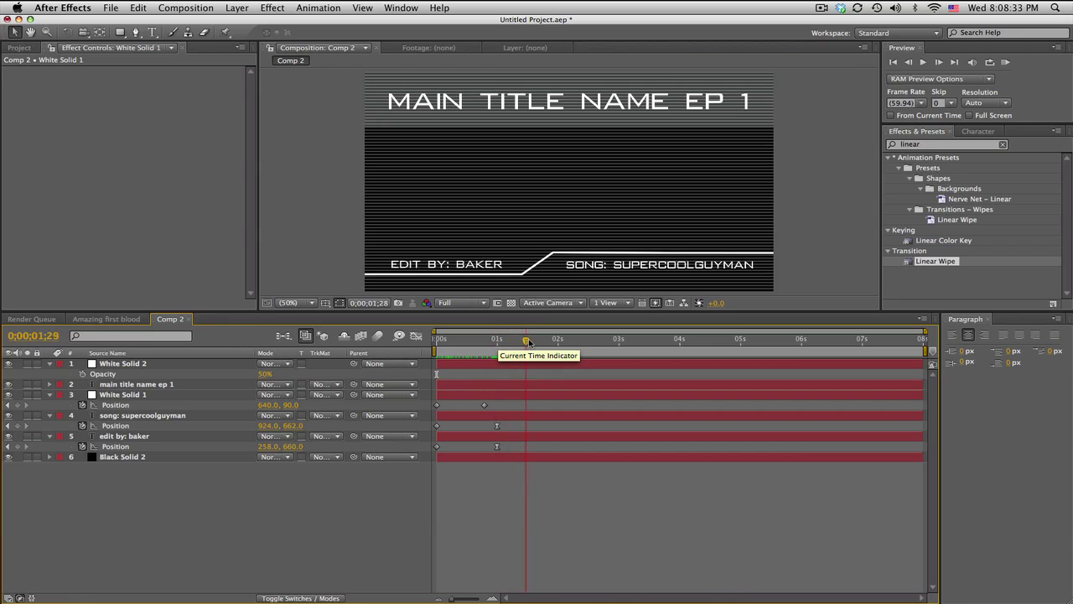
key(space)
right_click(484, 407)
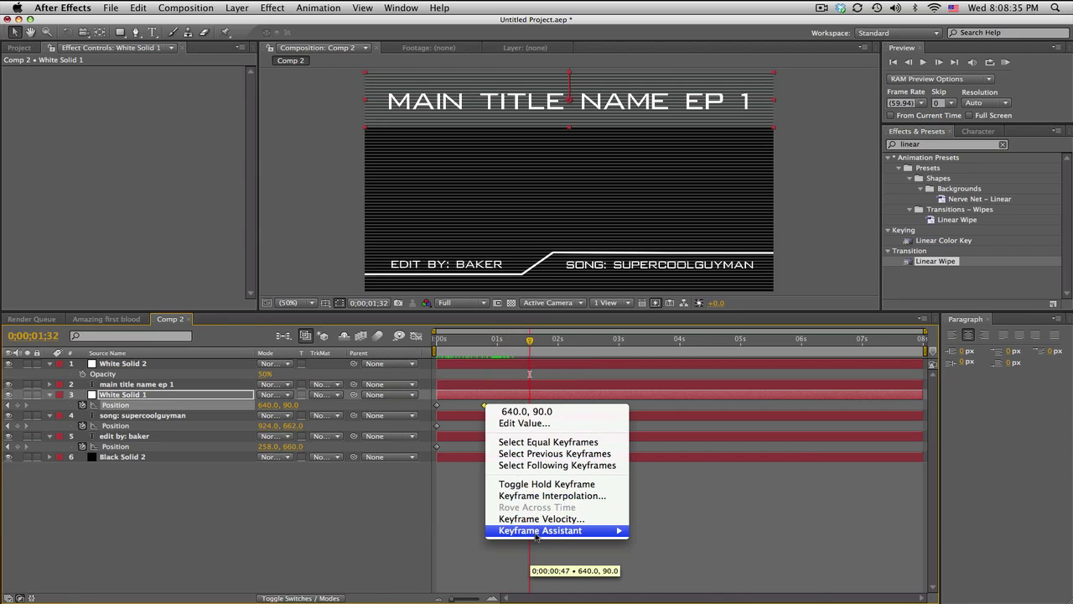
mouse_move(587, 530)
click(666, 522)
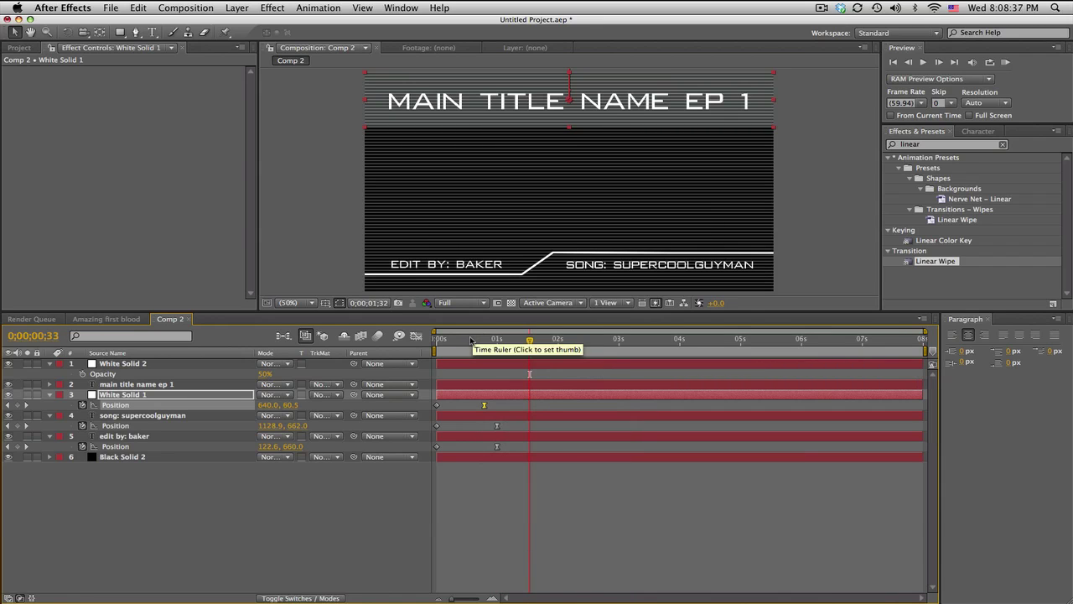
Step: Apply Decoder Fade In to the main title and move its end Start keyframe earlier
click(462, 340)
drag(463, 339, 465, 340)
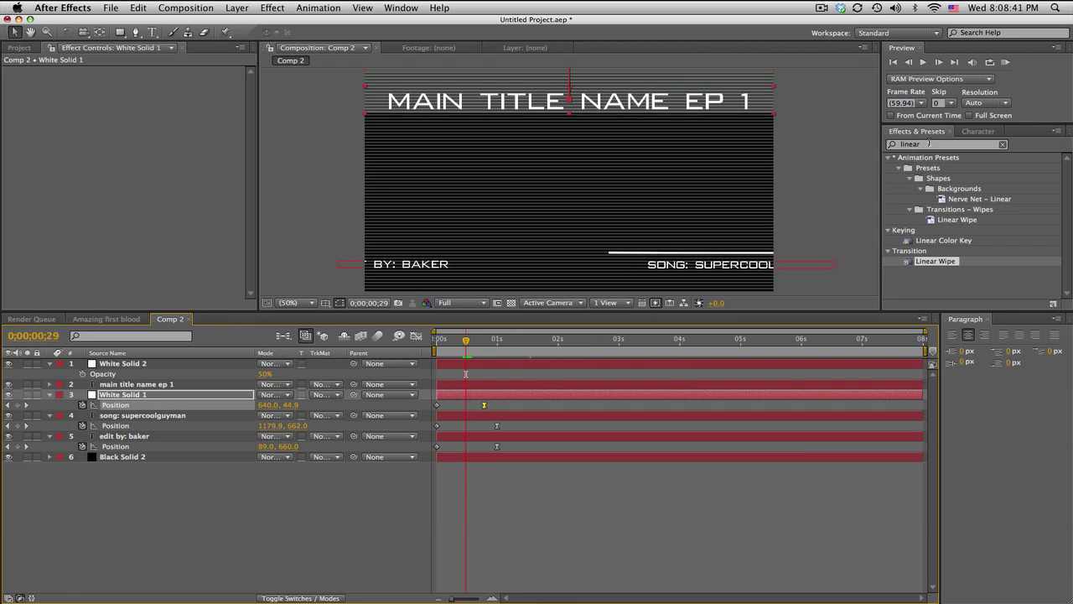
click(928, 143)
text(deco)
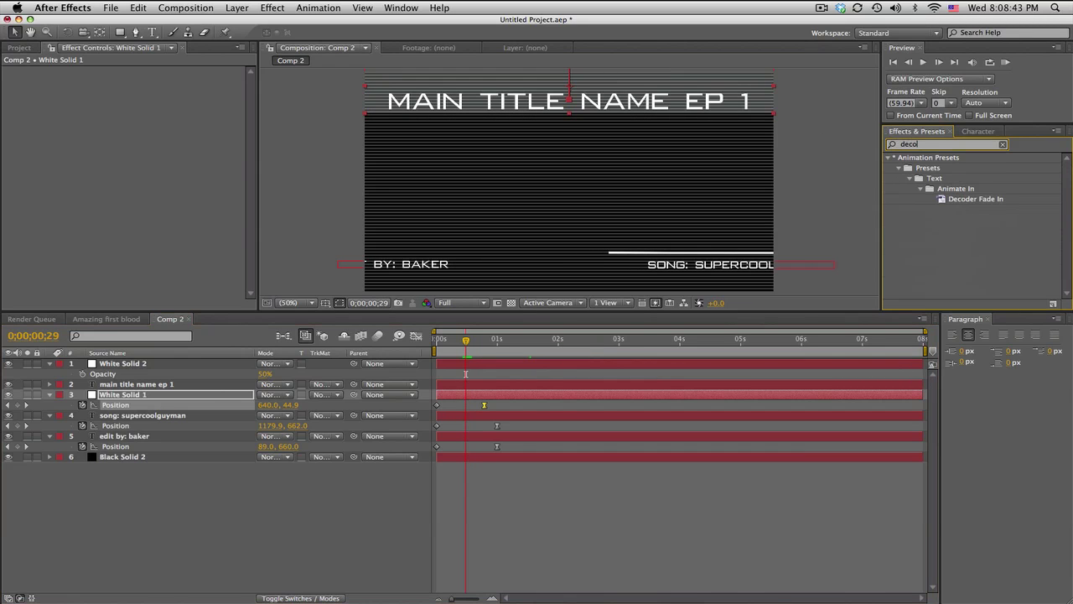
drag(995, 200, 231, 383)
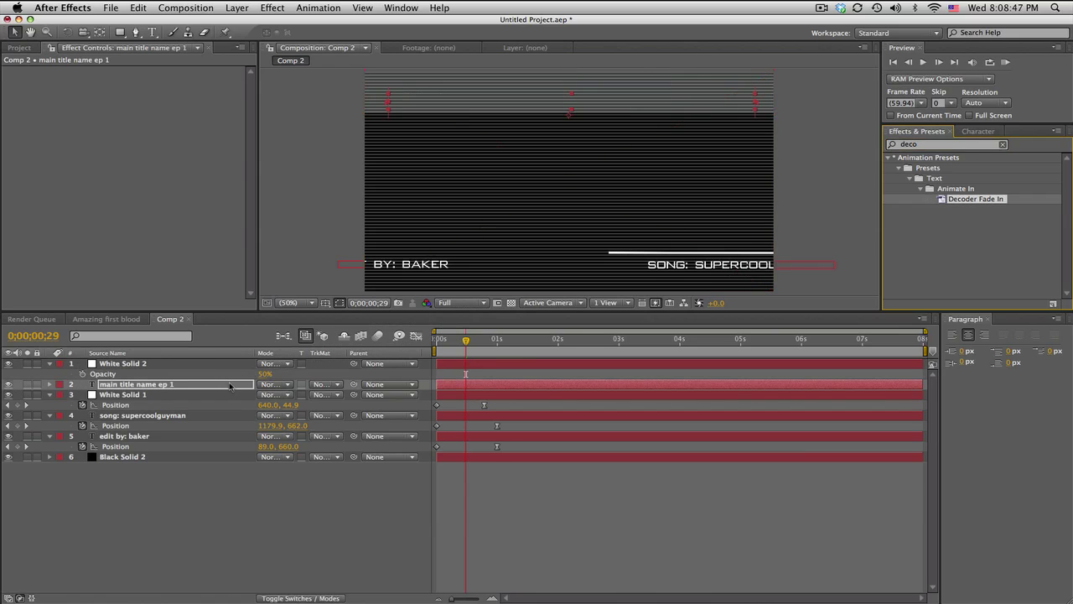
key(u)
drag(677, 407, 512, 408)
mouse_move(467, 348)
mouse_down()
mouse_move(448, 342)
mouse_move(511, 342)
mouse_move(463, 343)
mouse_up()
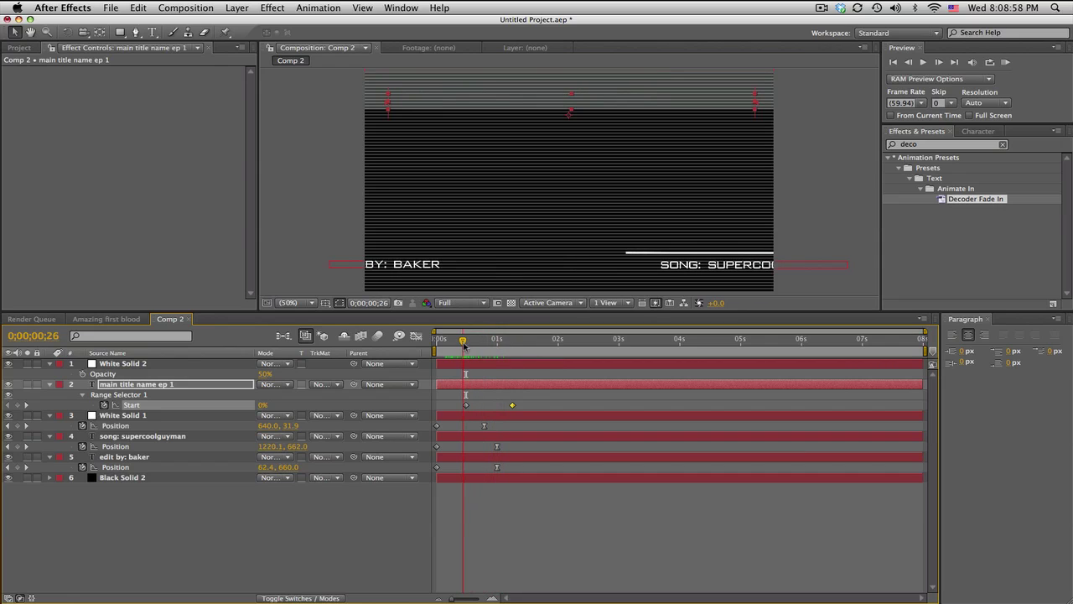
Step: Set White Solid 2's opacity to 0% at the start, preview, and open Amazing first blood
click(139, 365)
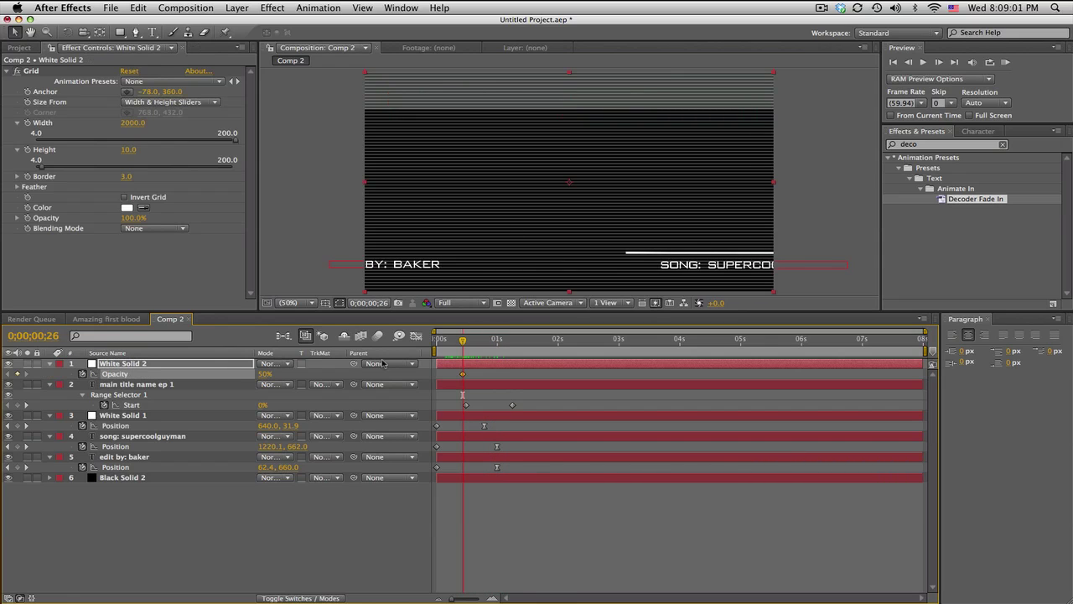
drag(448, 347, 436, 347)
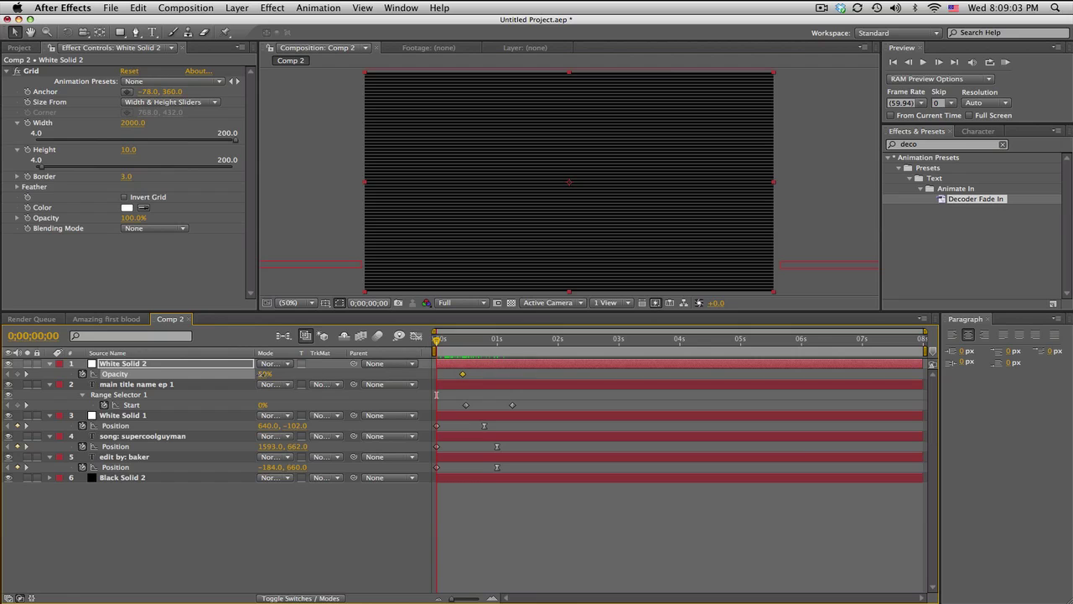
drag(264, 374, 270, 376)
drag(436, 339, 561, 340)
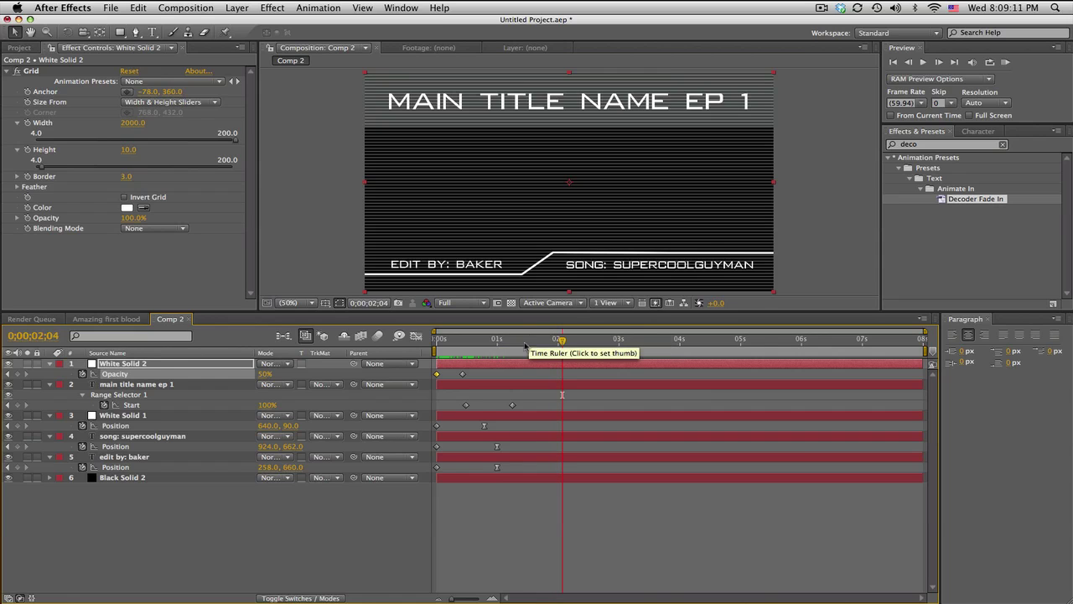
click(106, 318)
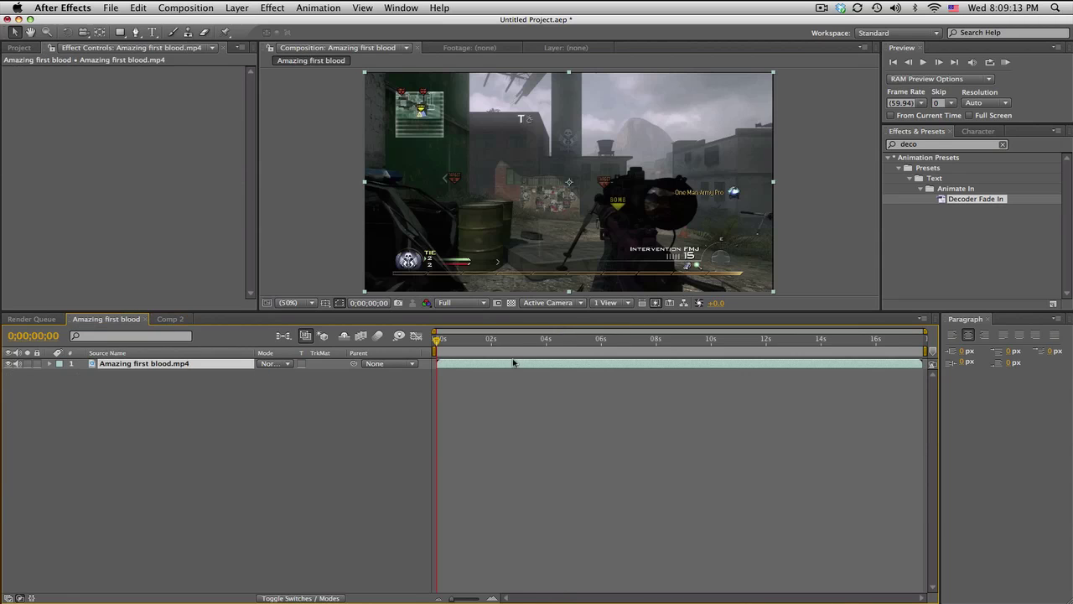
Step: Drag Comp 2 above the gameplay footage in Amazing first blood and set its Mode to Overlay
drag(512, 340, 619, 339)
click(20, 47)
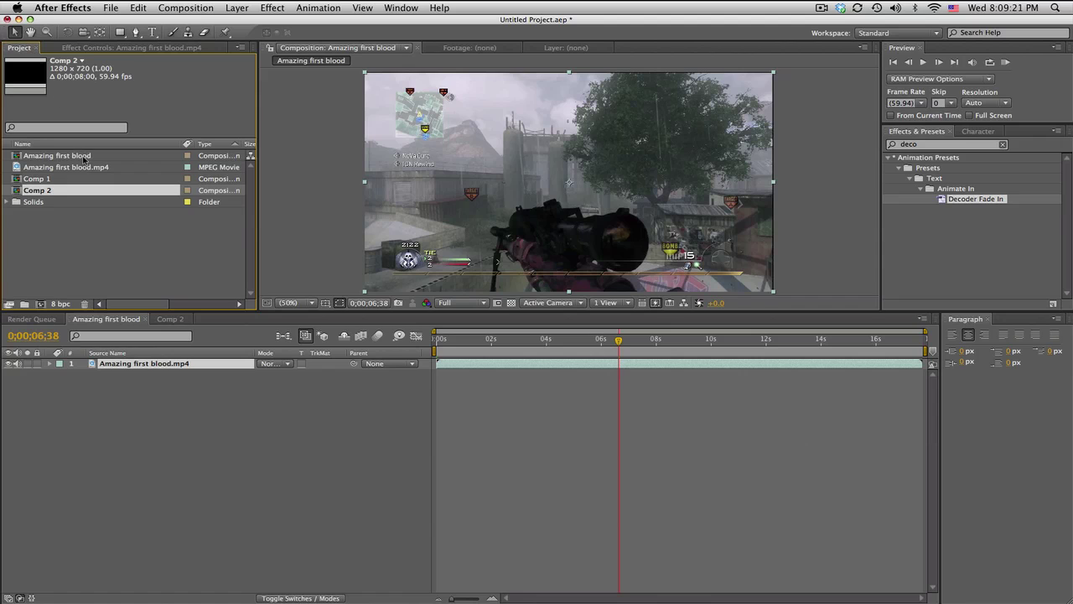
drag(108, 273, 126, 362)
click(277, 363)
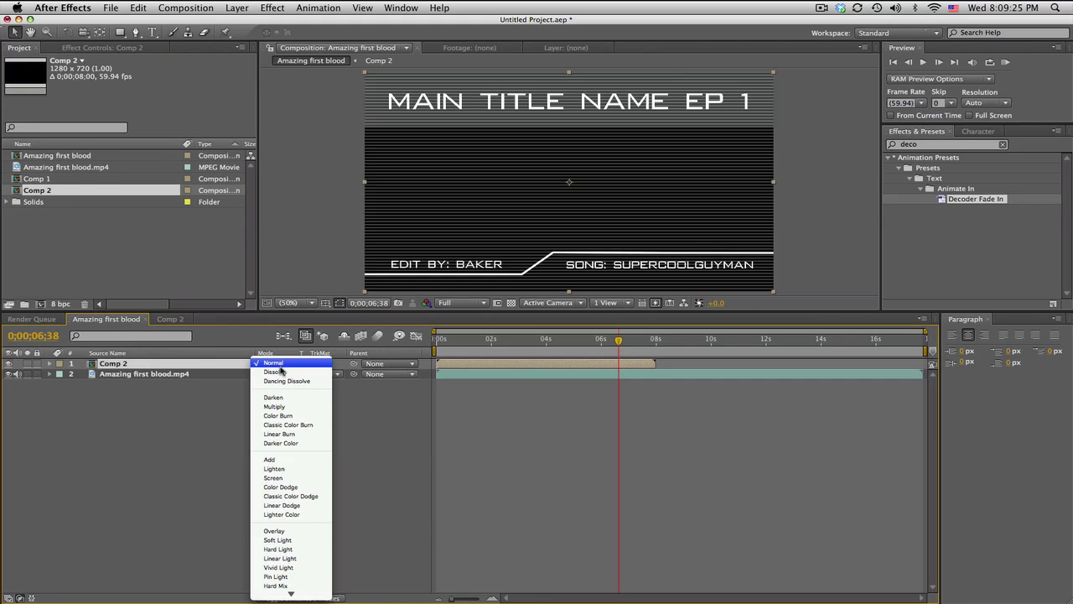
click(283, 531)
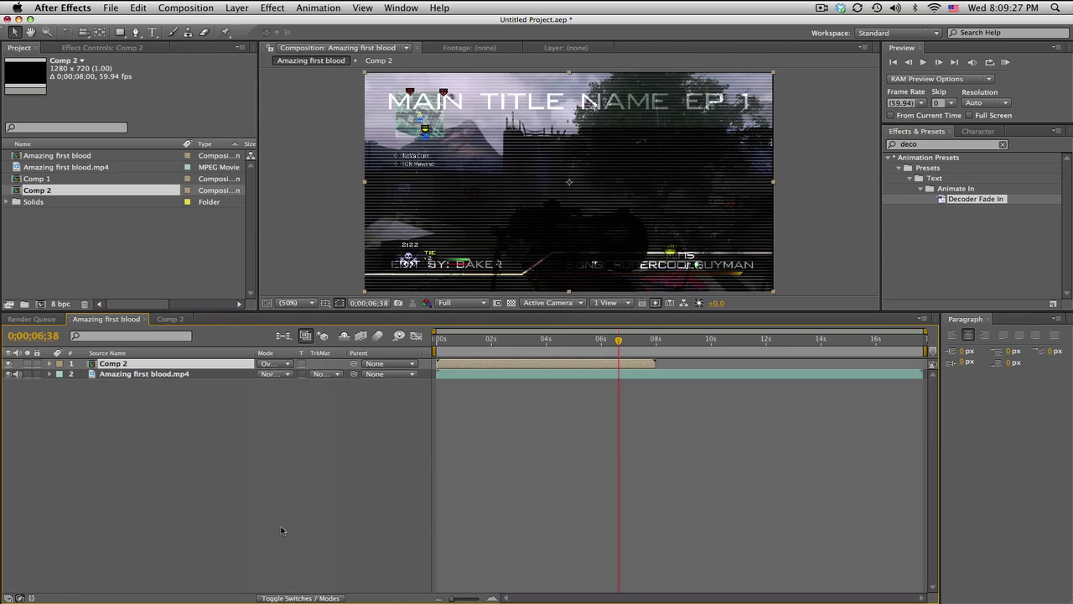
Step: In Comp 2, set Black Solid 2's Stroke Paint Style to On Transparent, checking against the transparency grid
click(169, 318)
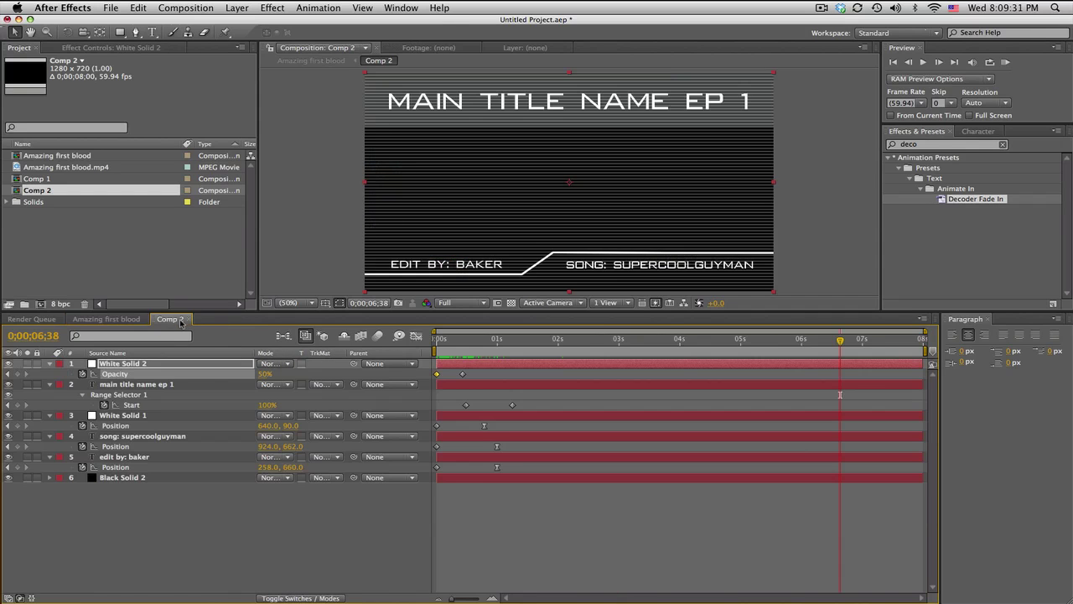
click(511, 303)
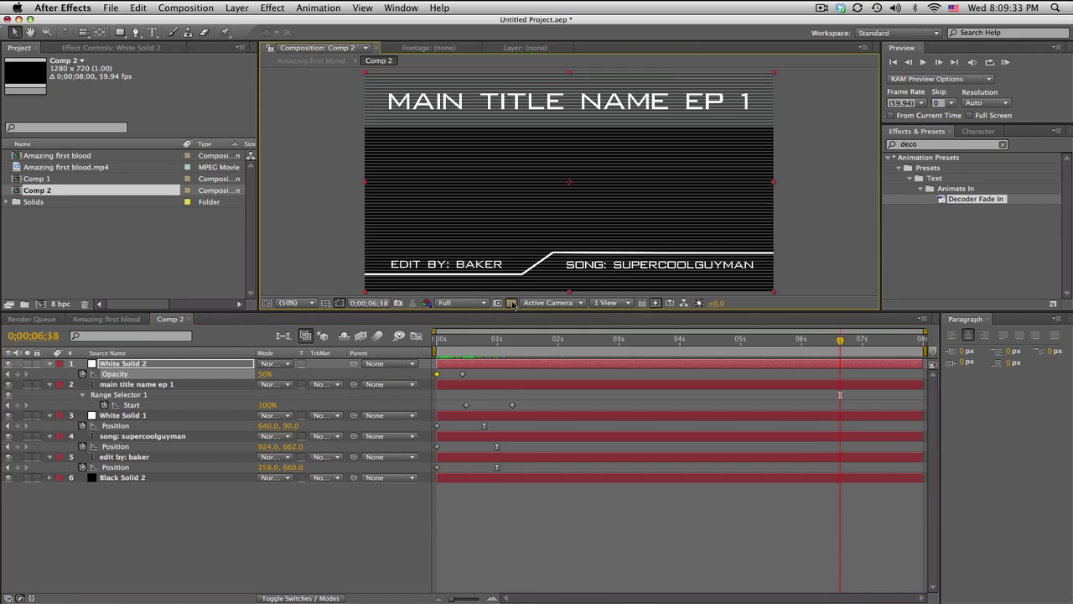
click(112, 479)
click(109, 48)
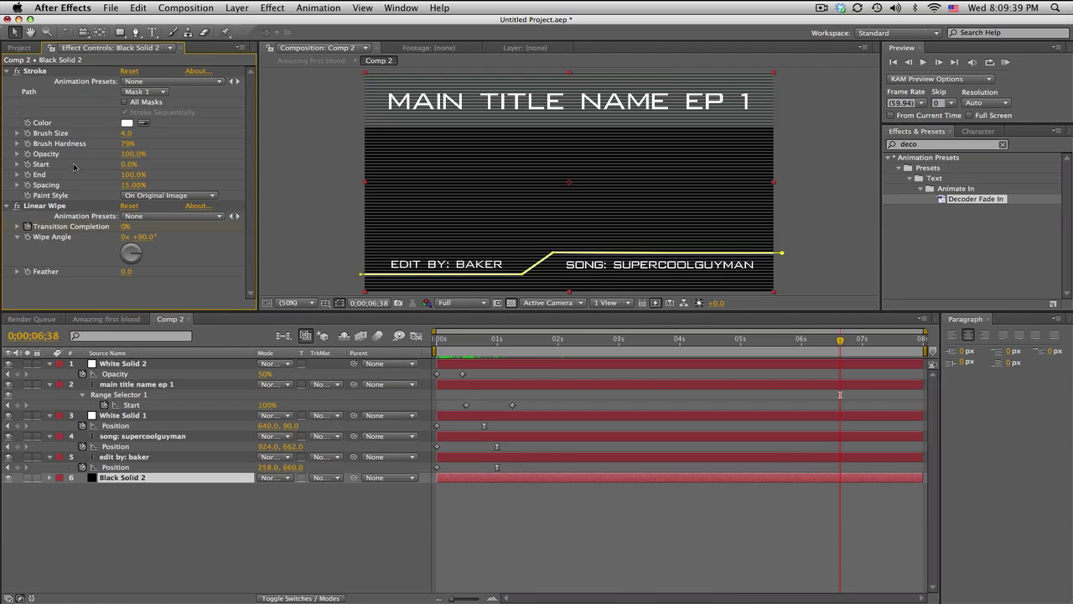
click(171, 196)
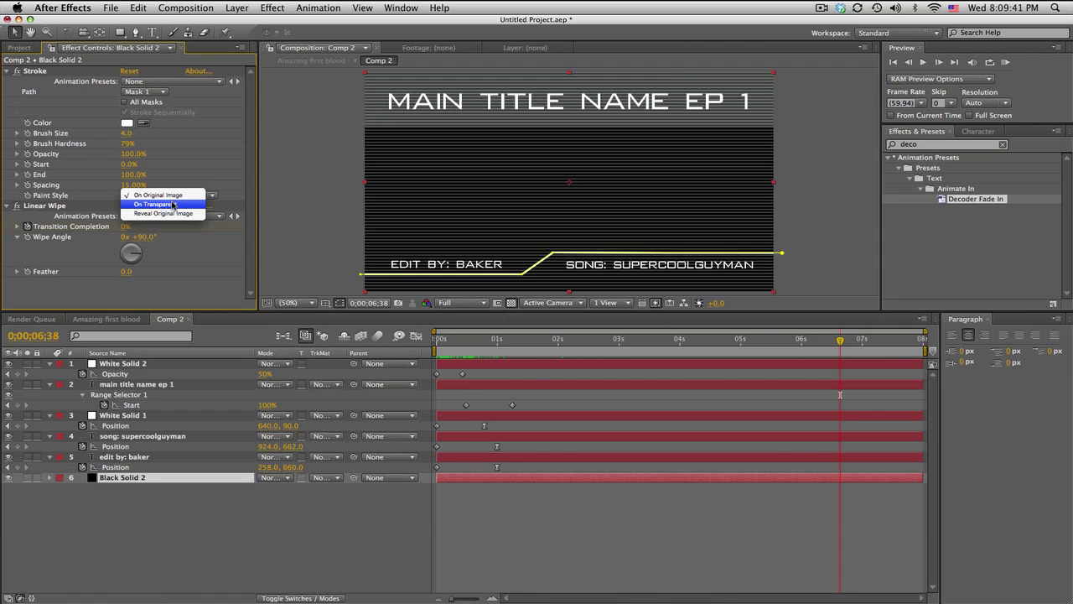
click(173, 205)
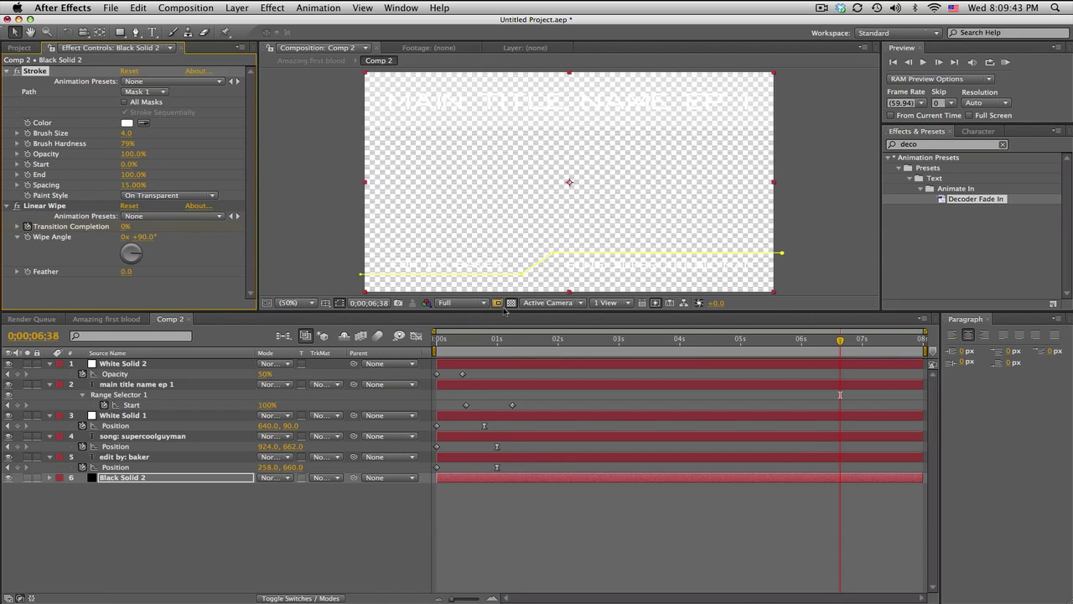
click(507, 304)
click(101, 321)
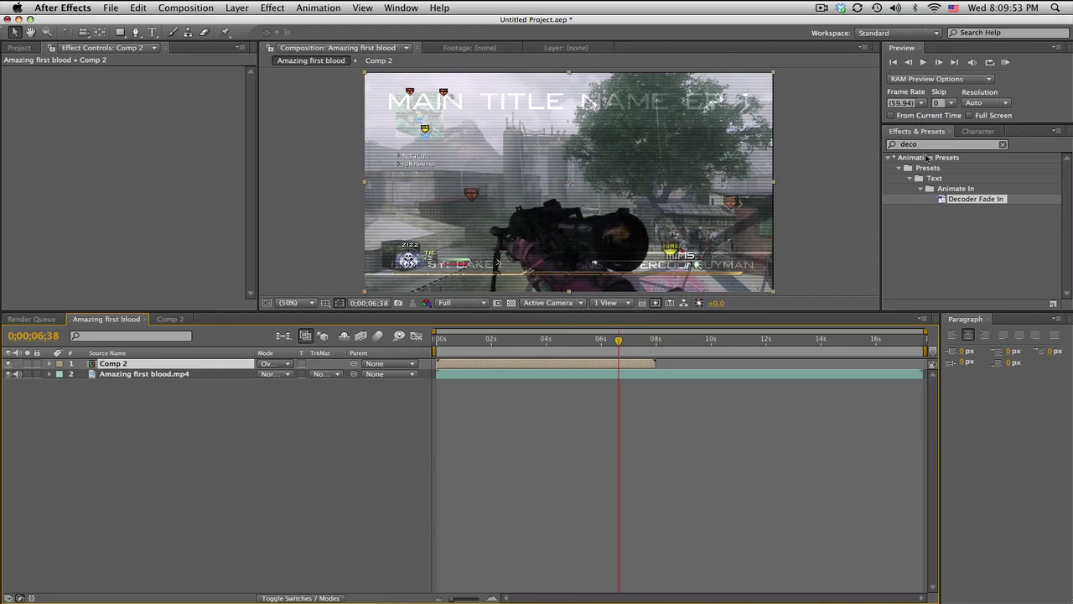
Step: Apply CC Lens to the Comp 2 layer and set its Size to 400
key(super+5)
text(lens)
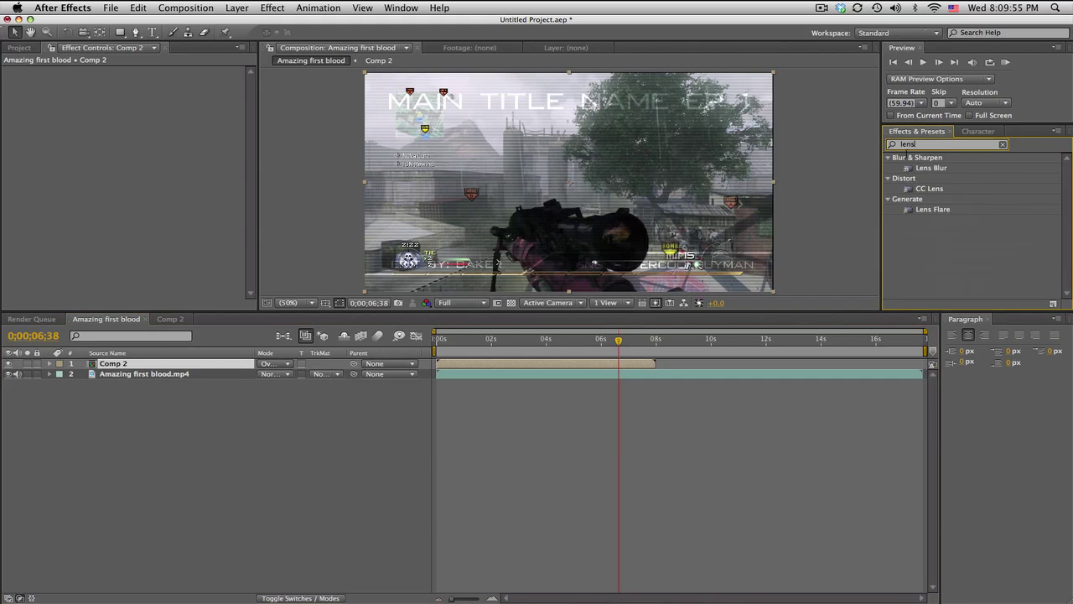
drag(929, 188, 206, 367)
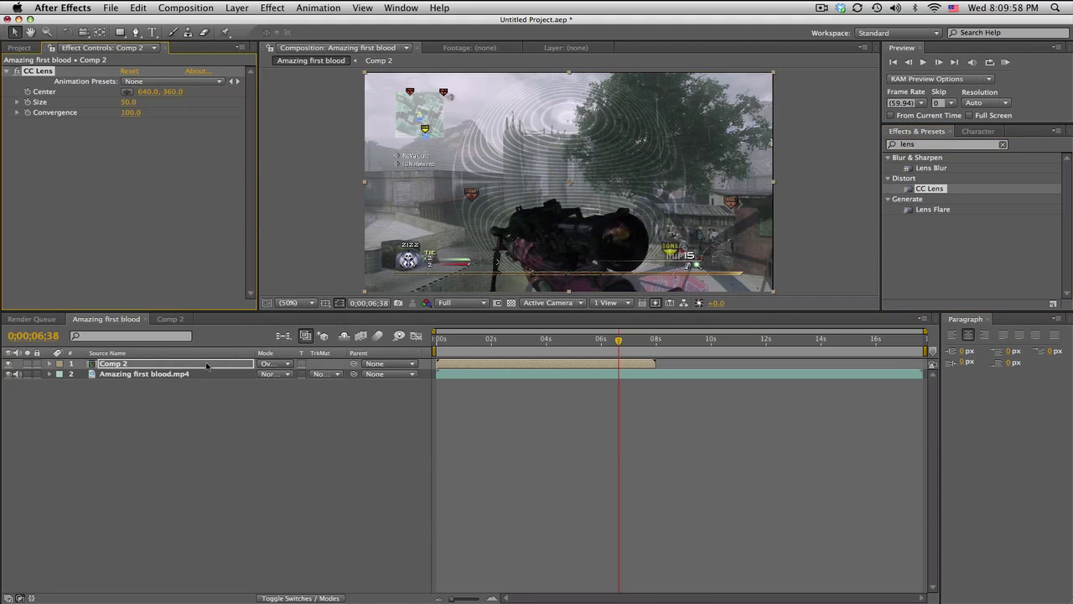
drag(130, 101, 326, 111)
click(130, 101)
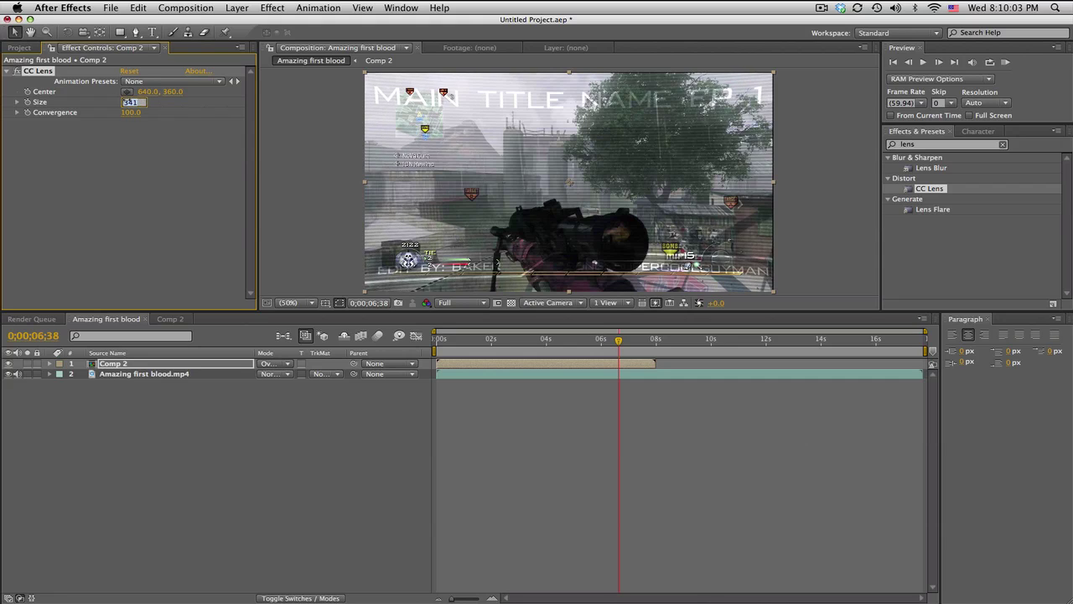
text(400)
key(Return)
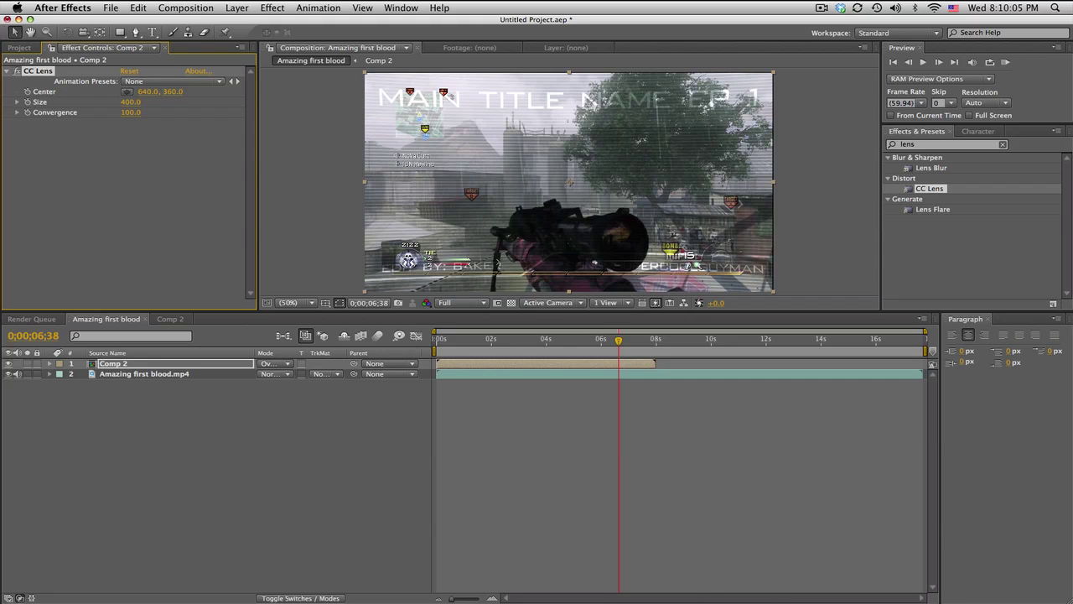
Step: Duplicate the Comp 2 layer and scrub the timeline to preview the lensed title
click(147, 364)
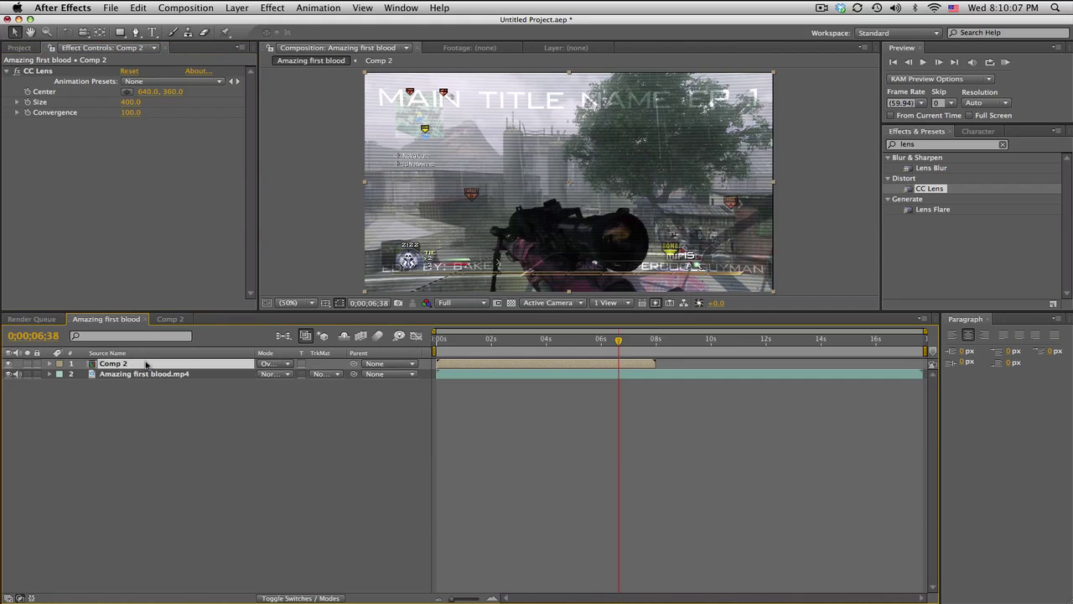
key(super+d)
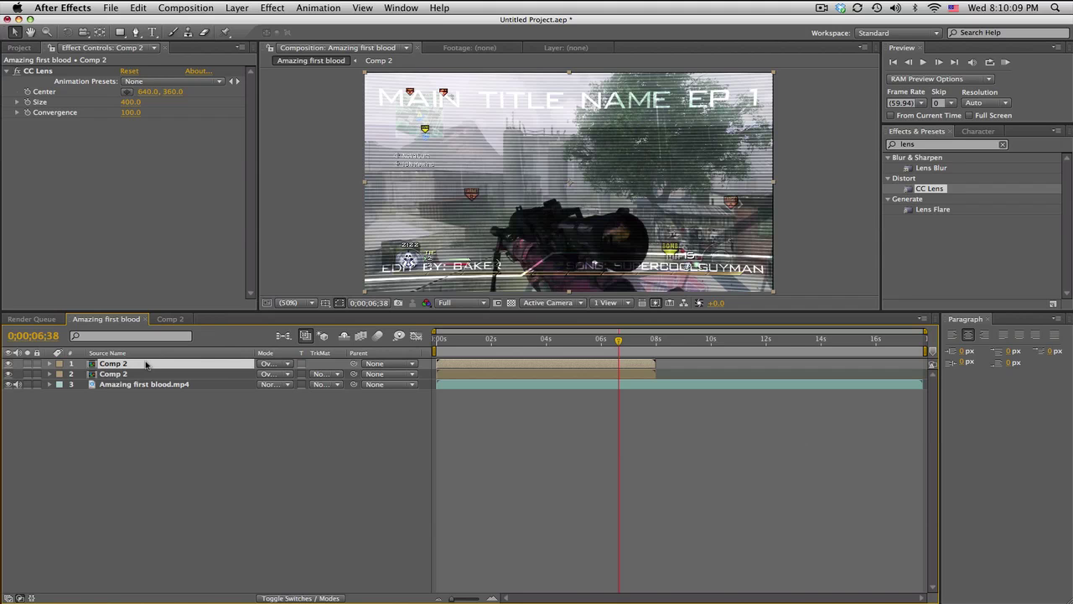
click(494, 341)
click(475, 340)
click(490, 340)
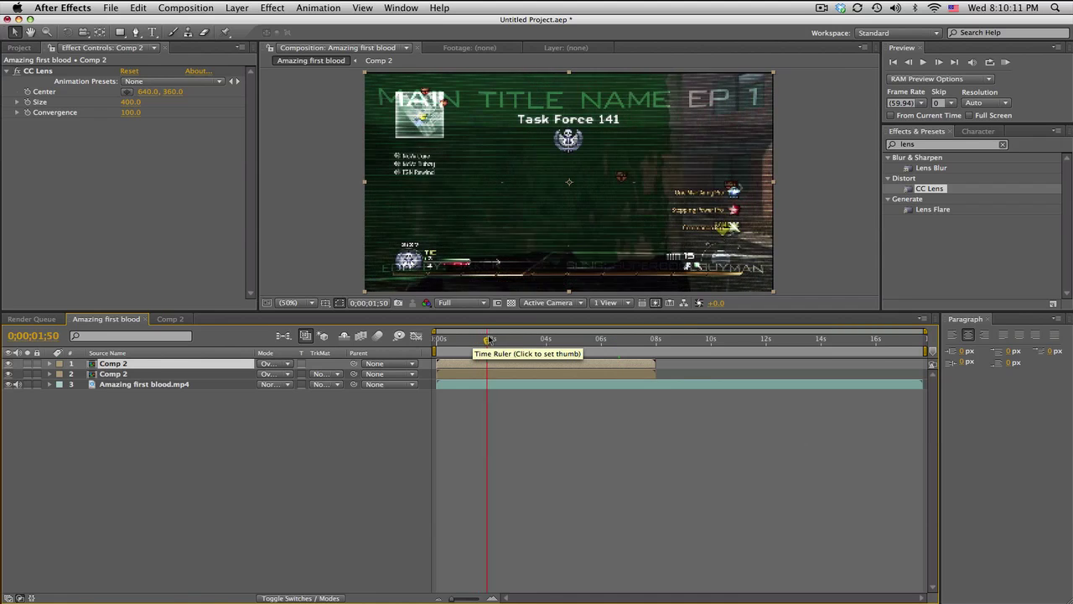
click(445, 341)
drag(445, 340, 479, 339)
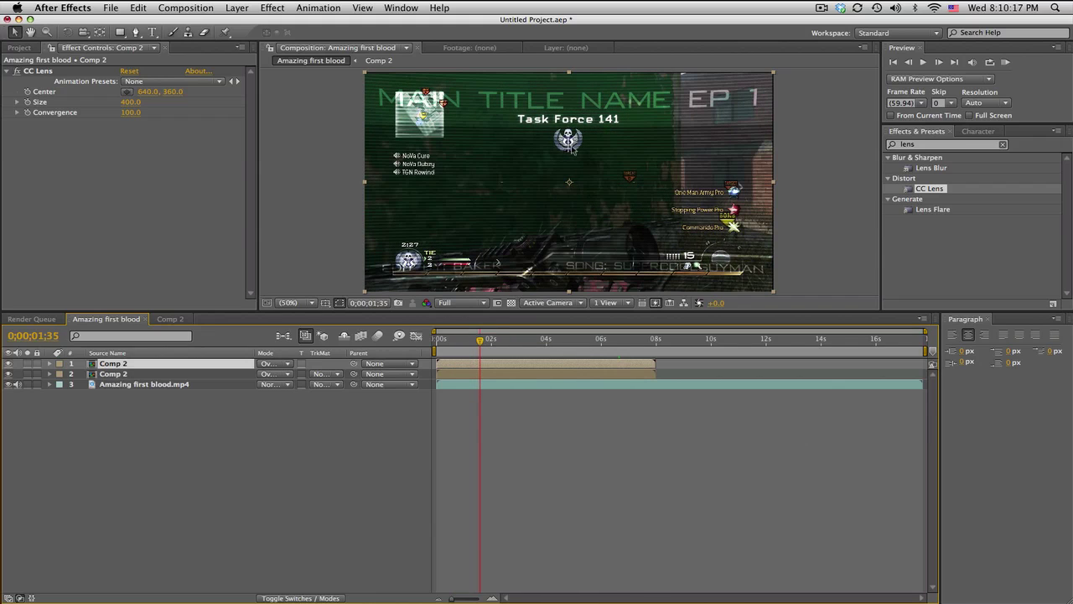
Step: Open Comp 2 and set White Solid 1's Opacity to 50%, checking it in Amazing first blood
double_click(192, 366)
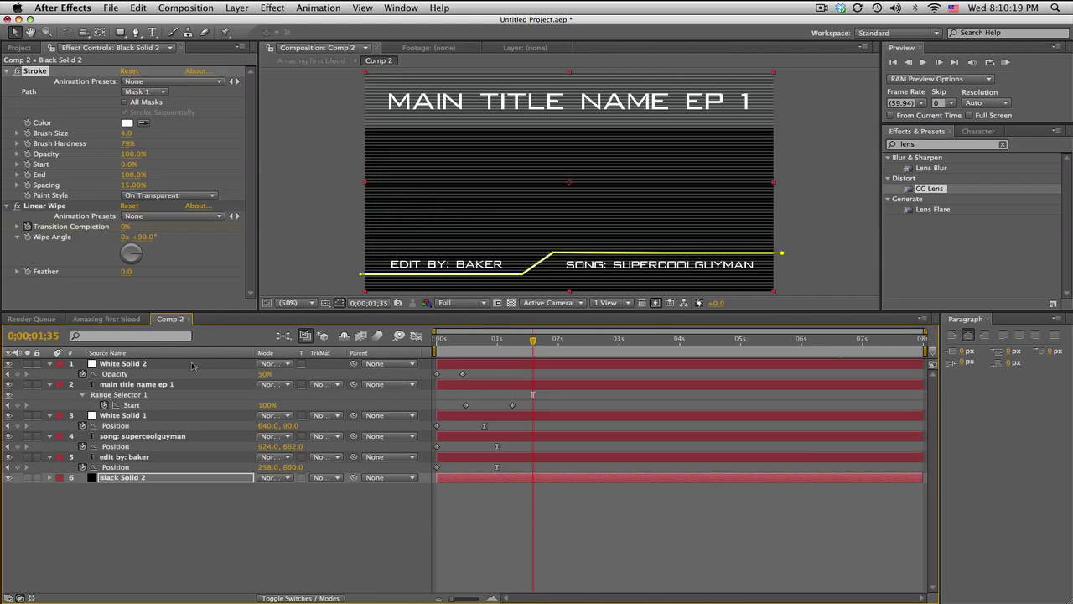
click(184, 368)
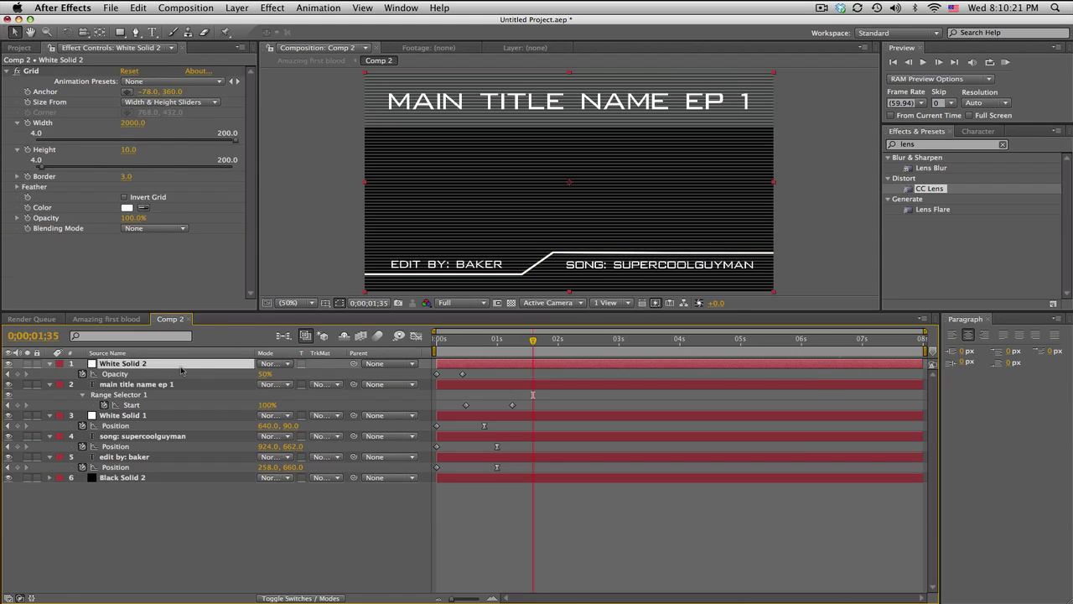
click(7, 374)
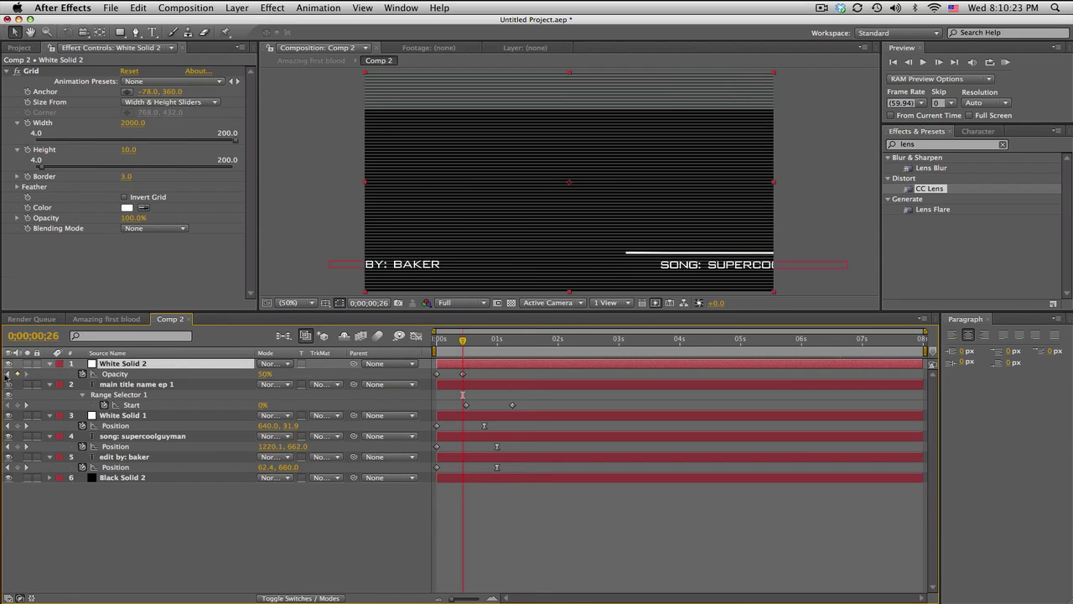
click(126, 415)
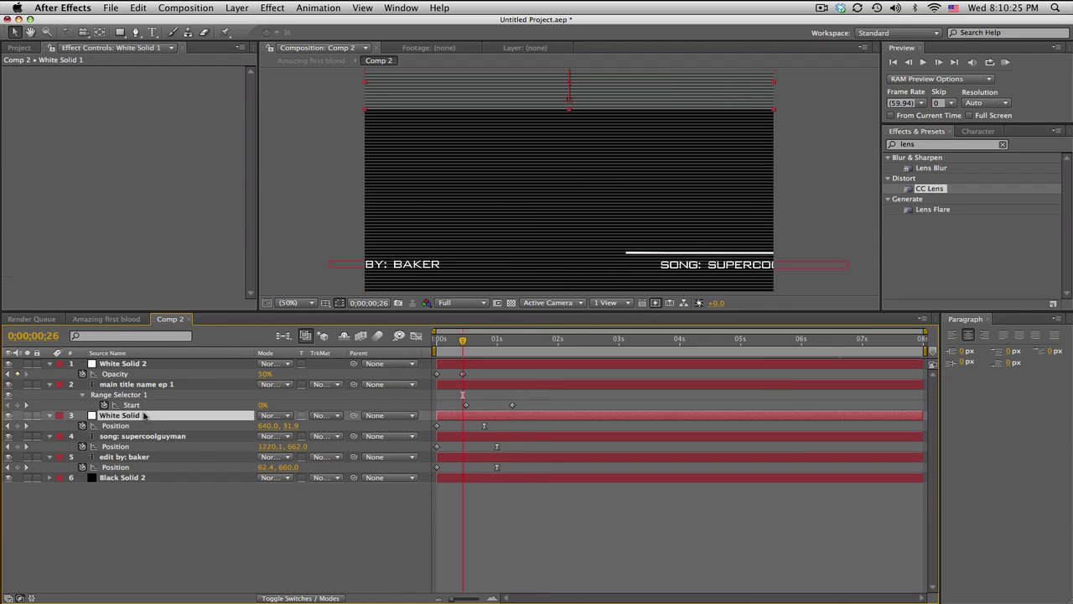
key(t)
click(263, 426)
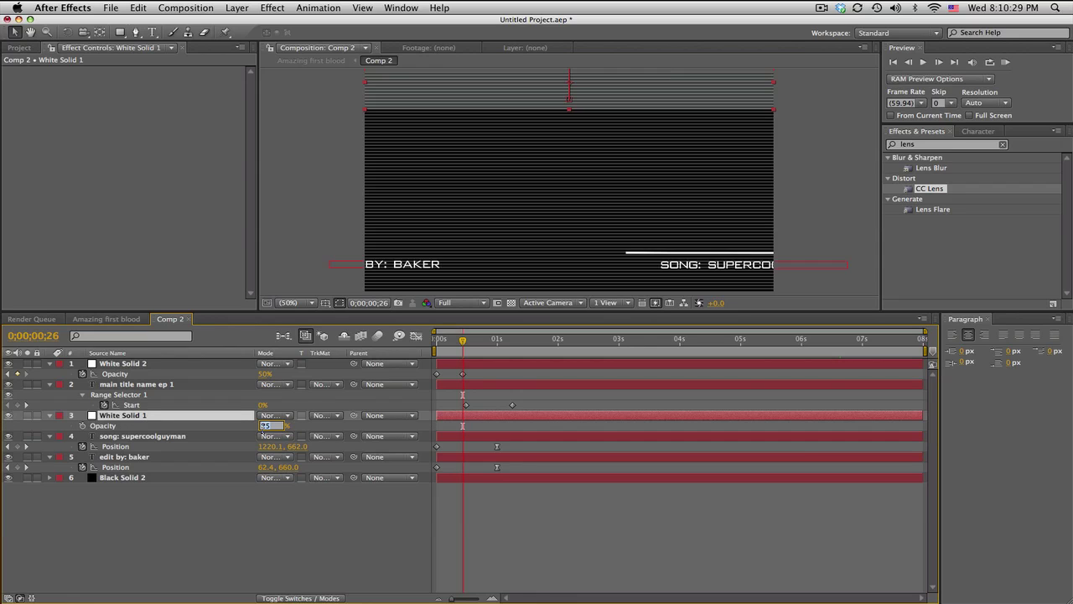
text(50)
key(Return)
click(126, 321)
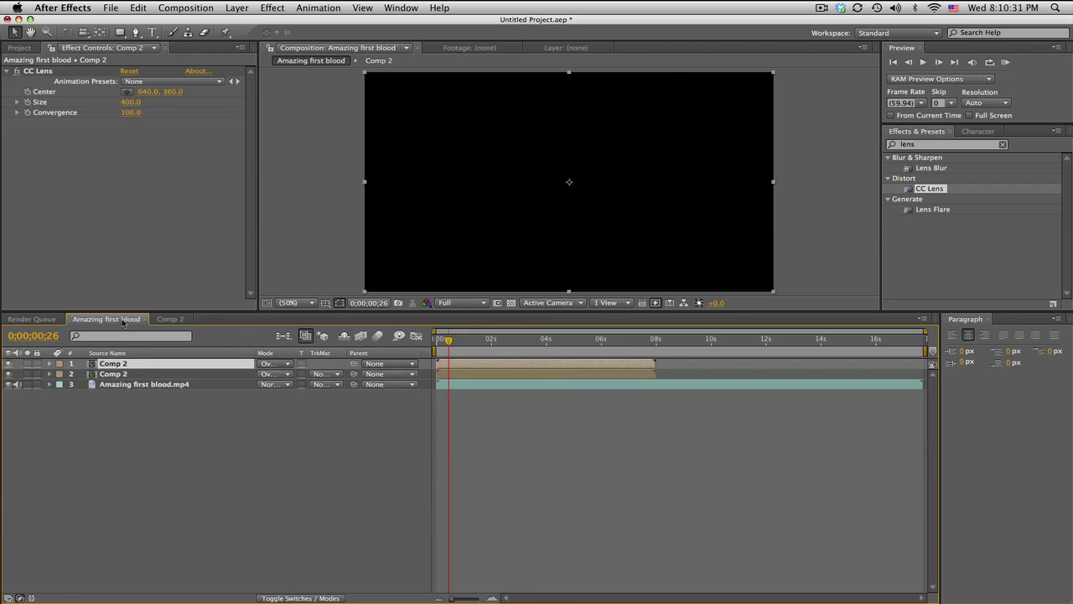
click(472, 339)
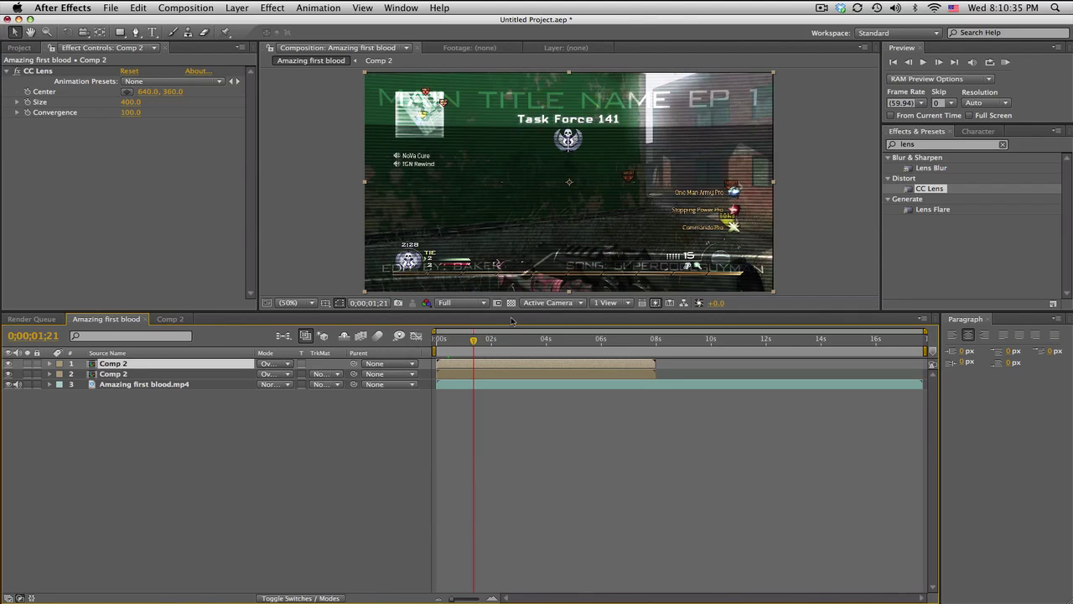
click(169, 319)
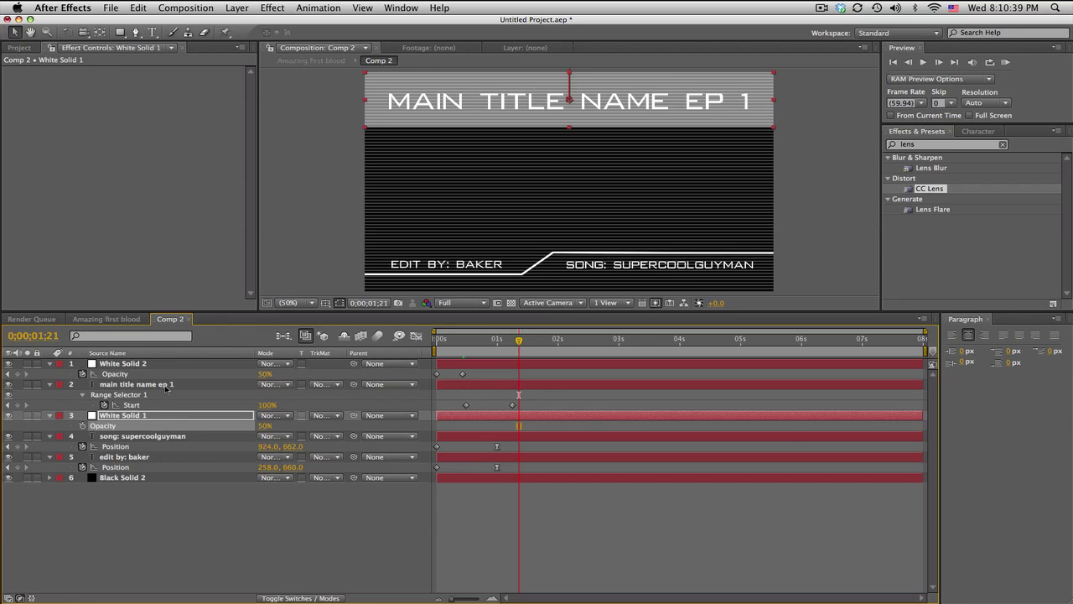
Step: Set the MAIN TITLE NAME EP 1 text fill colour to black (000000) via the Character panel
click(169, 385)
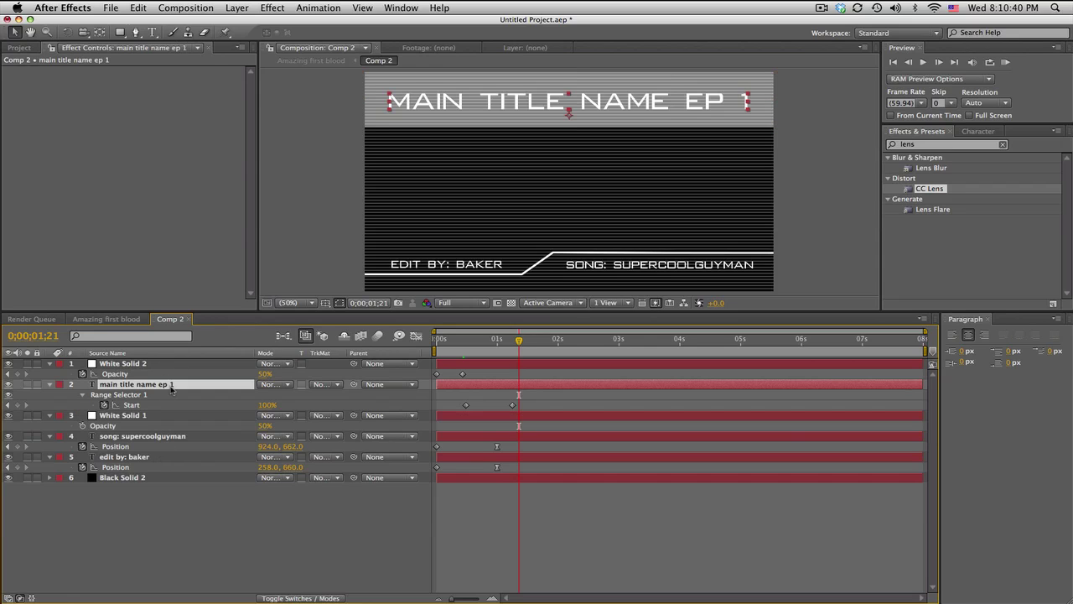
click(978, 131)
double_click(178, 385)
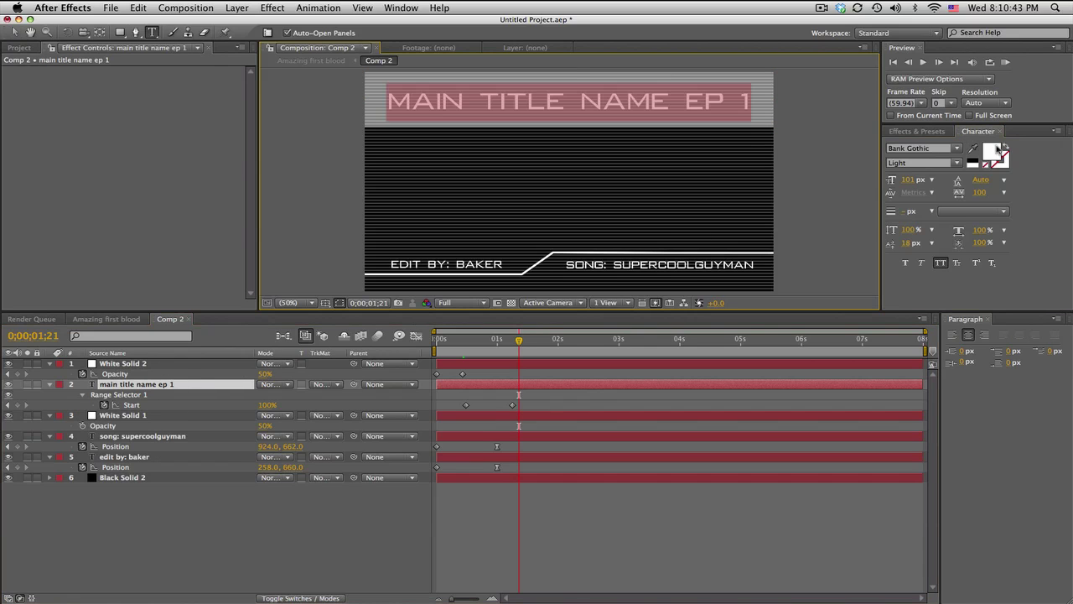
click(991, 151)
click(357, 496)
drag(337, 523, 337, 539)
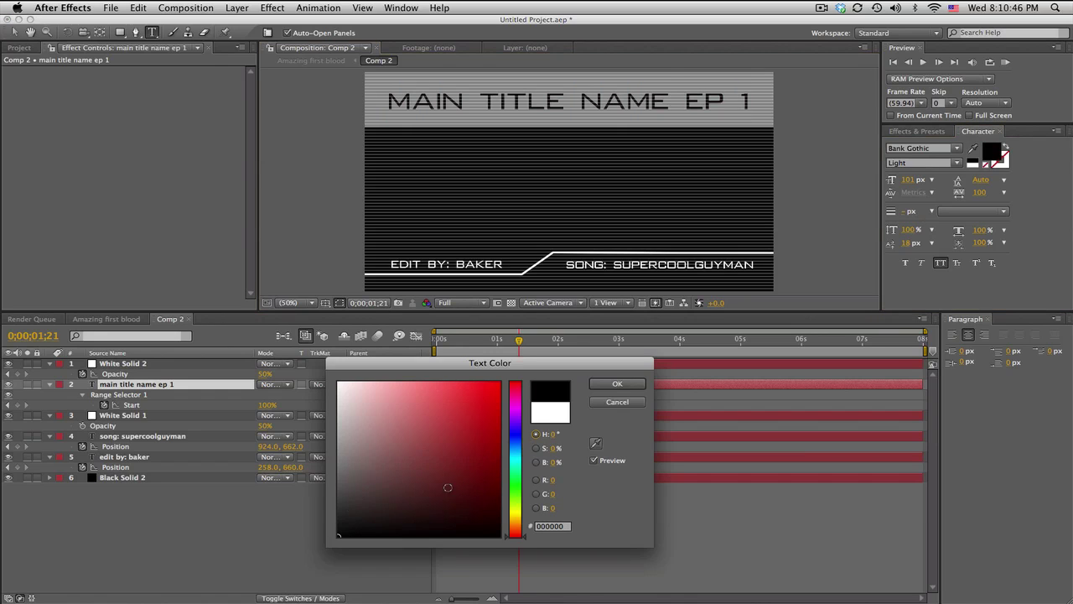
click(616, 383)
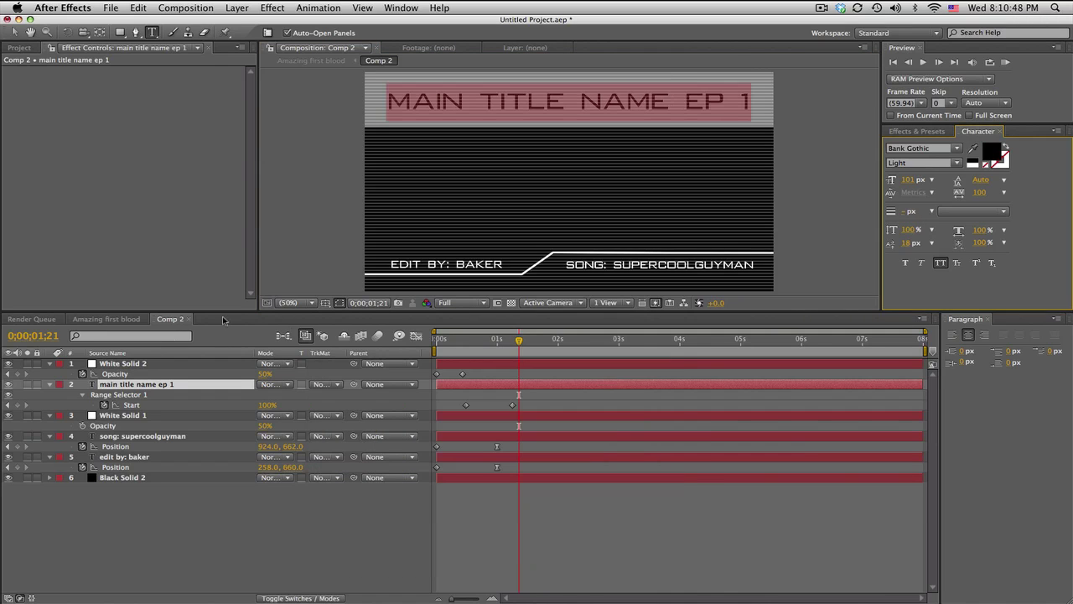
click(107, 318)
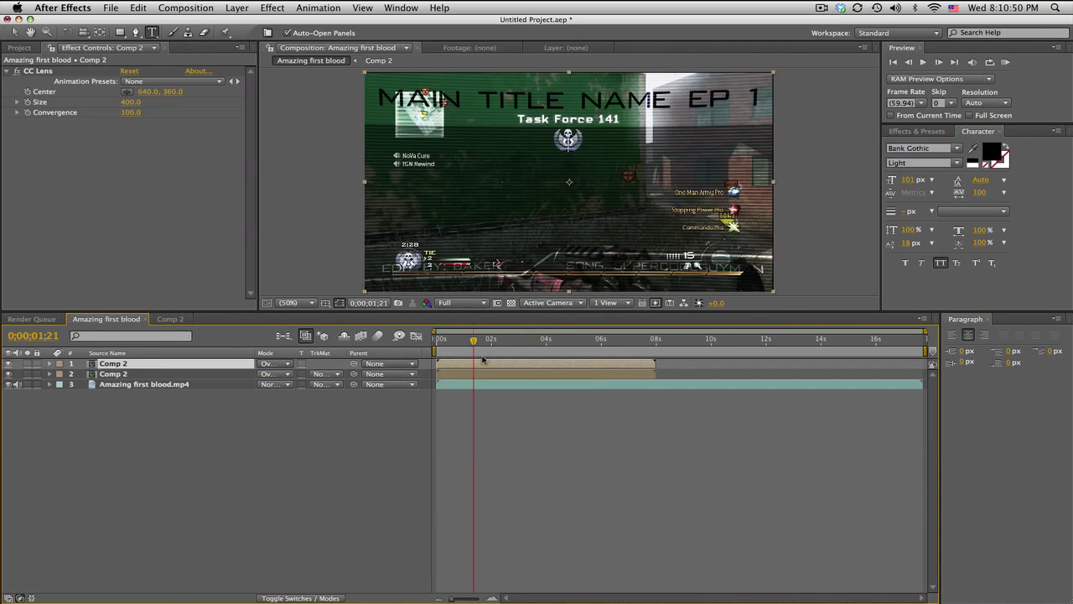
click(467, 340)
Step: Scrub Amazing first blood to review the black title, then scrub Comp 2's timeline to 1 second
drag(466, 340, 586, 339)
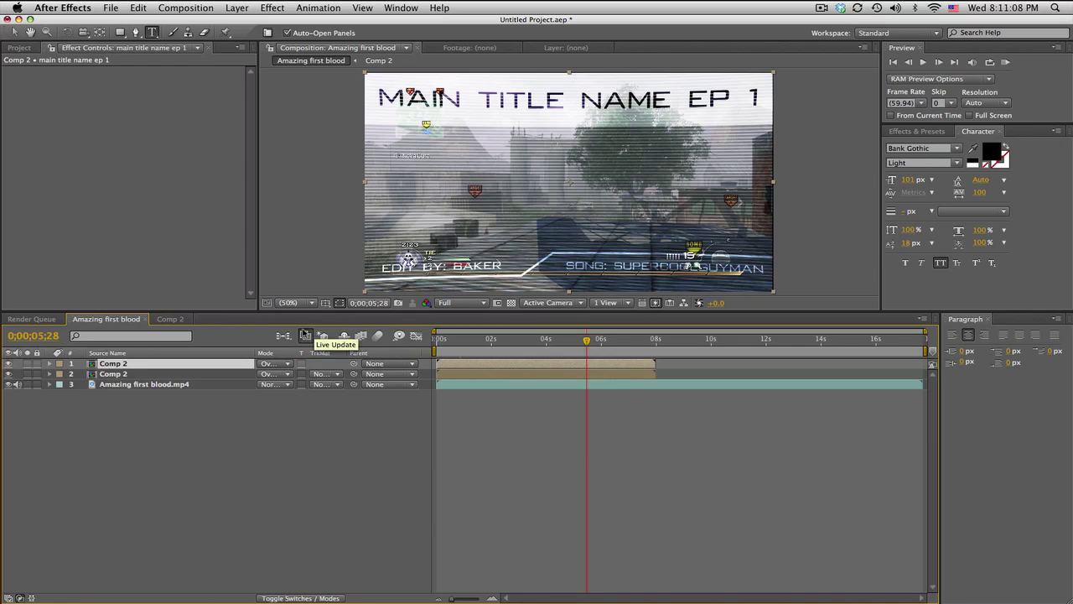
drag(437, 342, 478, 340)
click(171, 318)
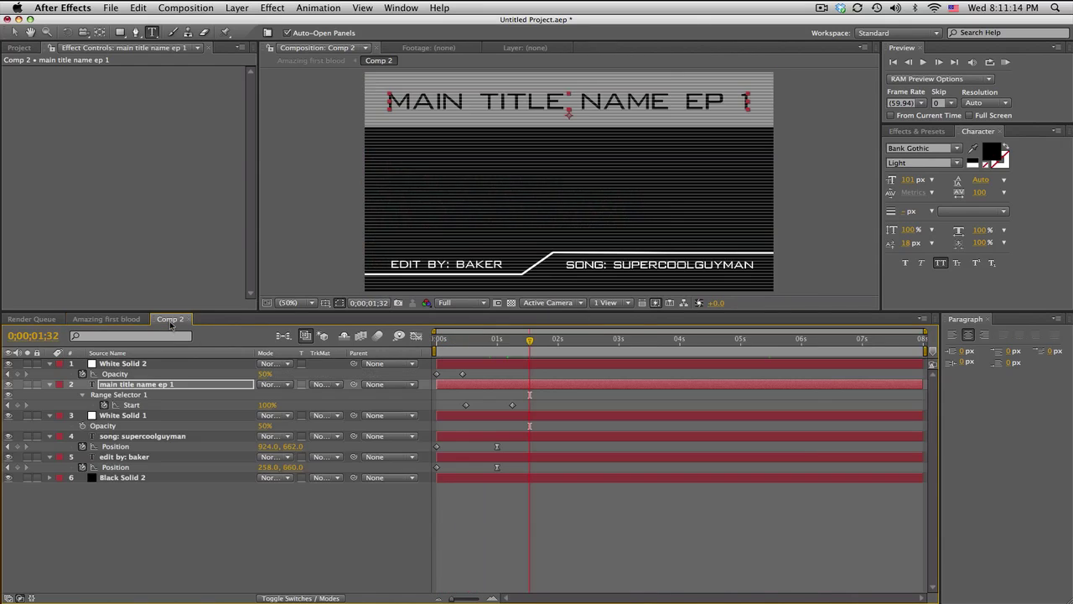
drag(442, 340, 537, 340)
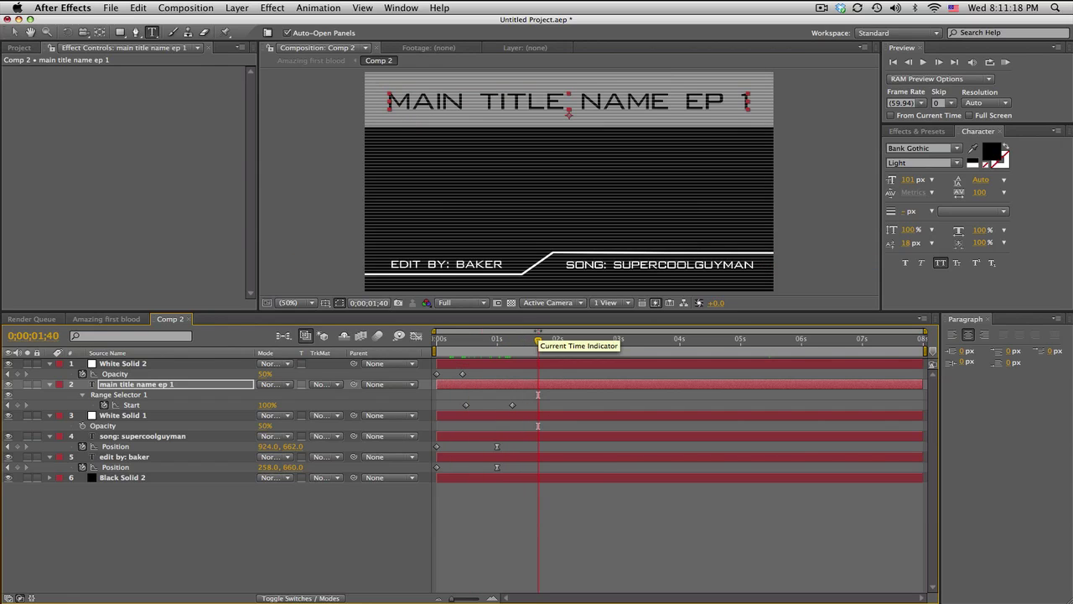